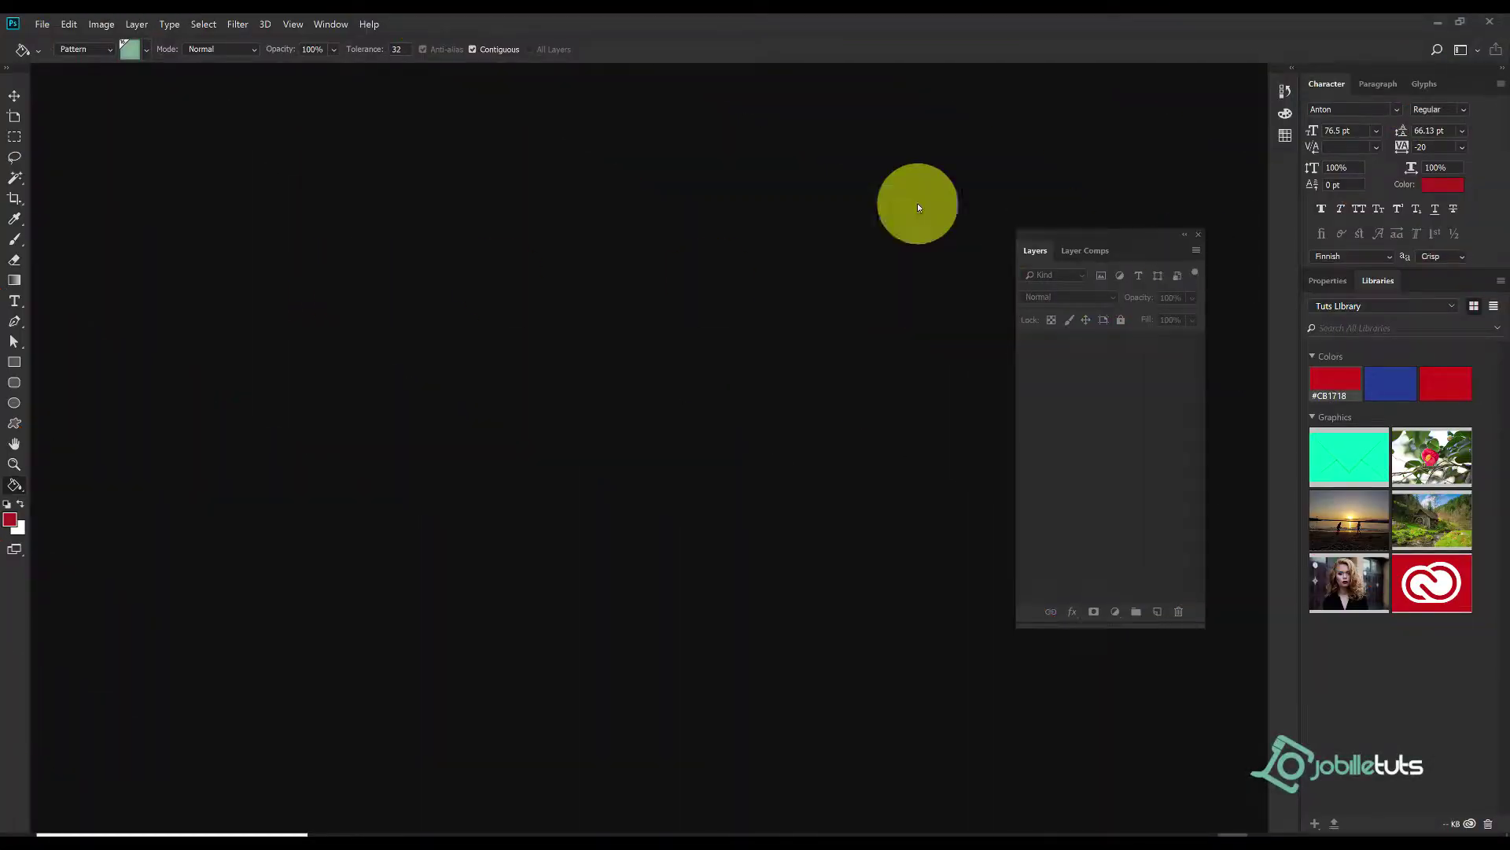
# - Create a new white document 50 px wide and 50 px high
pyautogui.click(44, 30)
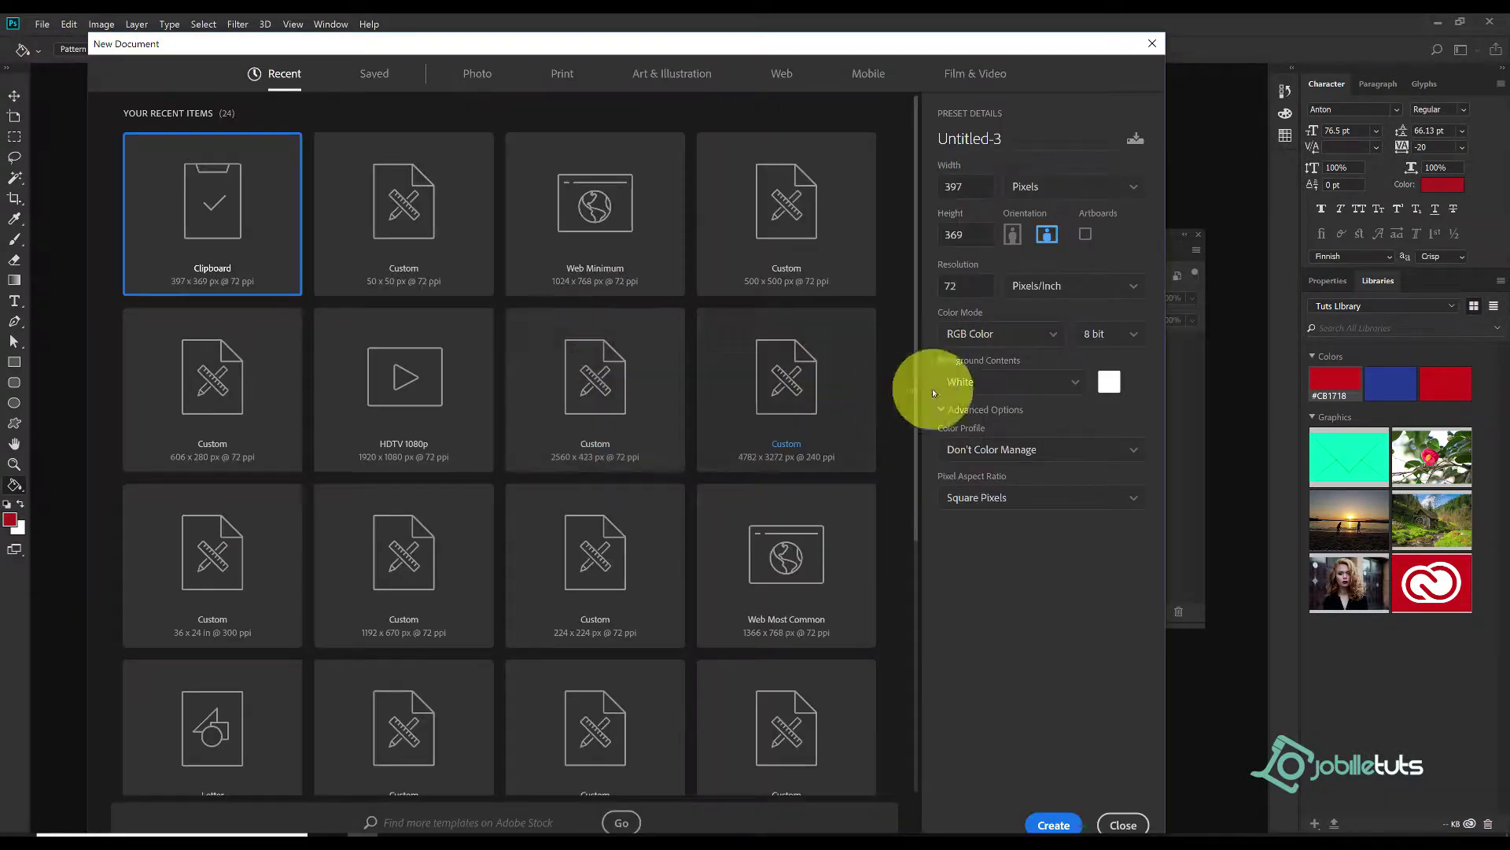
pyautogui.doubleClick(963, 187)
pyautogui.write('50')
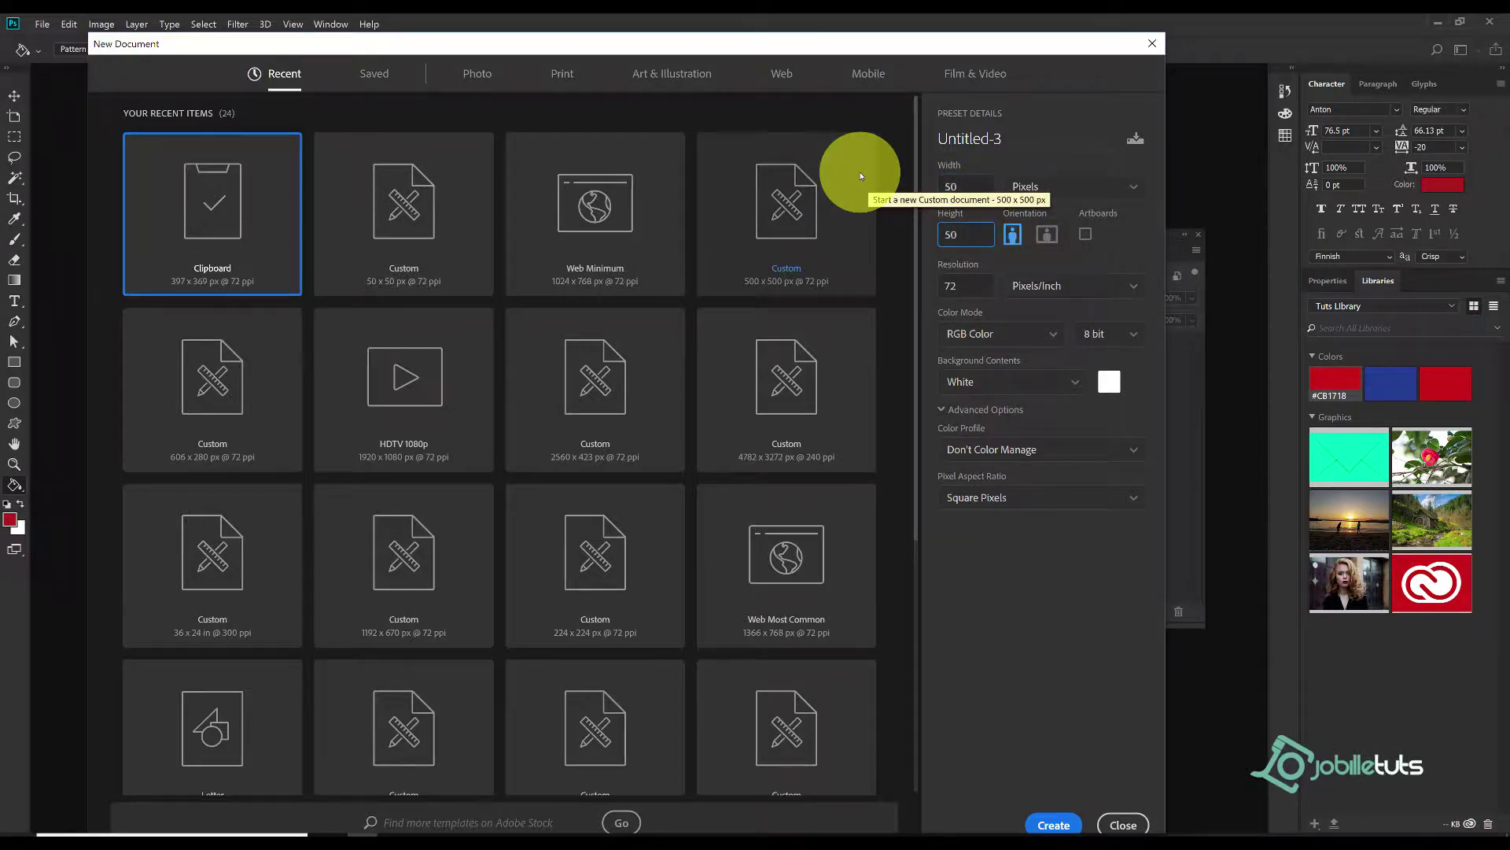
pyautogui.press('Return')
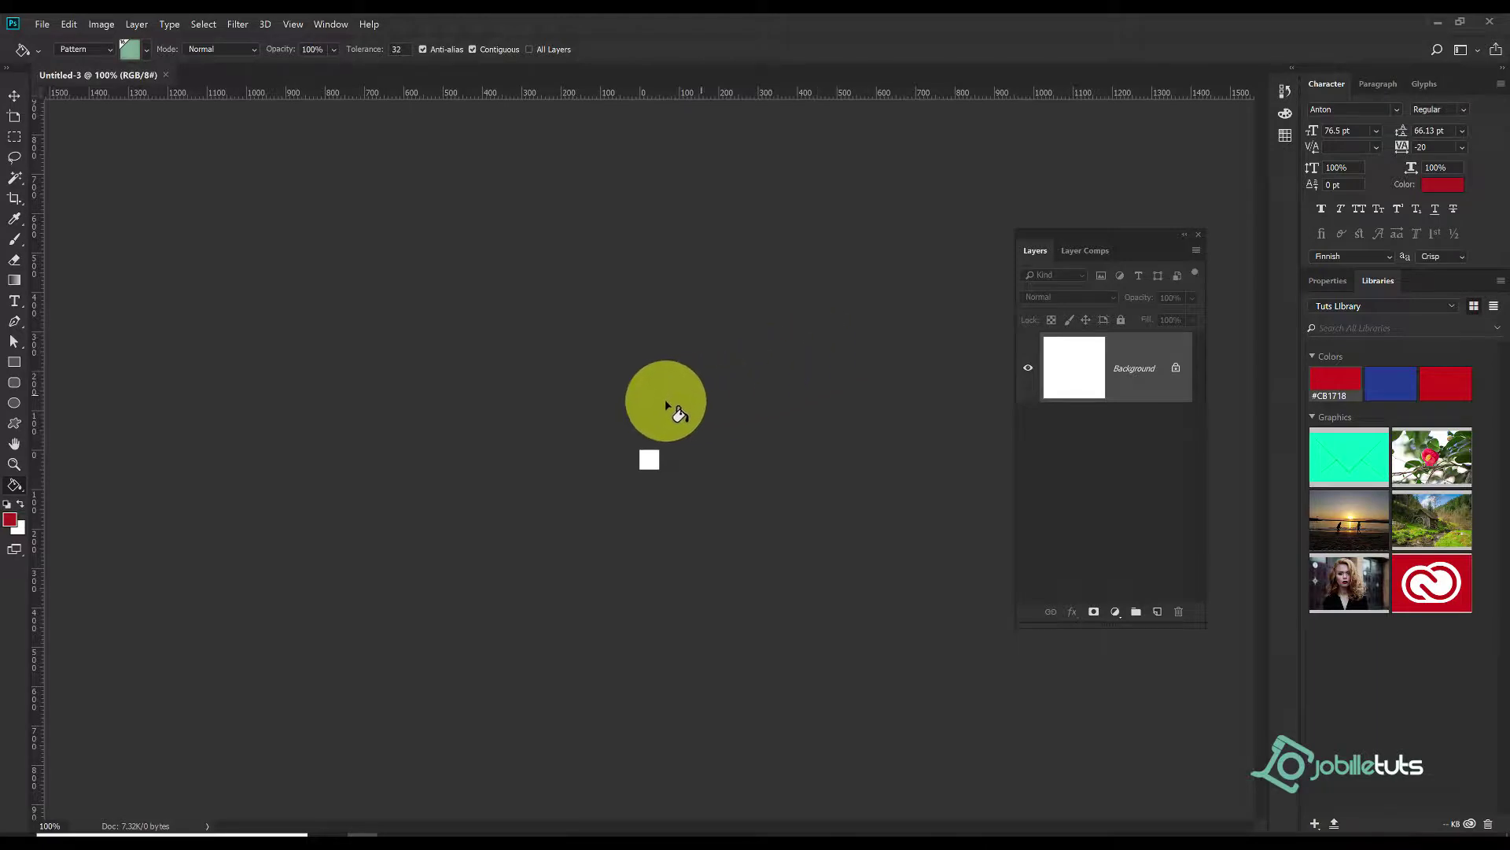
# - Zoom in on the tiny canvas and load the gear preset into the Custom Shape tool
pyautogui.click(674, 464)
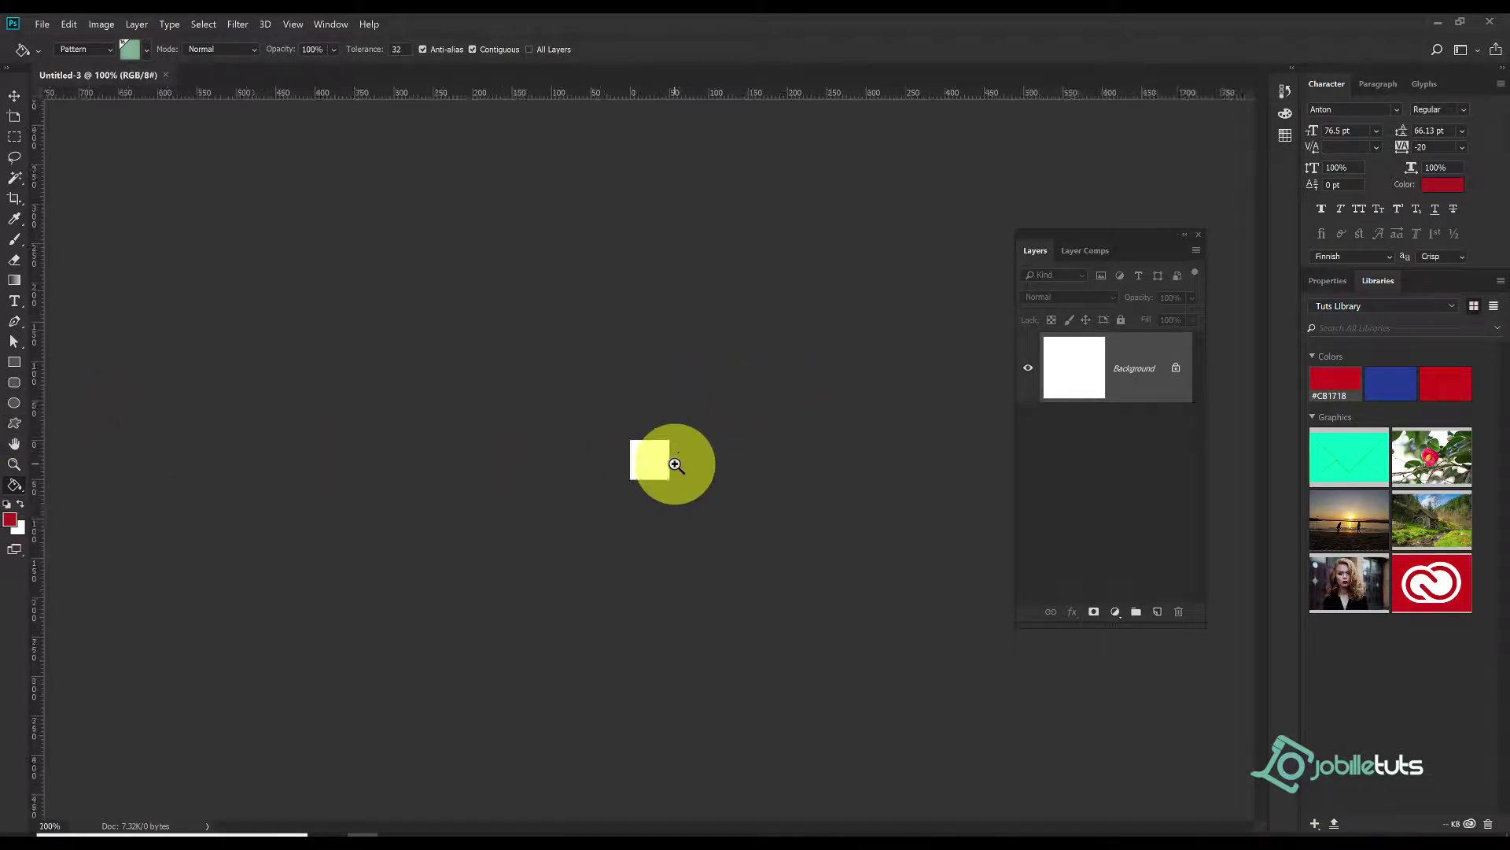
pyautogui.click(674, 464)
pyautogui.click(14, 423)
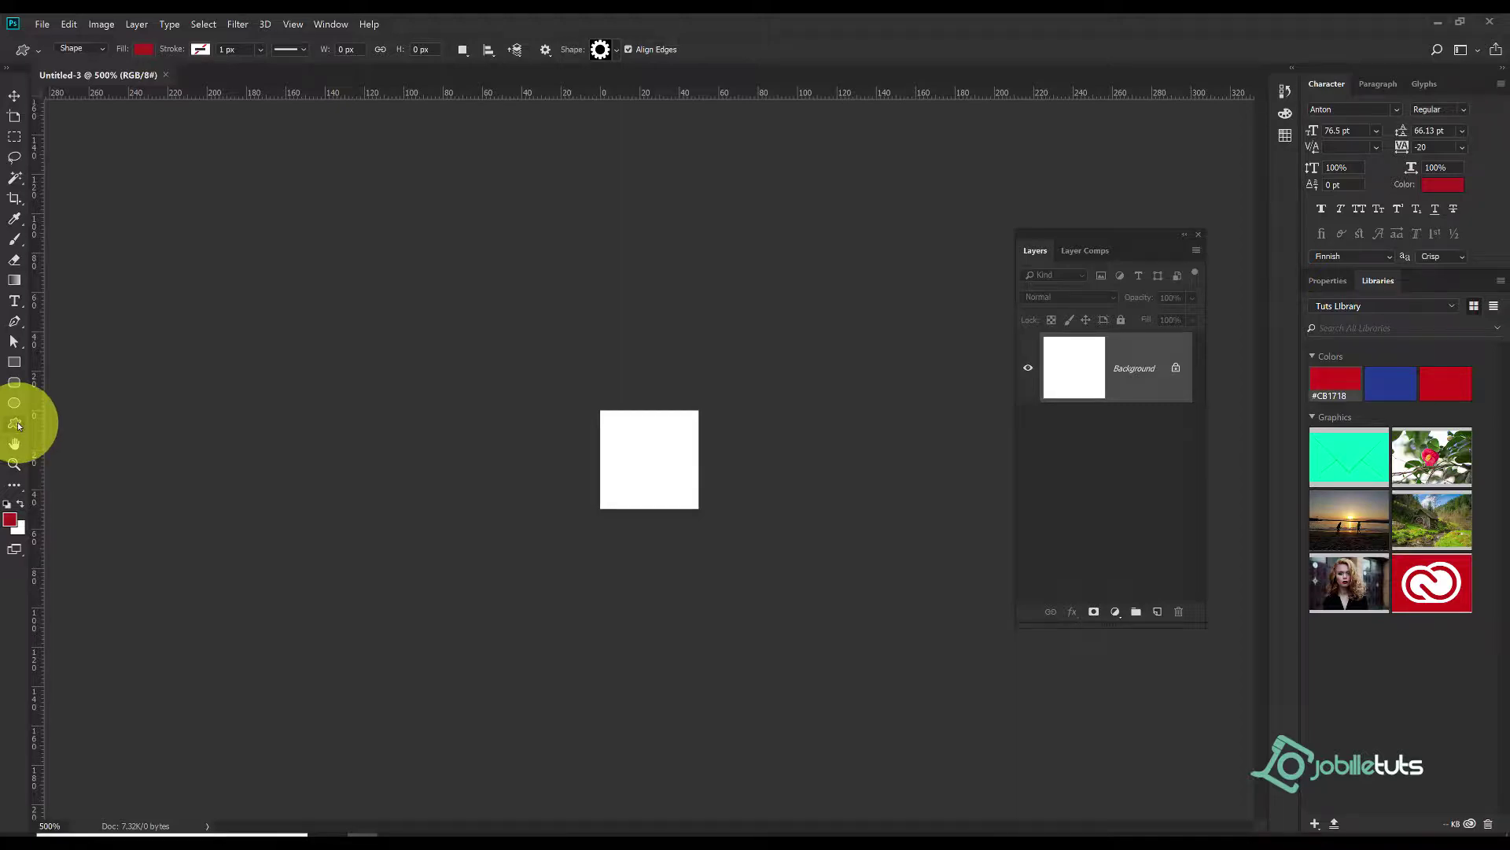
pyautogui.click(611, 49)
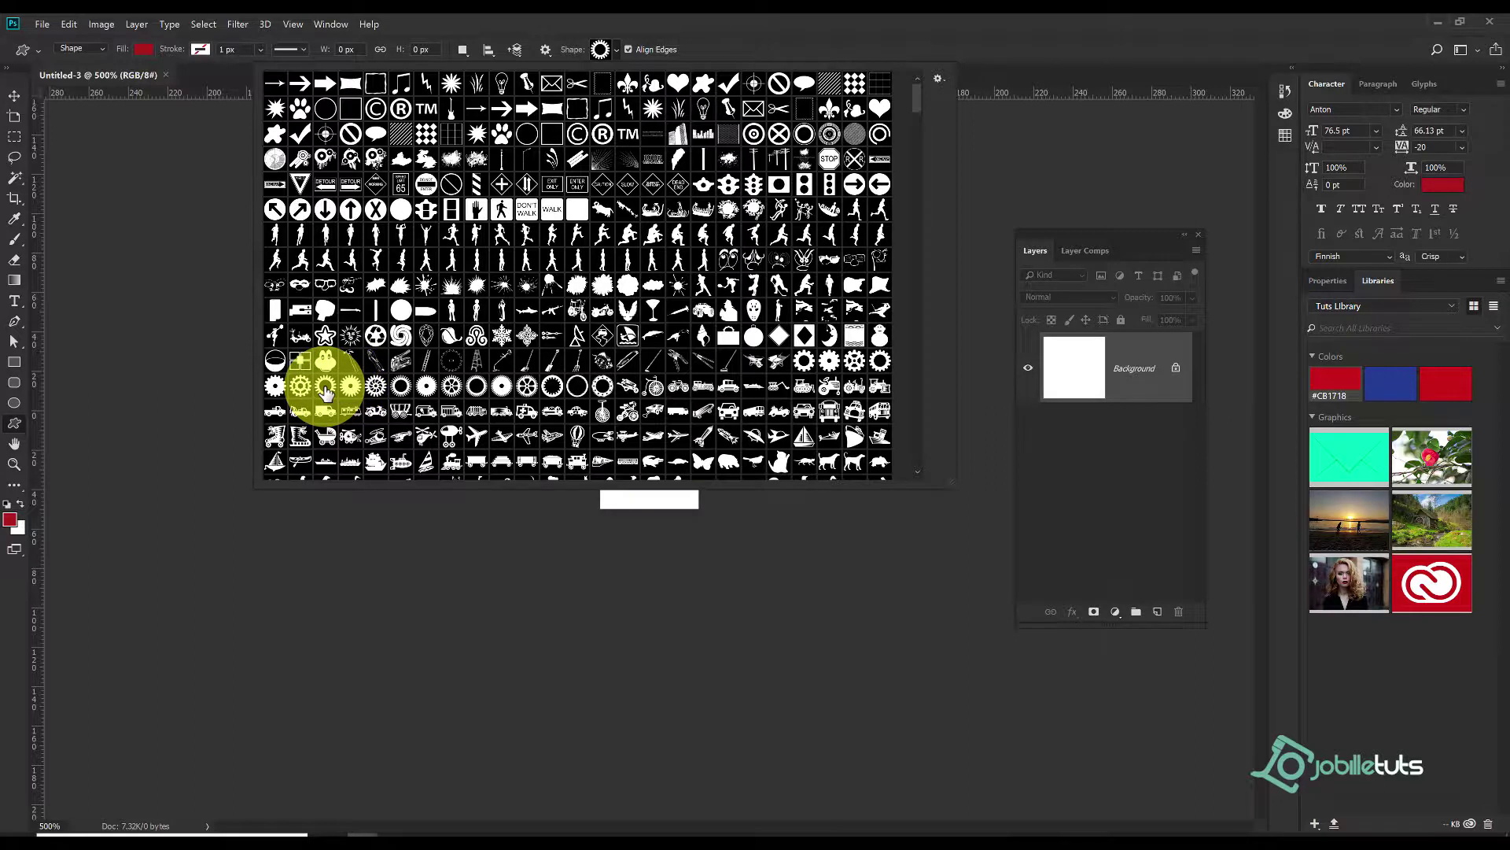
pyautogui.click(326, 392)
pyautogui.hotkey('ctrl', '+')
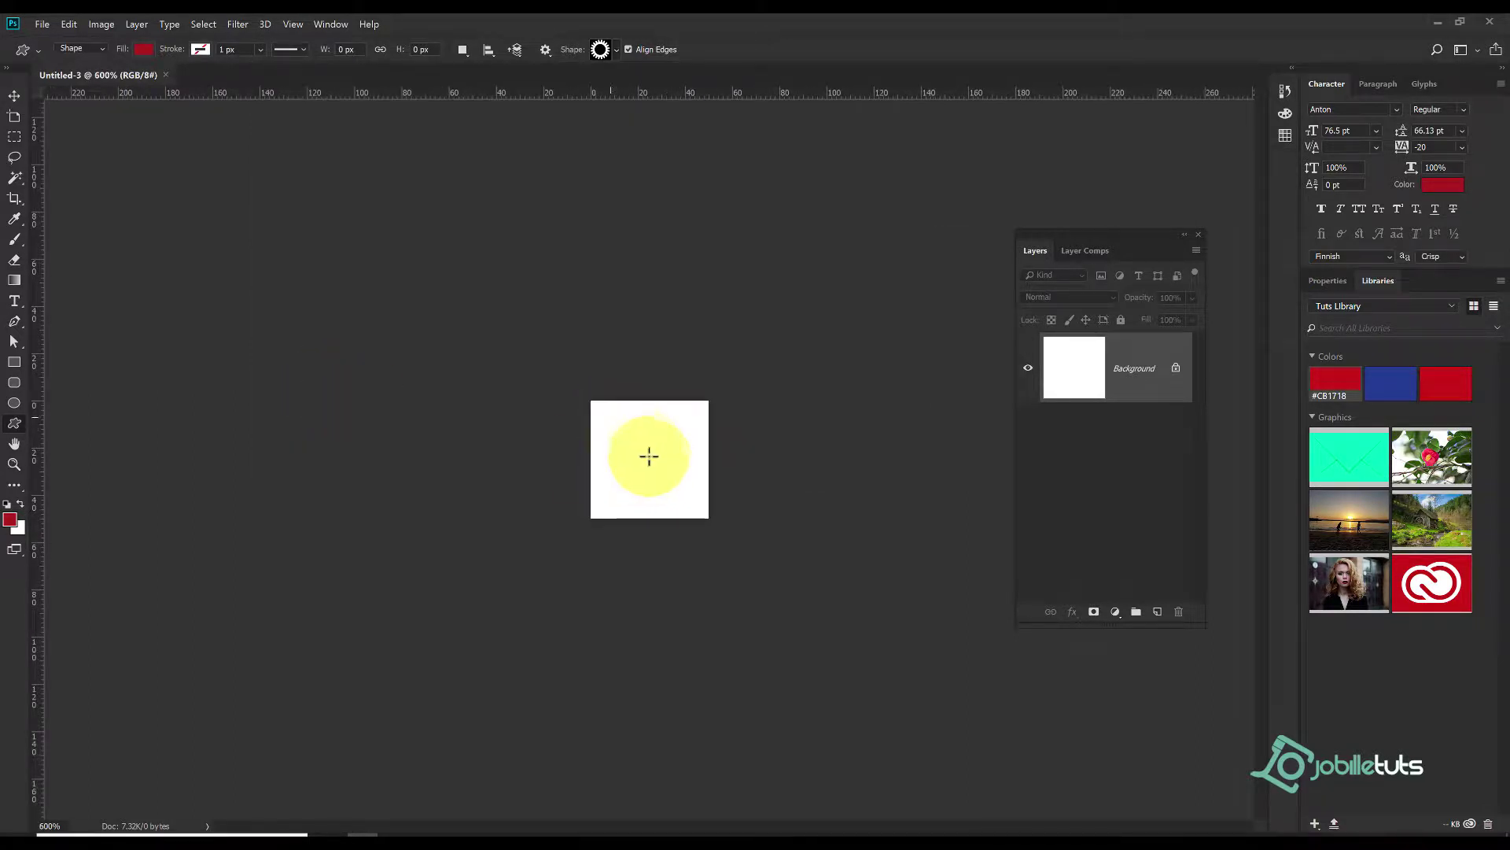
# - Draw the red gear out from the canvas centre and nudge it slightly down
pyautogui.moveTo(649, 456); pyautogui.dragTo(693, 505)
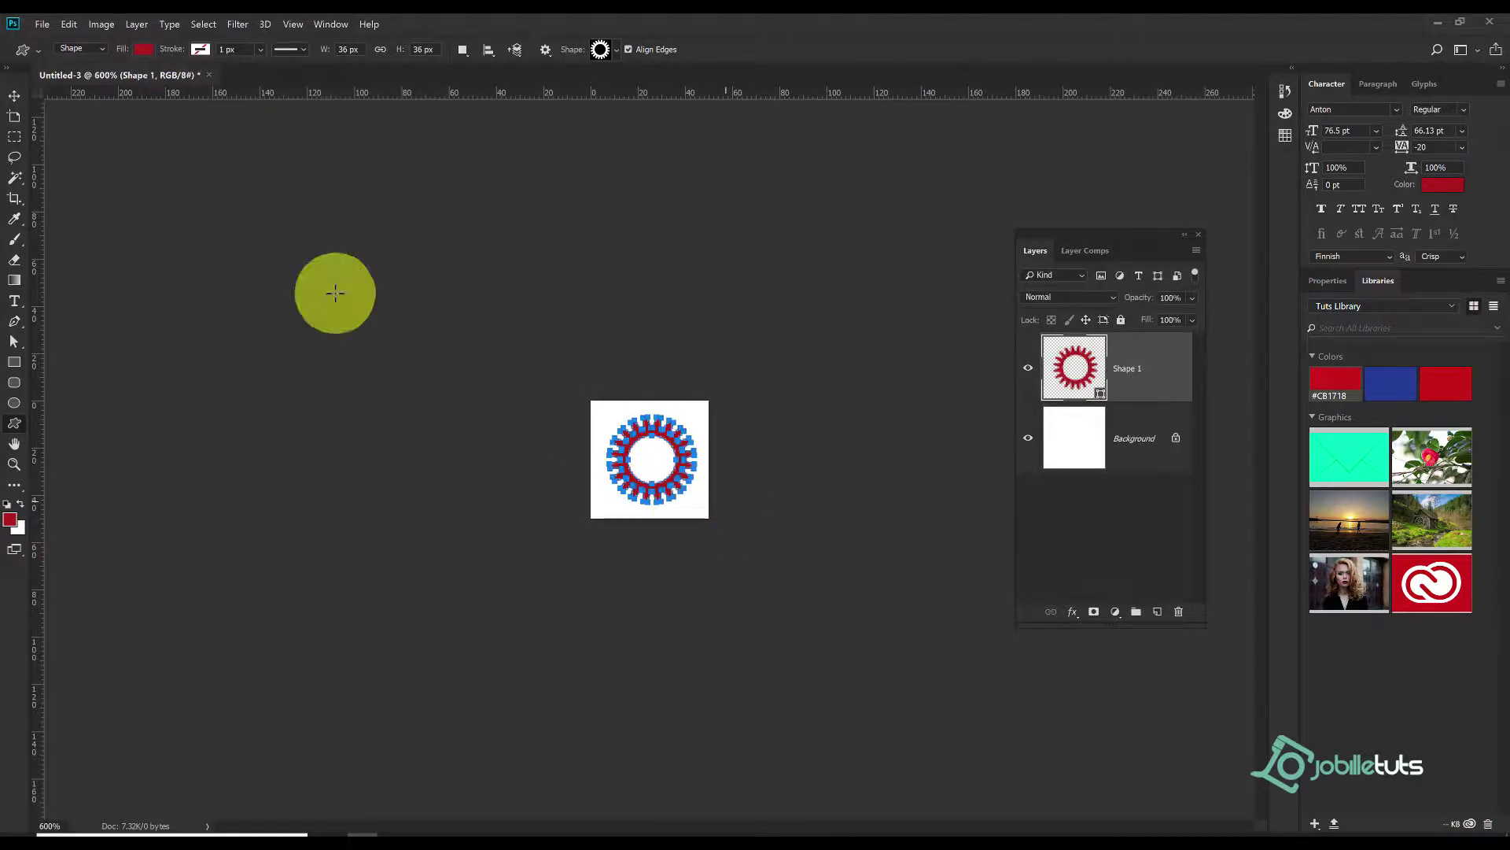
pyautogui.click(14, 95)
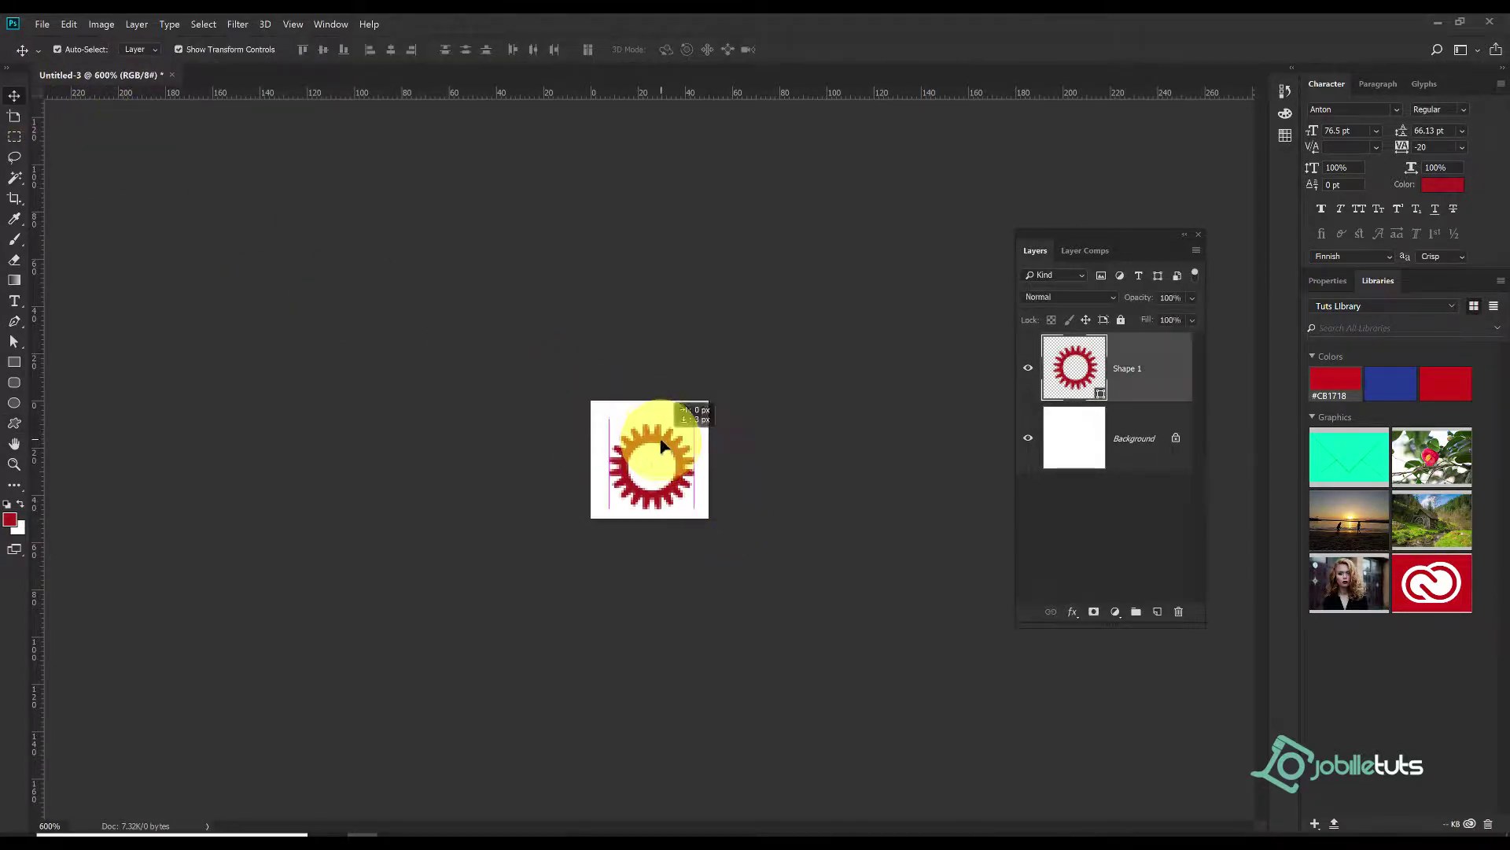
pyautogui.moveTo(655, 436); pyautogui.dragTo(658, 440)
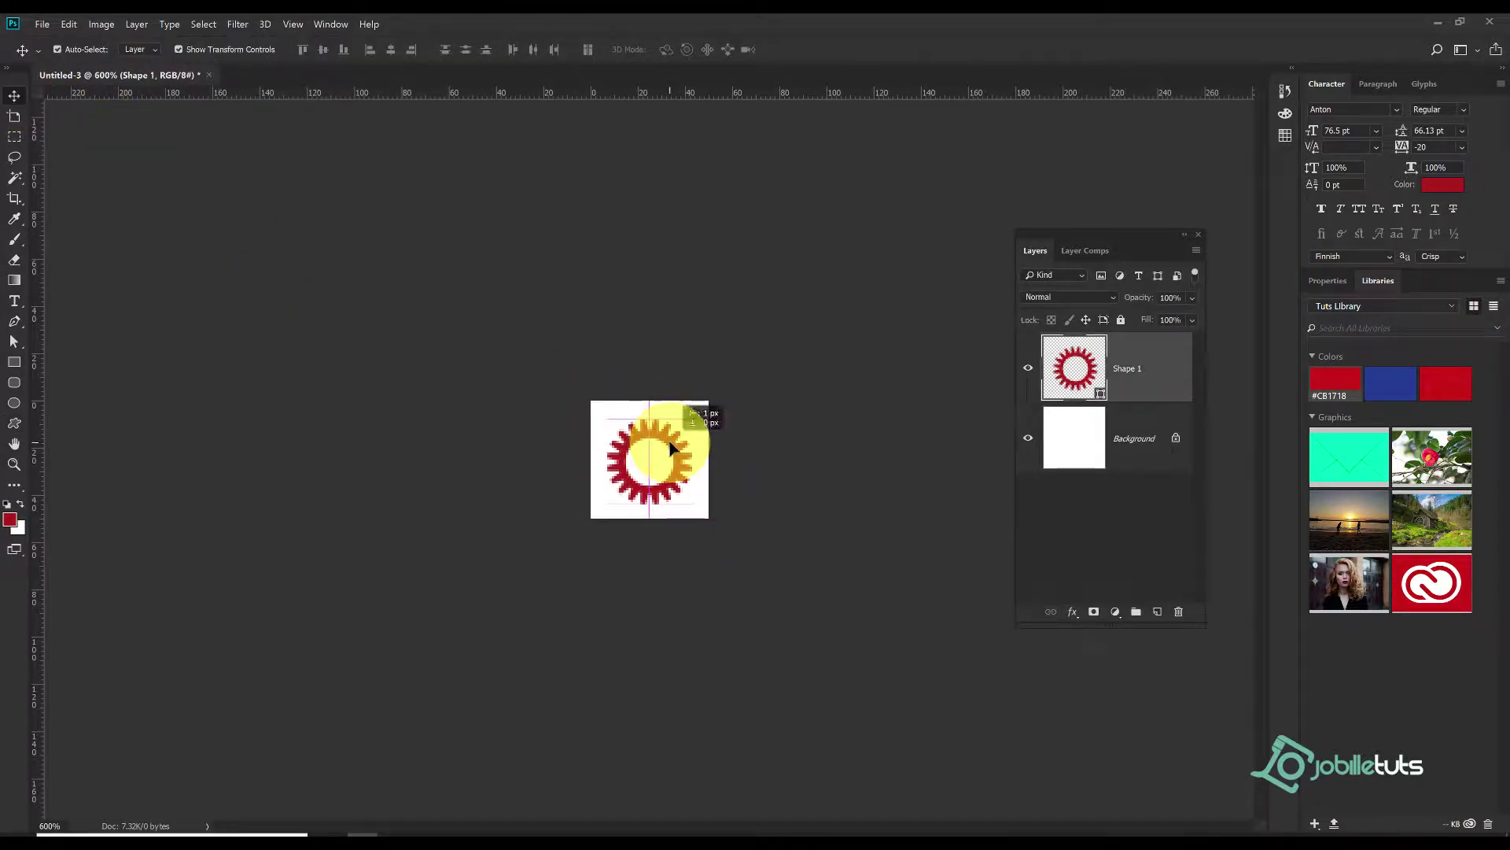
# - Zoom in on the gear and switch selection between the Shape 1 and Background layers
pyautogui.click(799, 429)
pyautogui.click(679, 449)
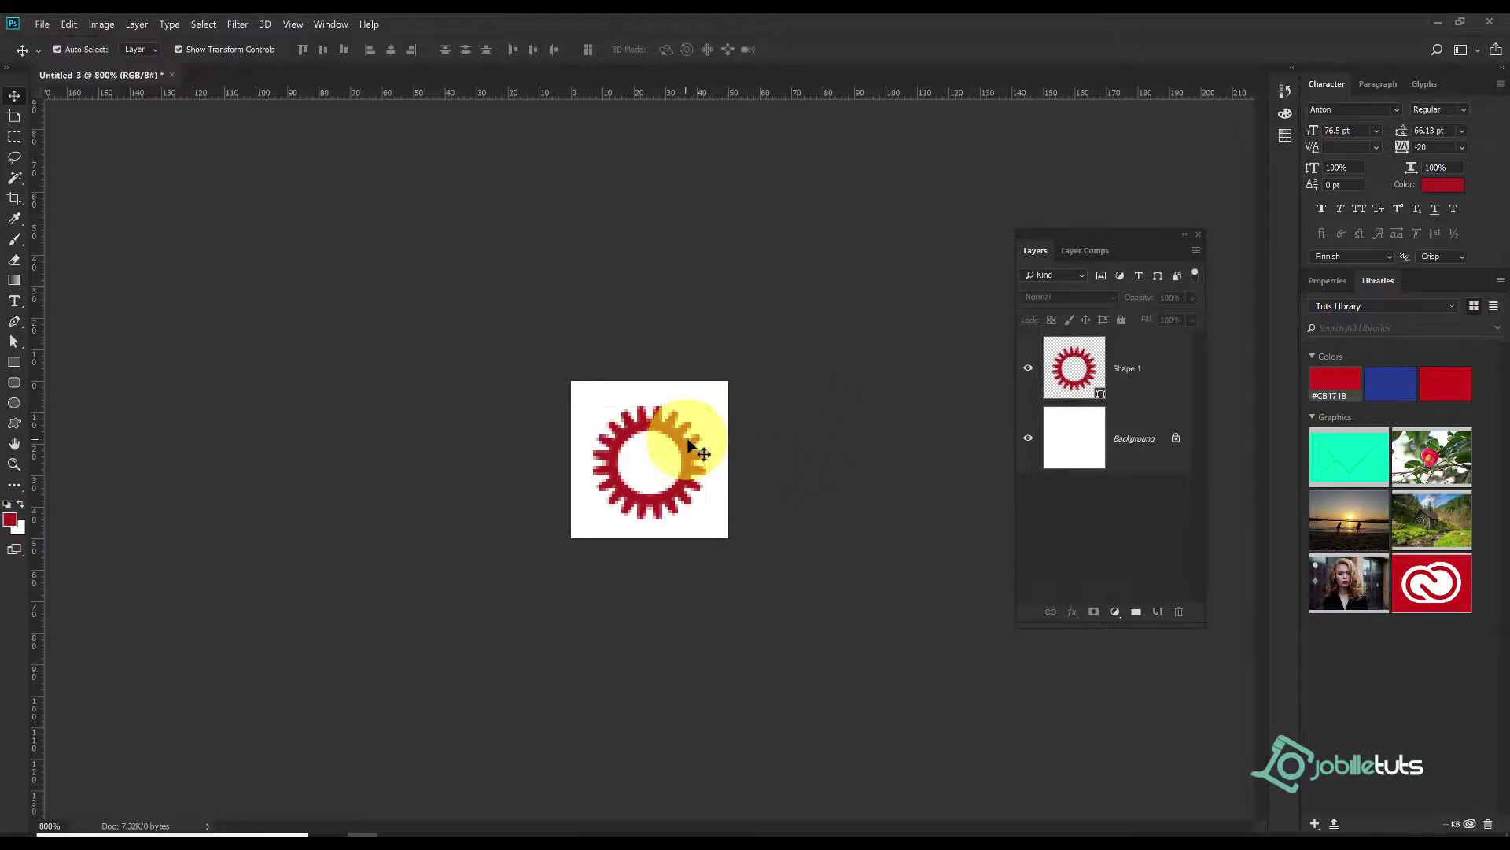
pyautogui.keyDown('ctrl'); pyautogui.click(694, 424); pyautogui.keyUp('ctrl')
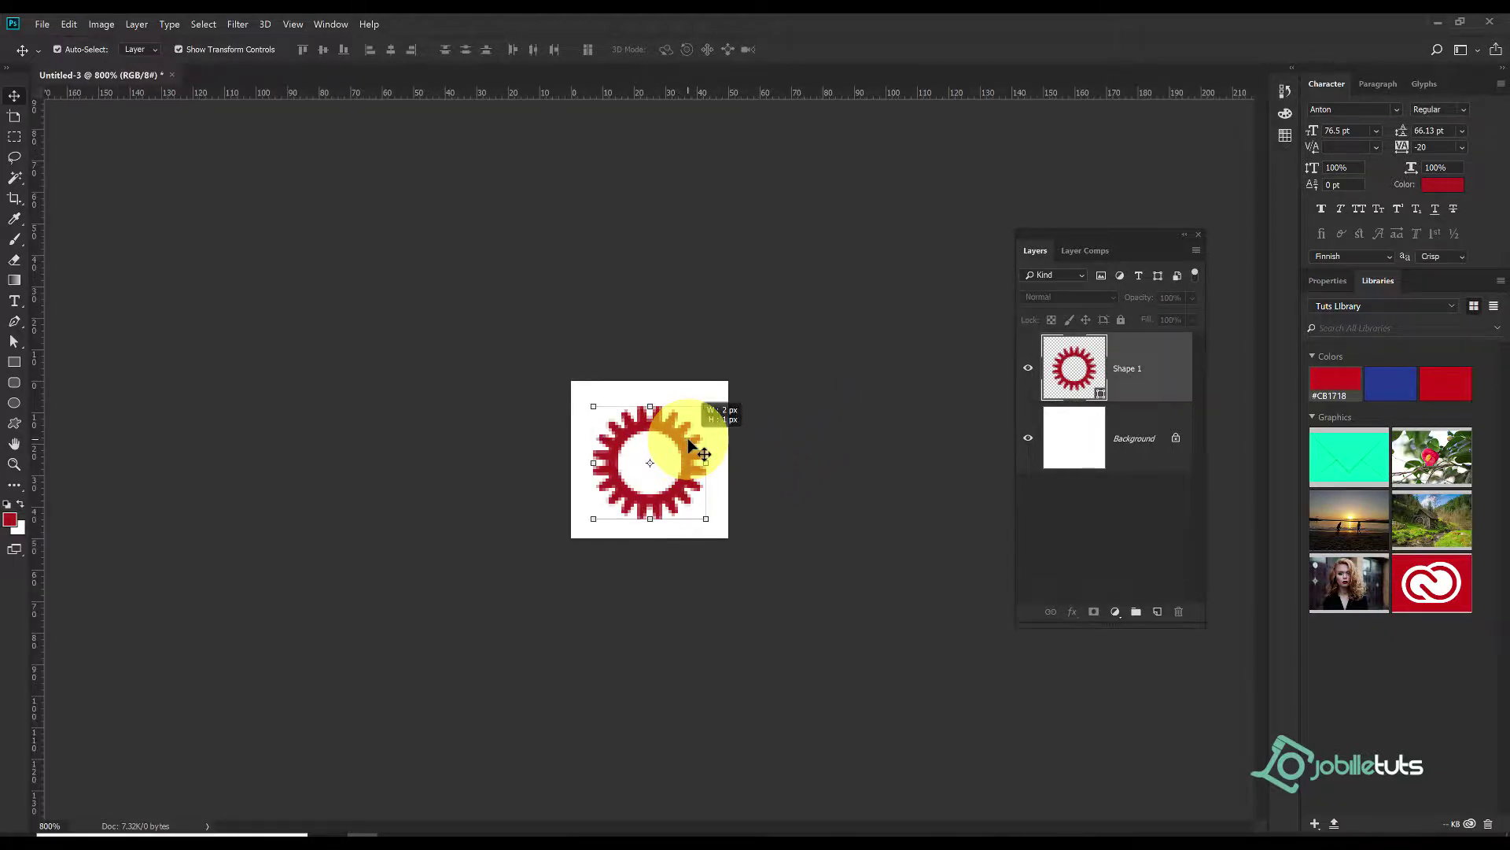
pyautogui.click(1137, 437)
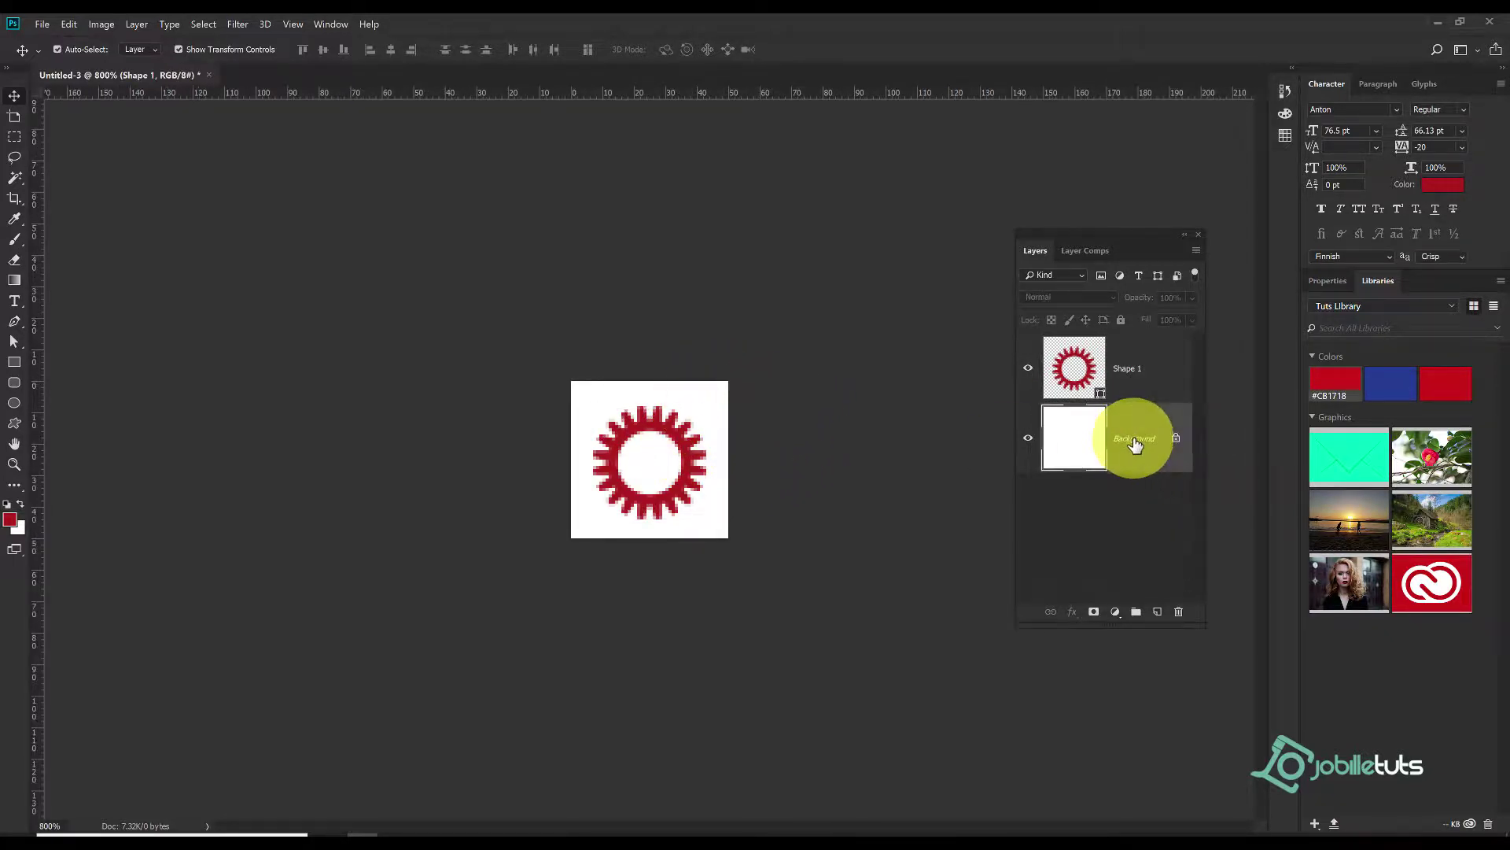
pyautogui.click(788, 390)
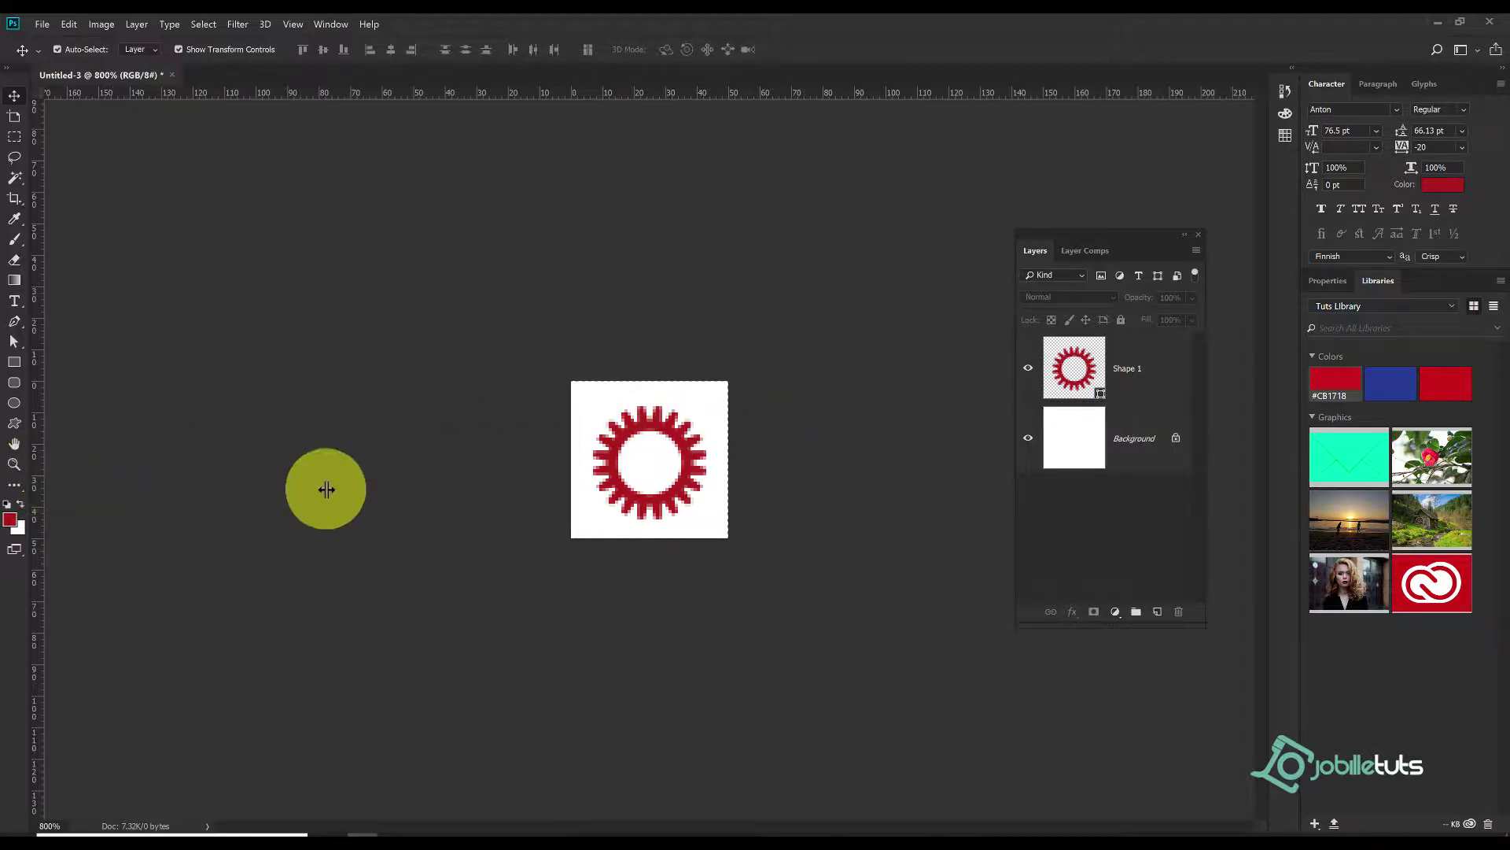
# - Add vertical and horizontal guides through the canvas centre and unlock the Background as Layer 0
pyautogui.moveTo(49, 472); pyautogui.dragTo(646, 488)
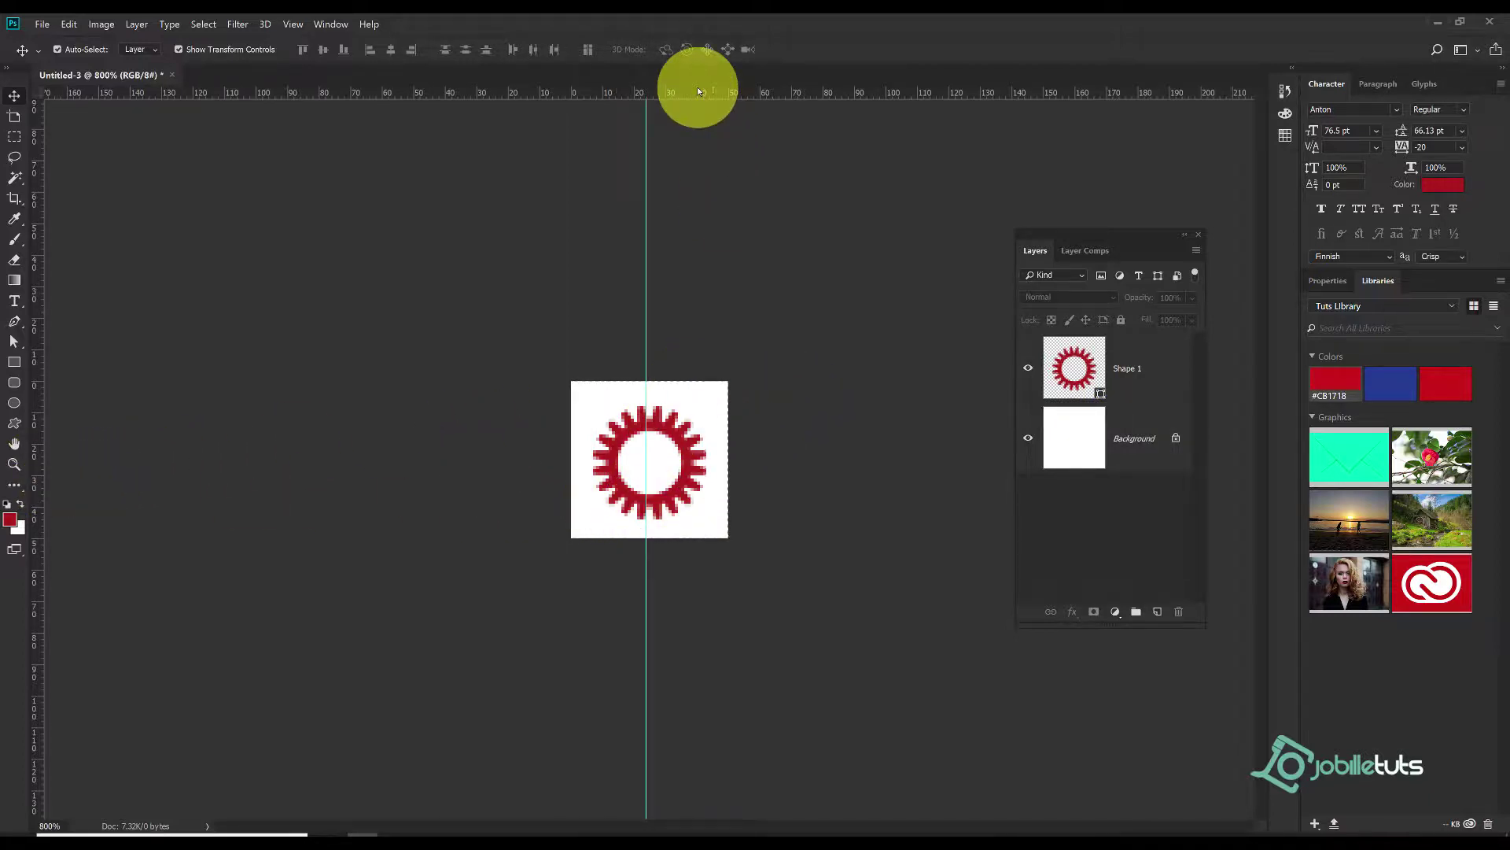
pyautogui.moveTo(698, 93); pyautogui.dragTo(713, 463)
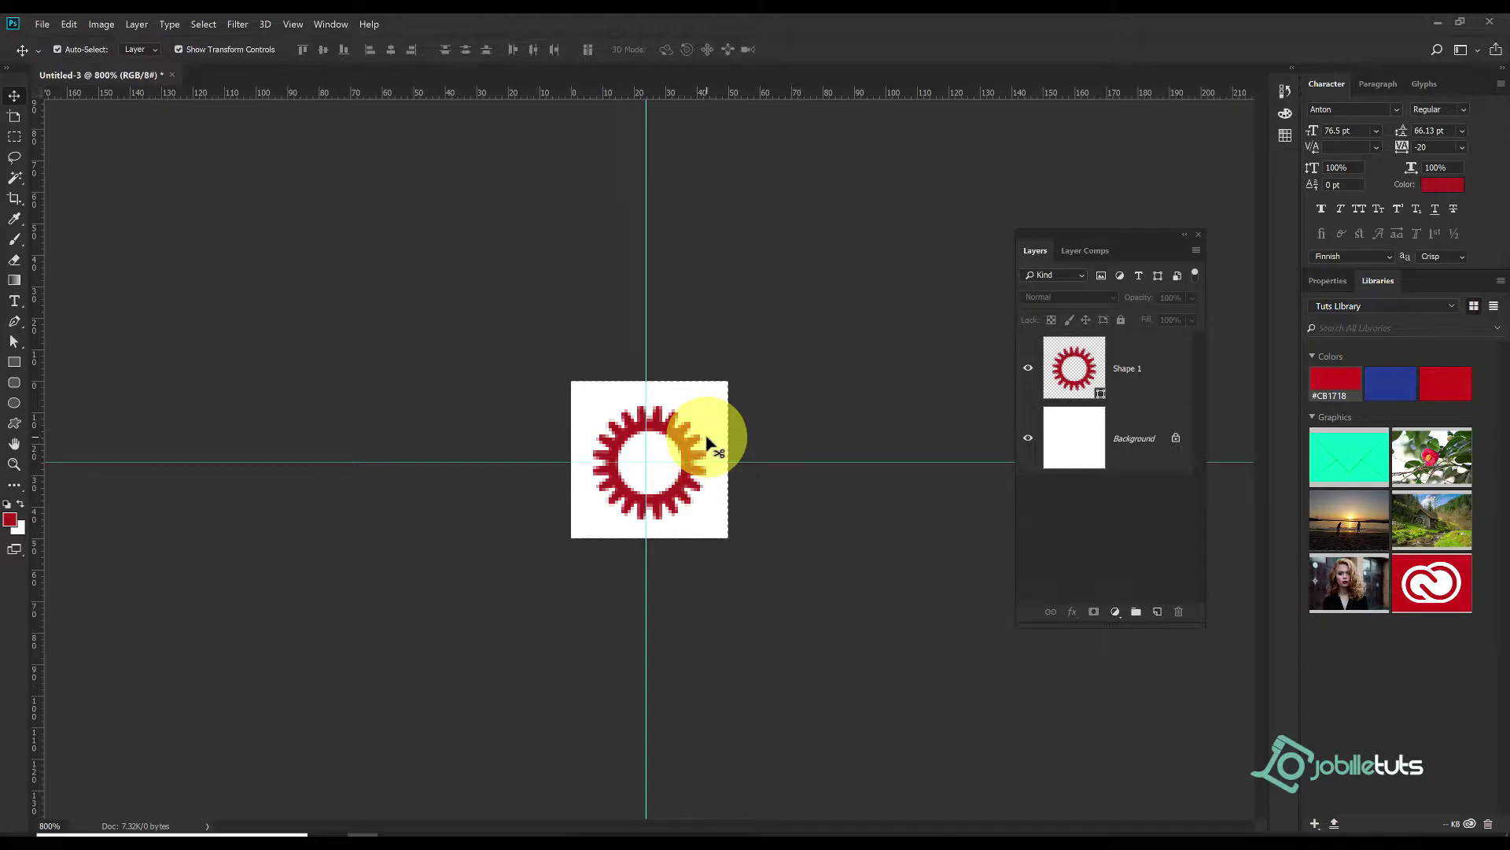
pyautogui.click(681, 443)
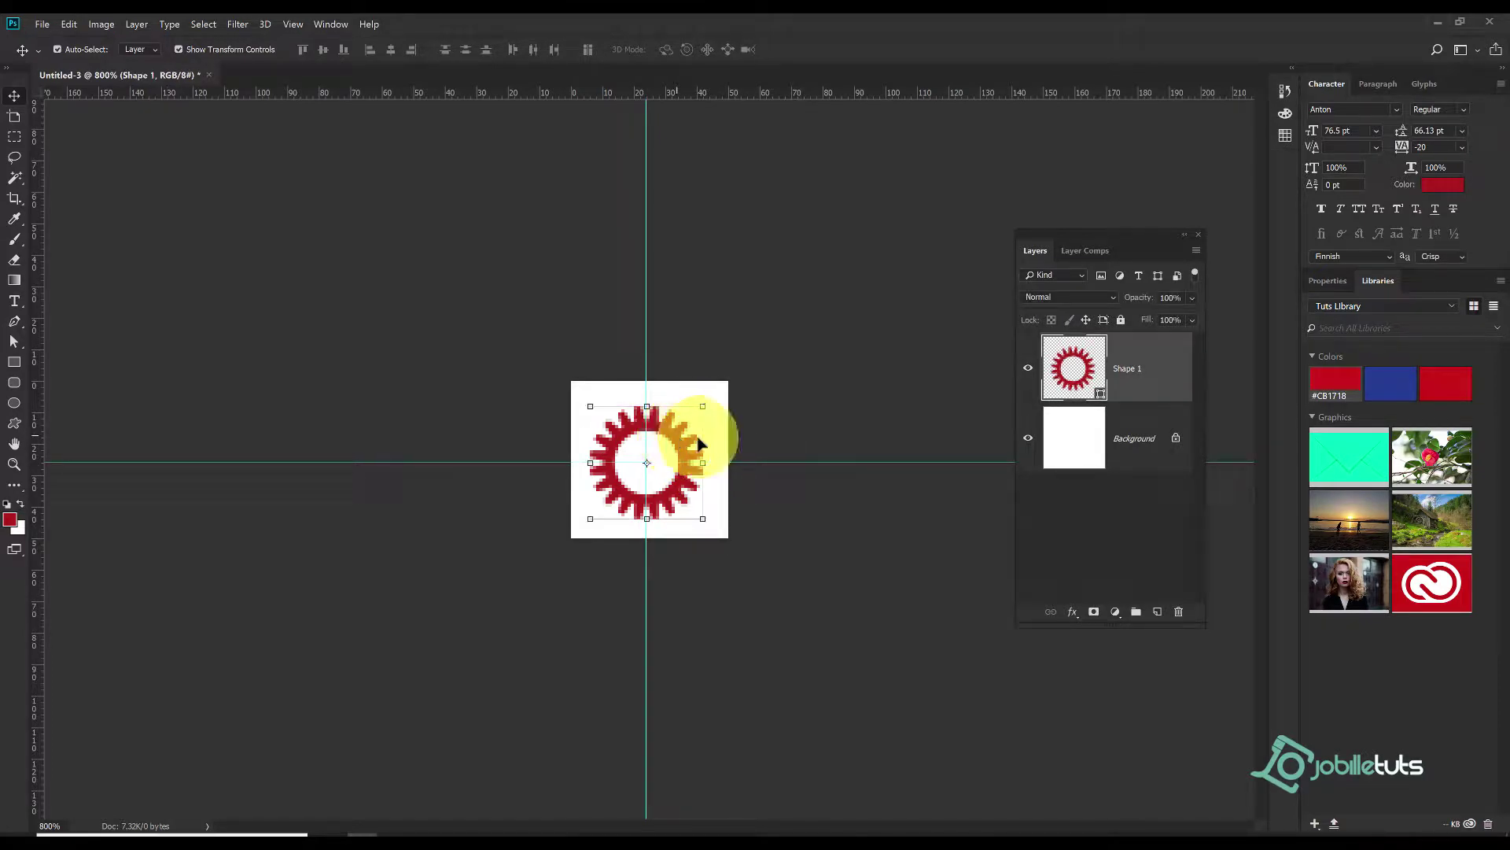
pyautogui.doubleClick(1132, 443)
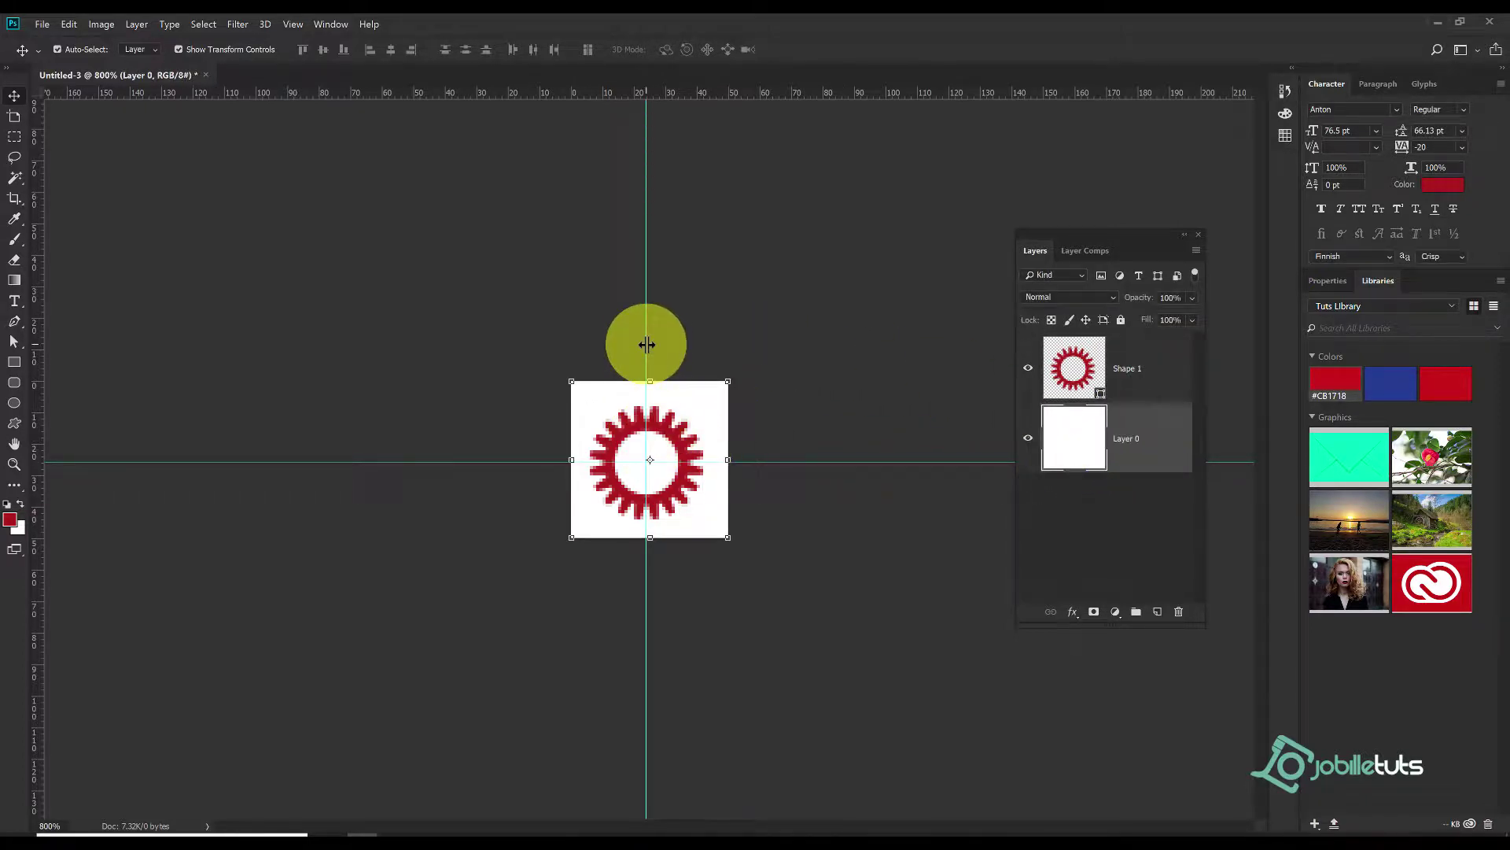
# - Adjust the vertical guide, snap the gear to the guide crossing, and check transparency
pyautogui.moveTo(648, 344); pyautogui.dragTo(649, 345)
pyautogui.scroll(4, 684, 483)
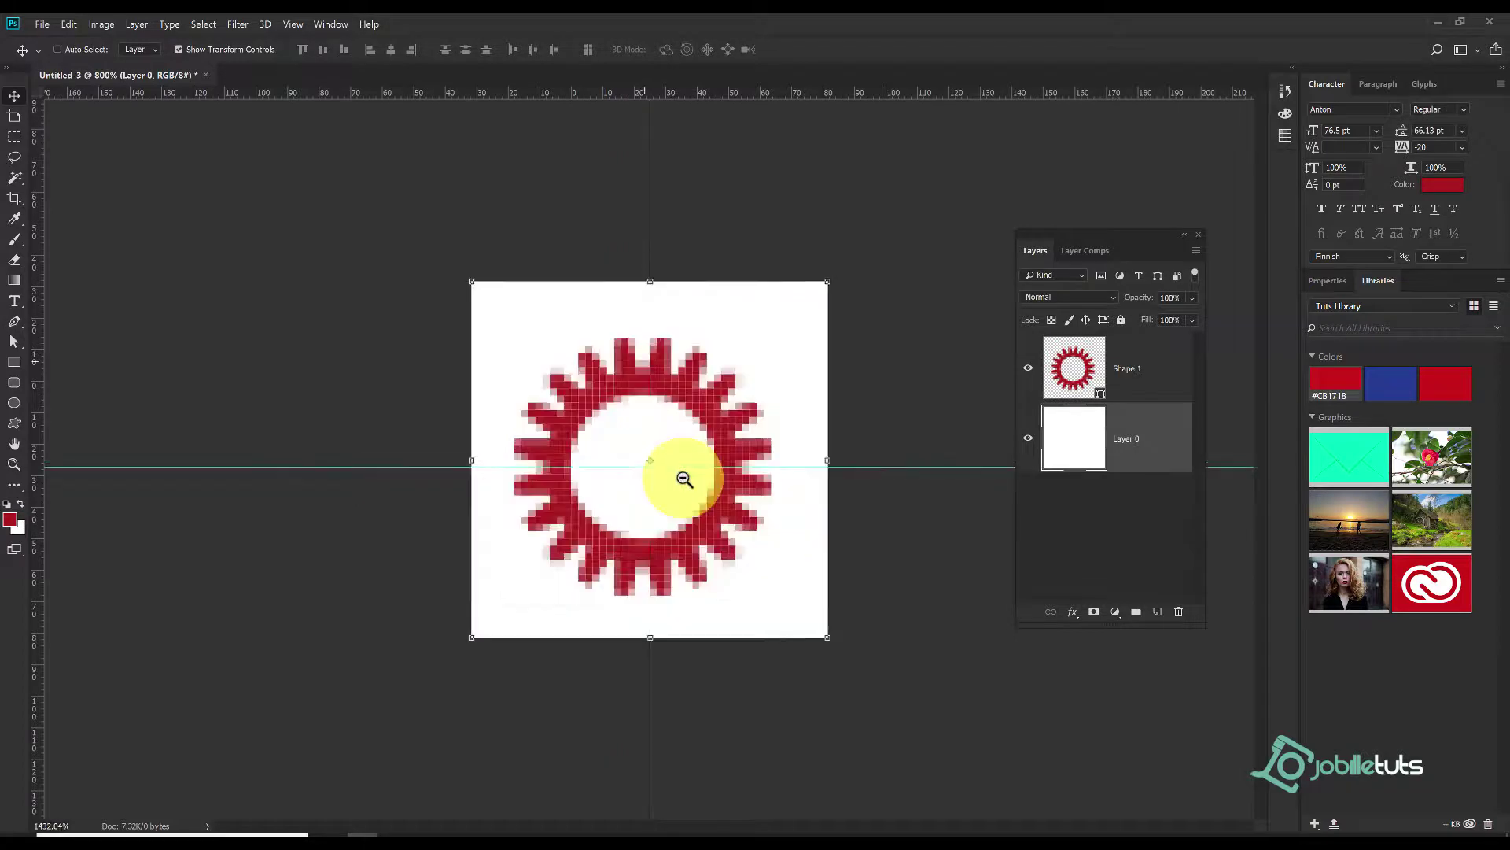
pyautogui.scroll(3, 668, 479)
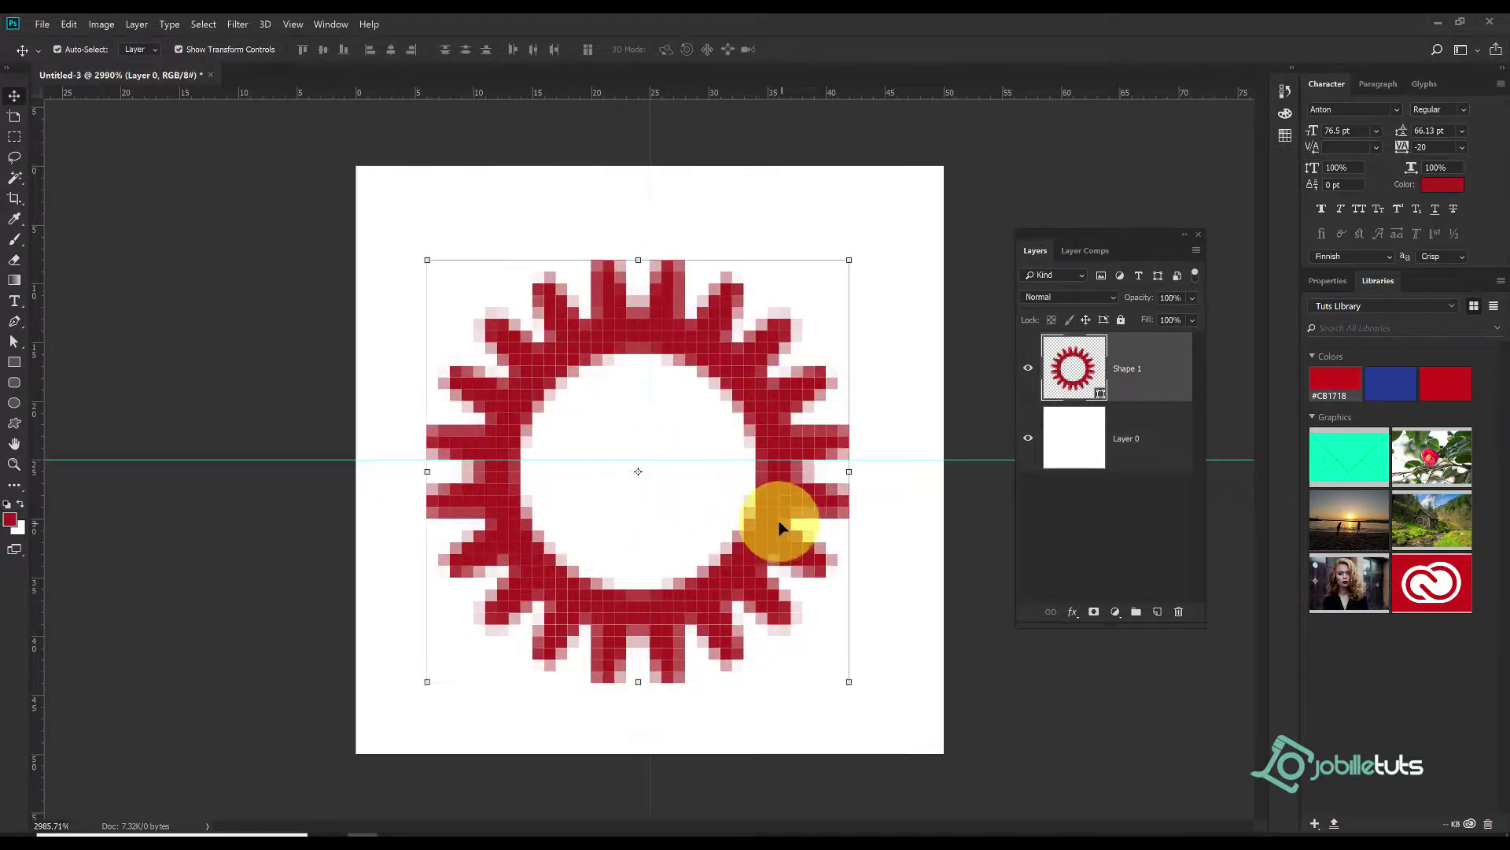
pyautogui.moveTo(791, 534); pyautogui.dragTo(787, 507)
pyautogui.scroll(-3, 790, 495)
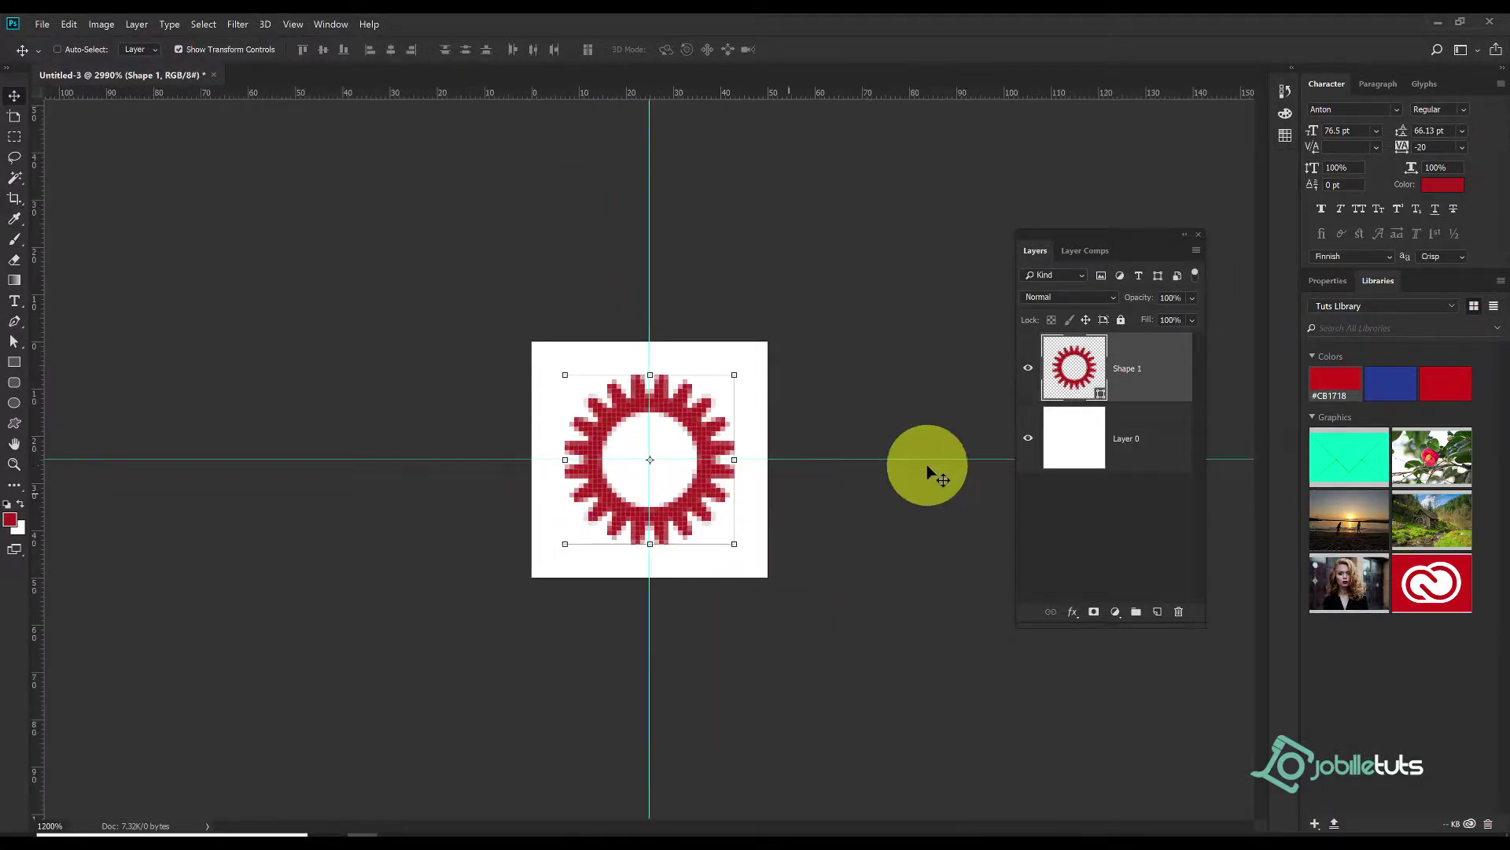
pyautogui.click(1028, 439)
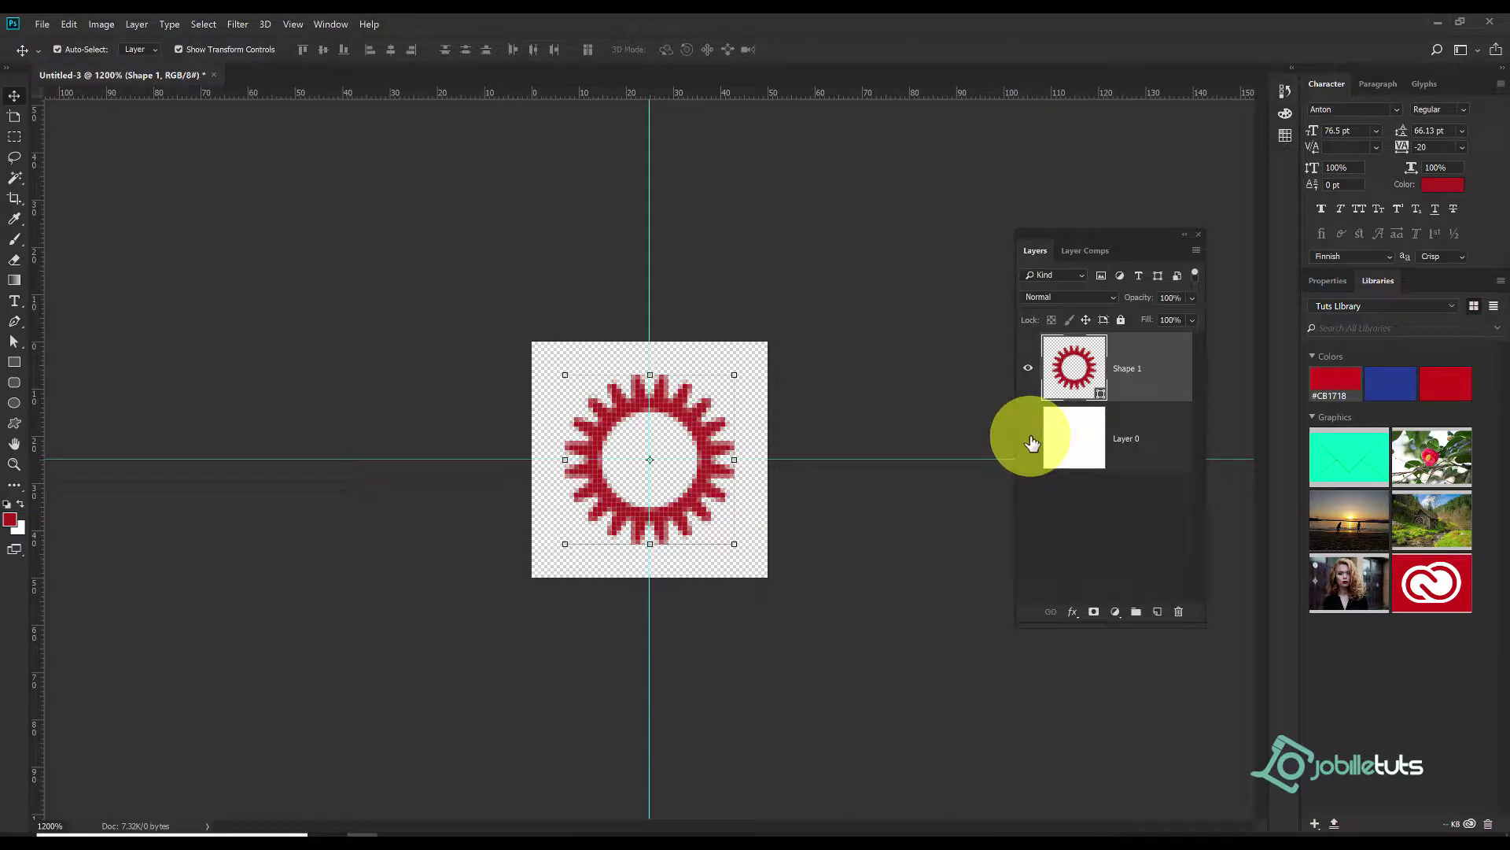
pyautogui.click(1028, 438)
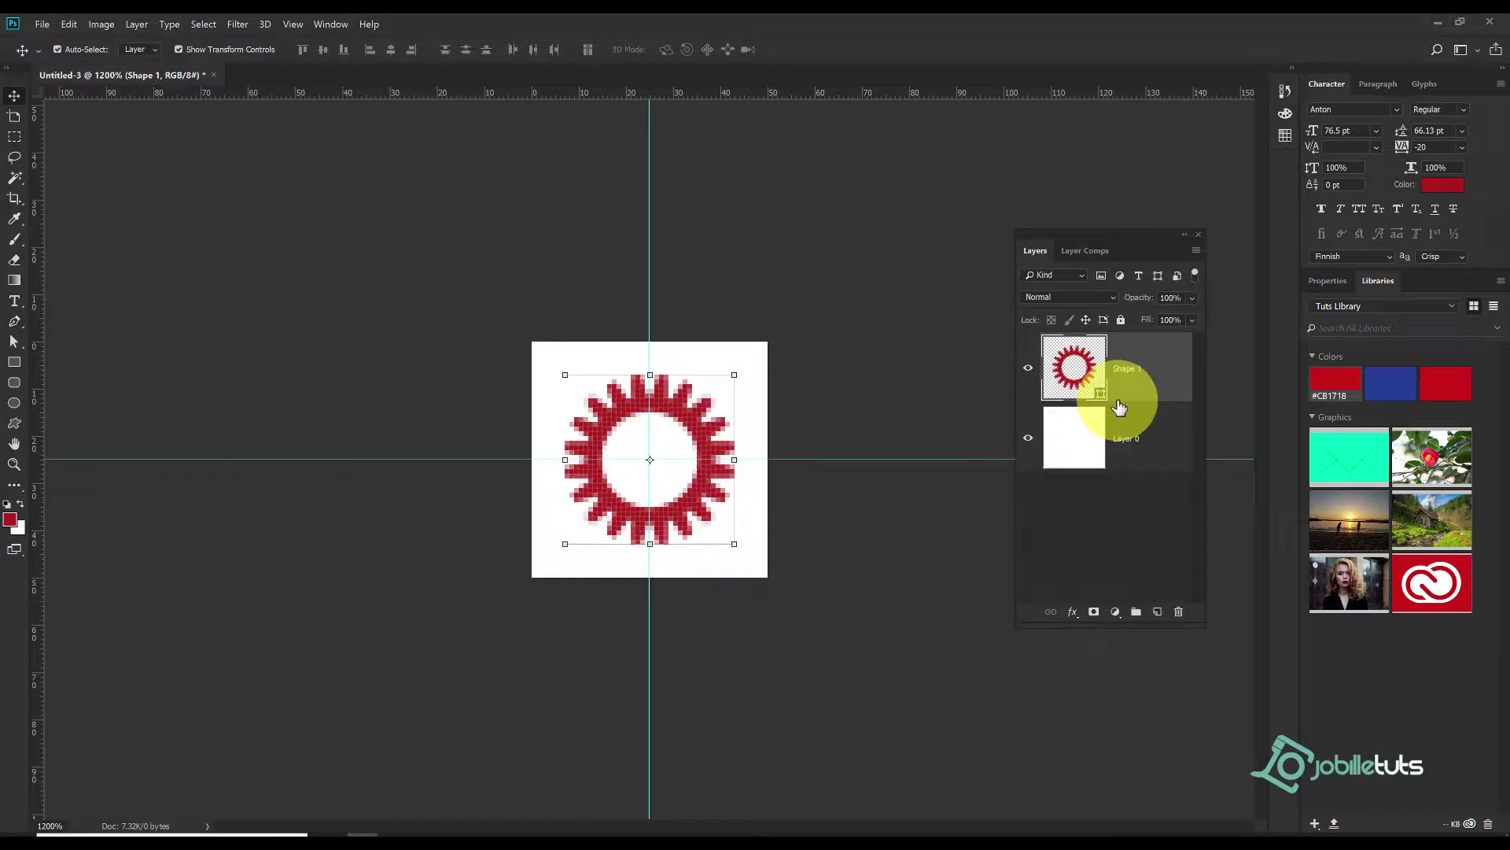
# - Apply an Offset filter of 25 px horizontal and 25 px vertical with Wrap Around
pyautogui.click(238, 24)
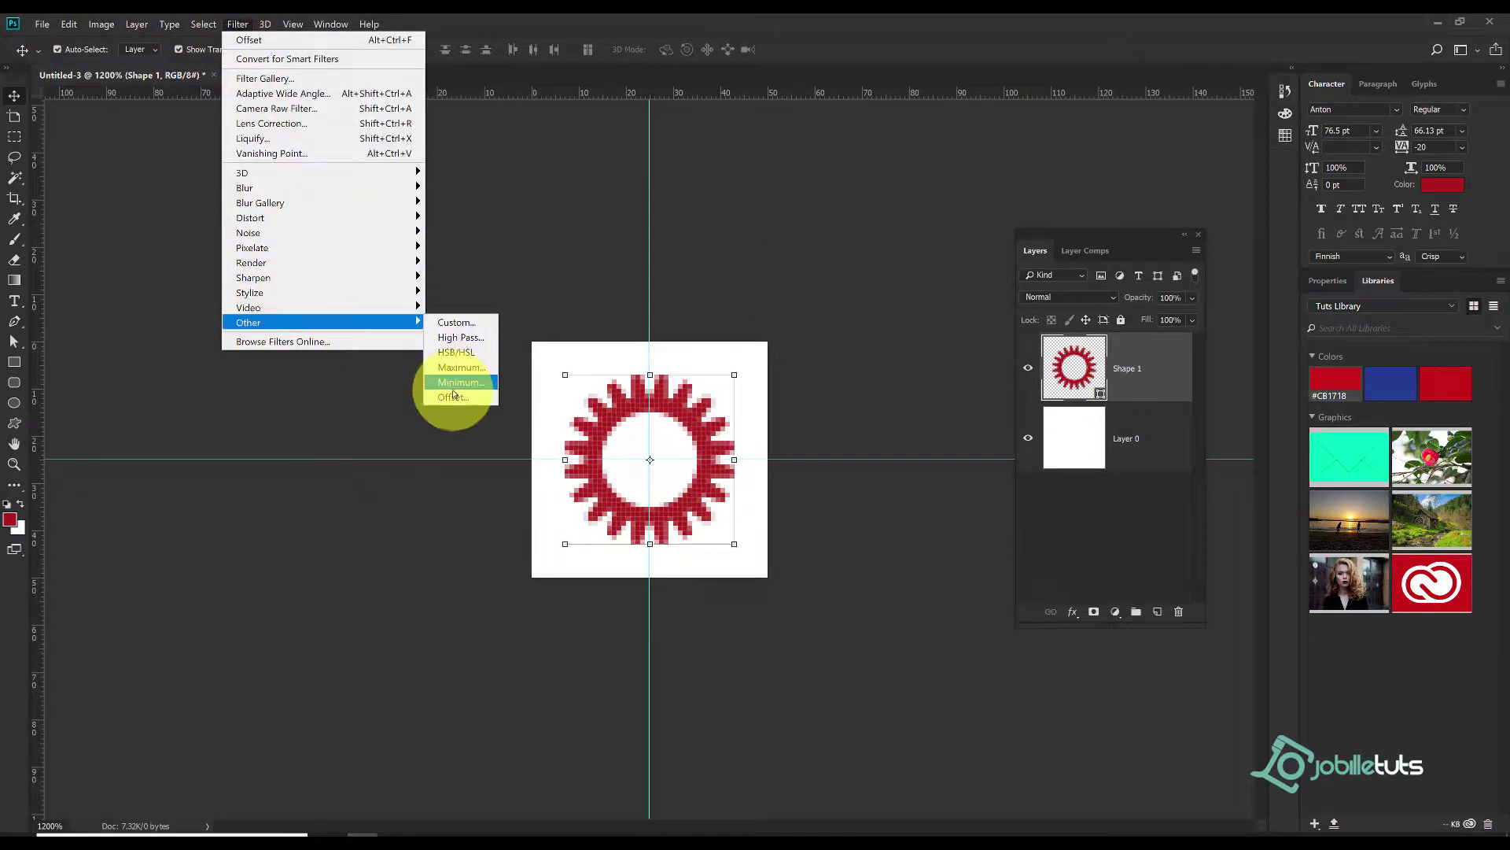
pyautogui.click(454, 393)
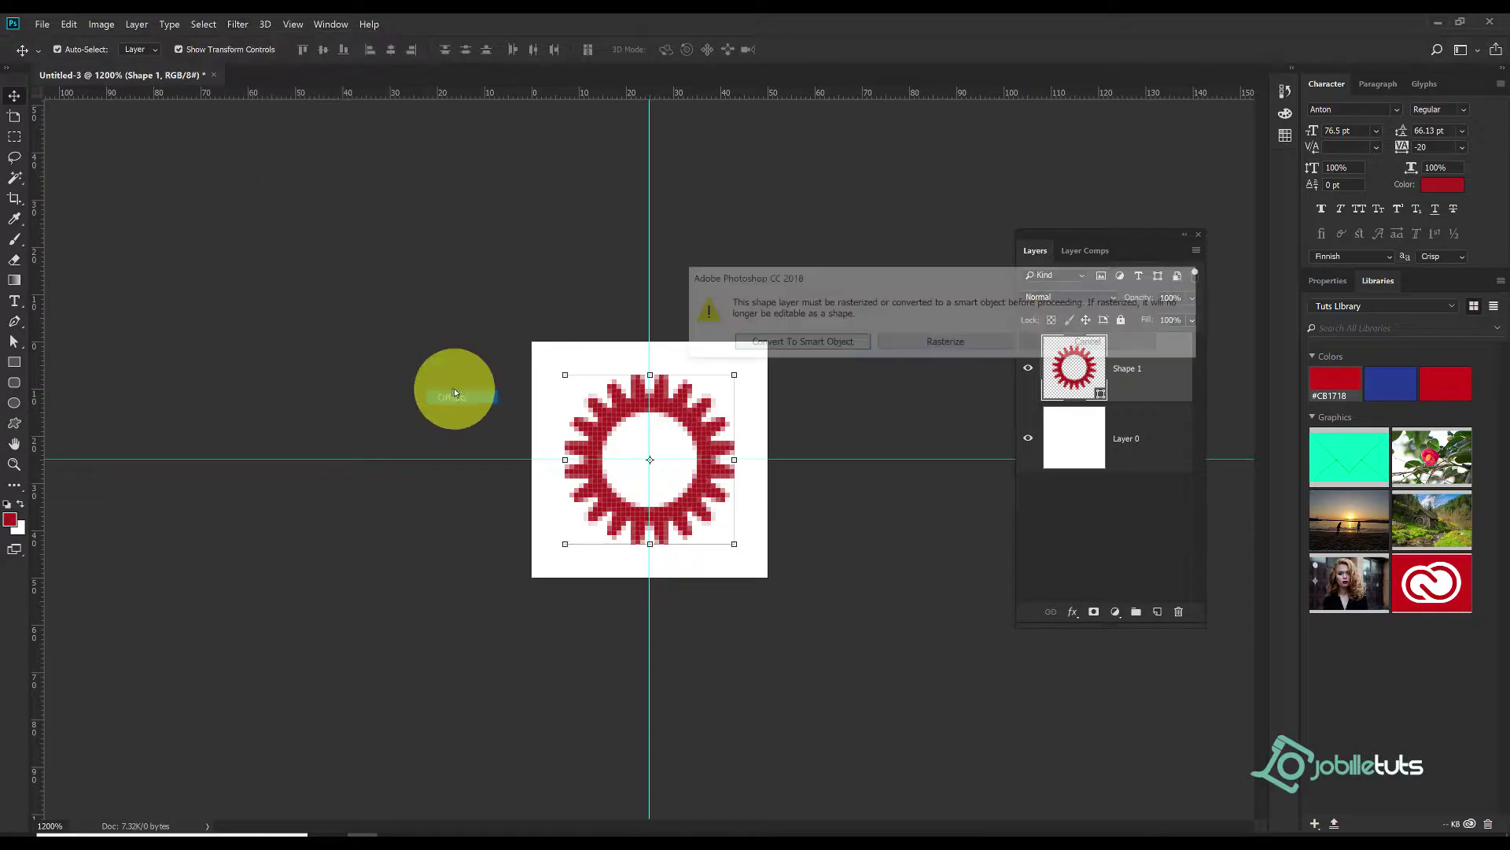
pyautogui.click(826, 346)
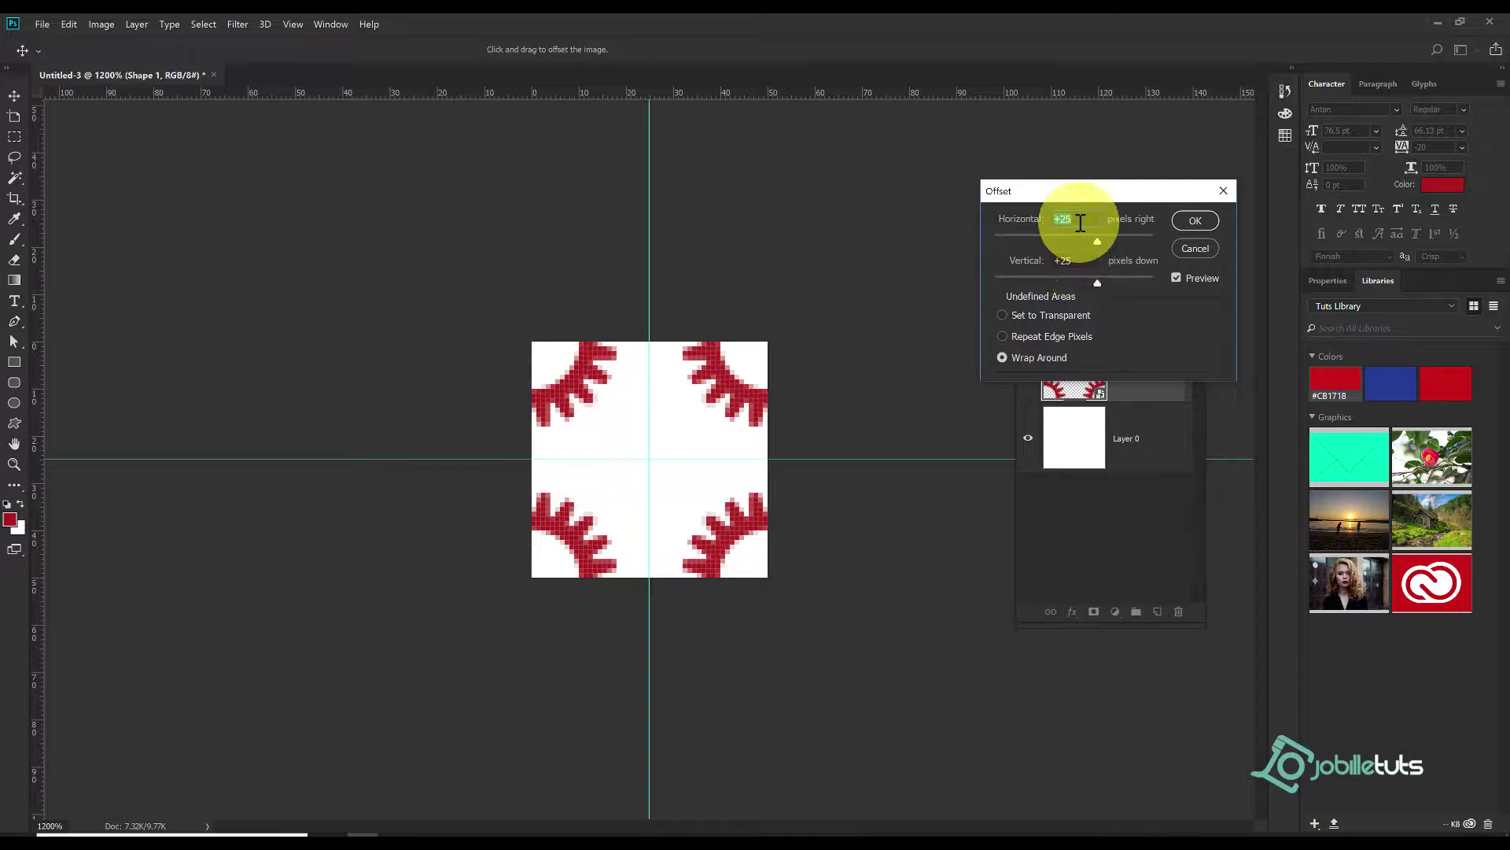
pyautogui.write('25')
pyautogui.press('Tab')
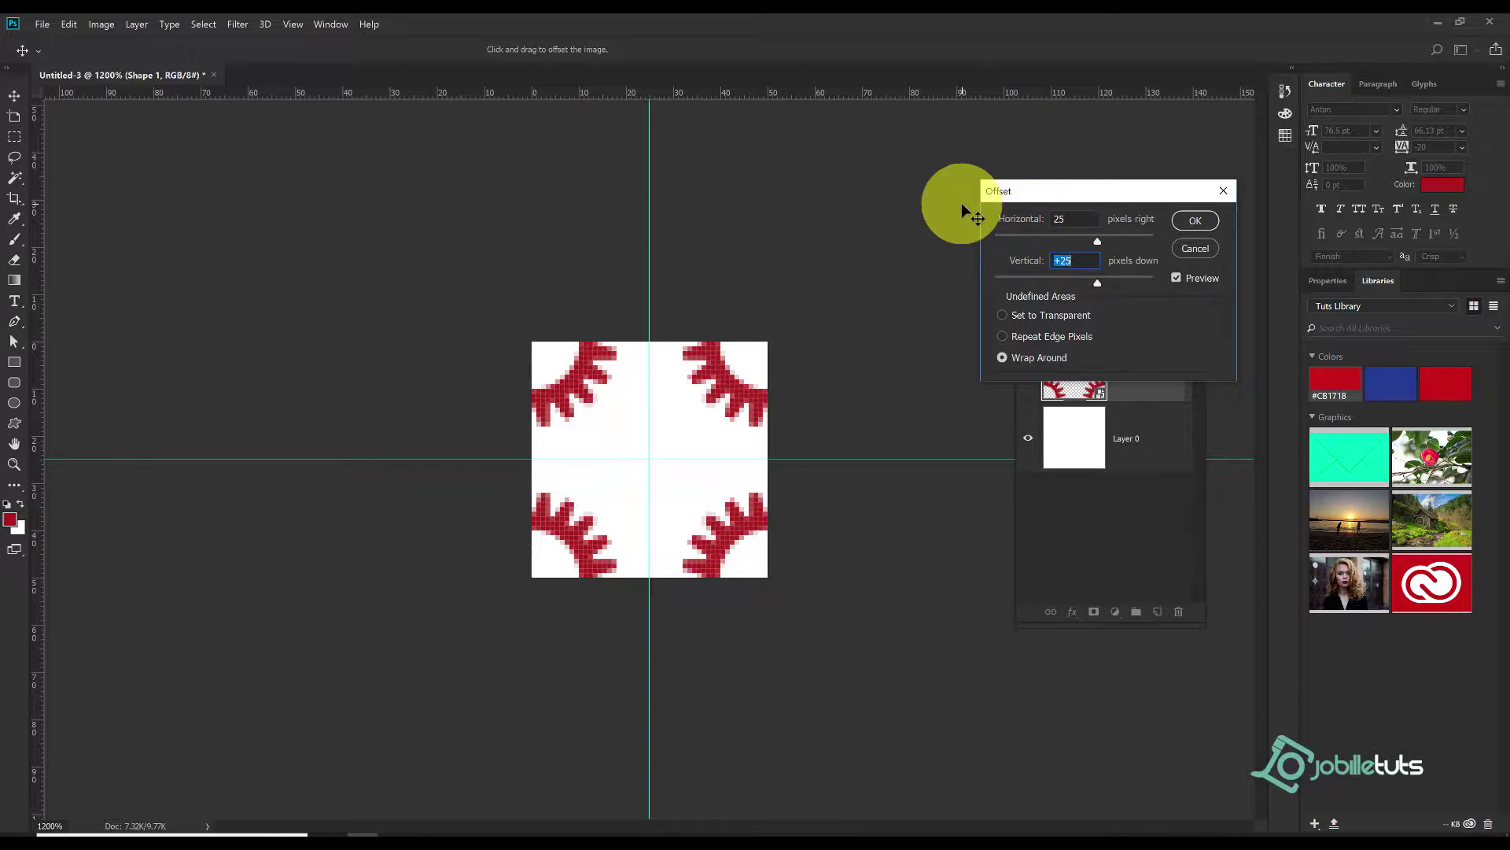
pyautogui.write('25')
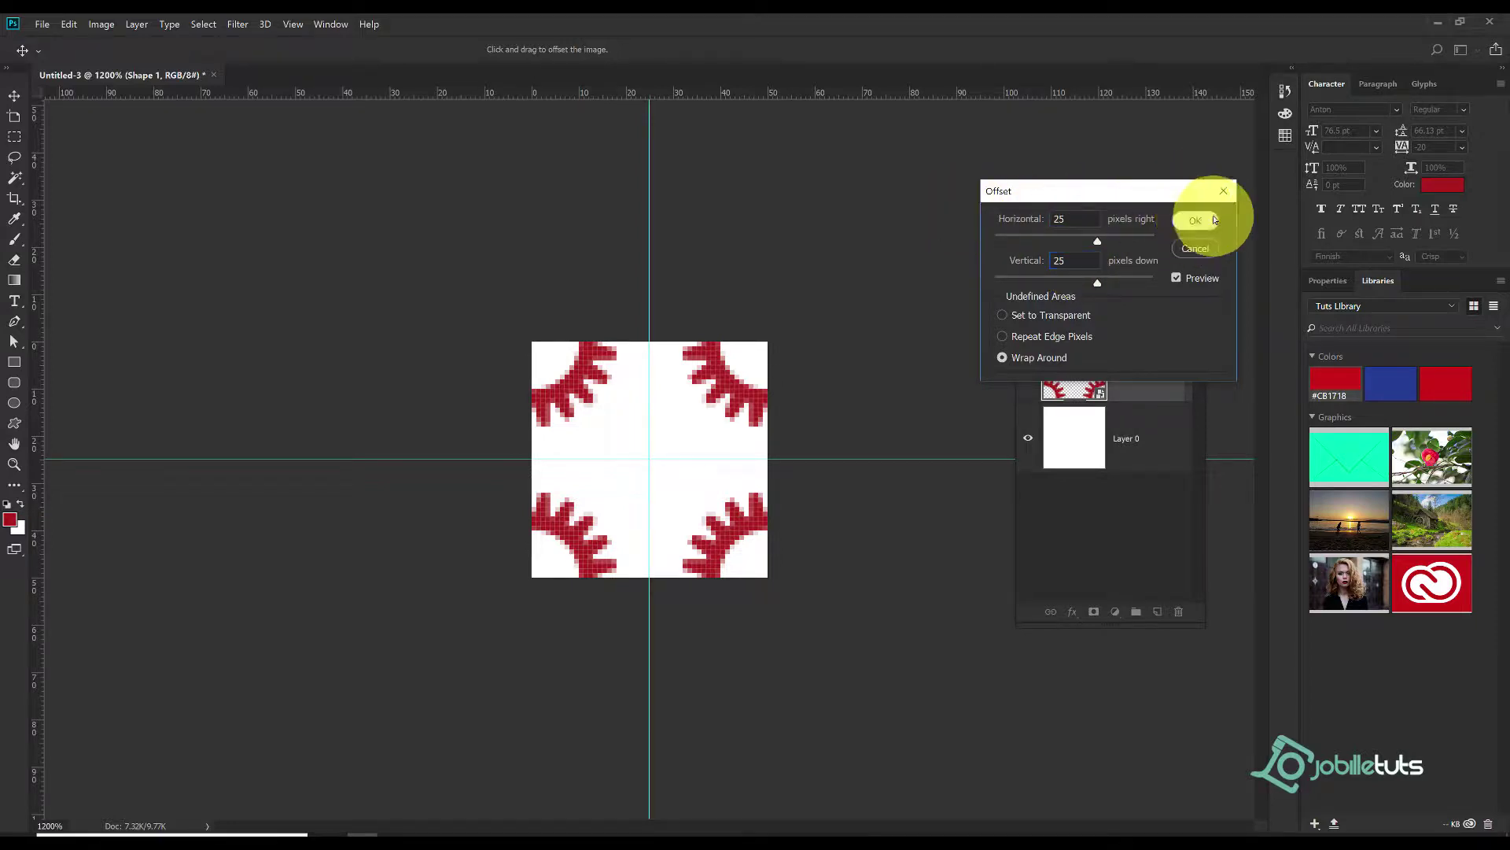
pyautogui.click(1195, 220)
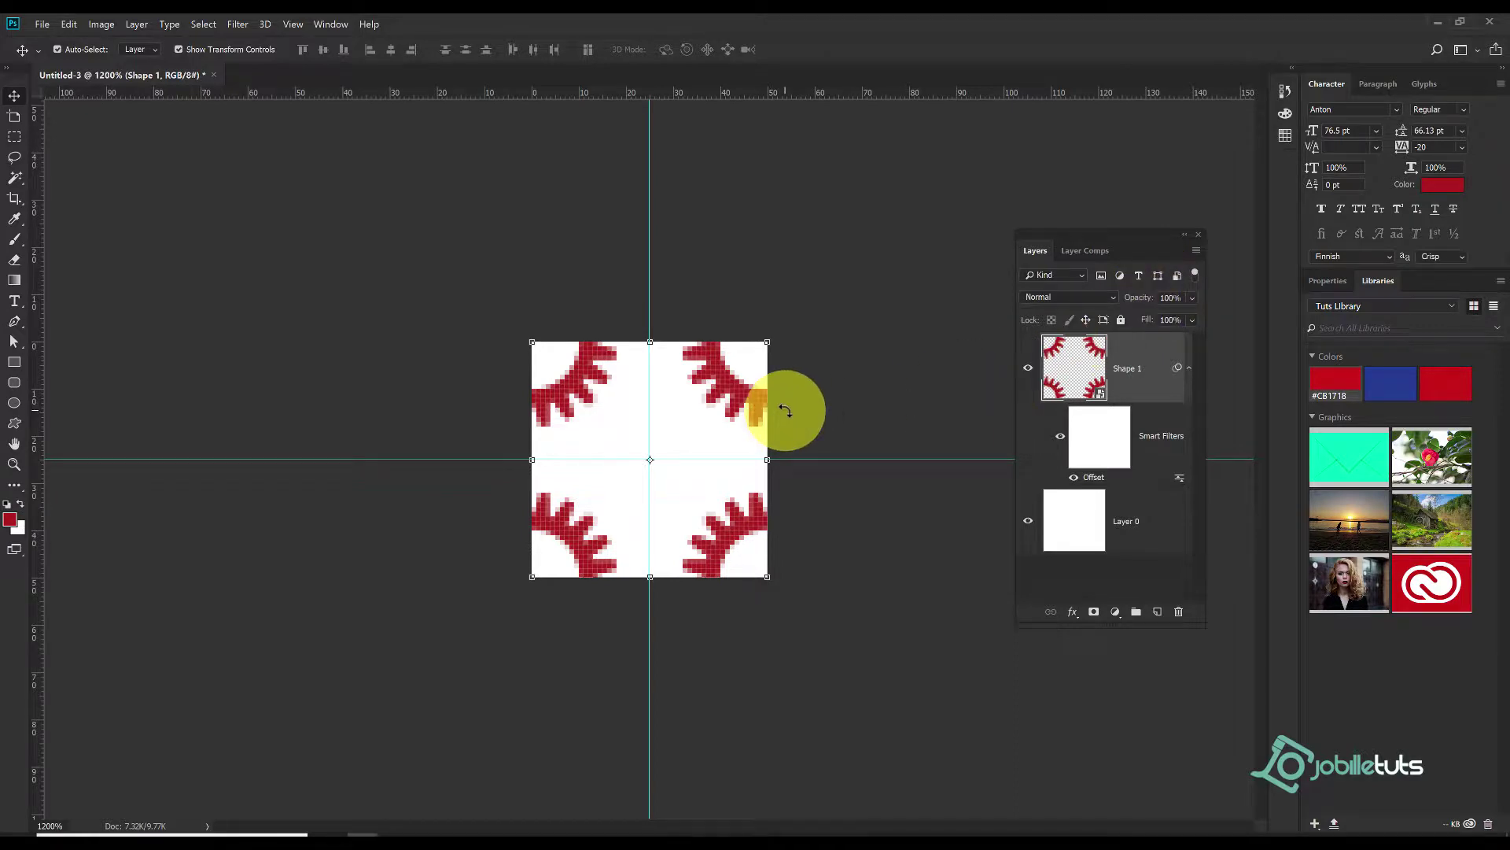
# - Select all layers, then deselect them and re-enable Move tool auto-select
pyautogui.press('ctrl')
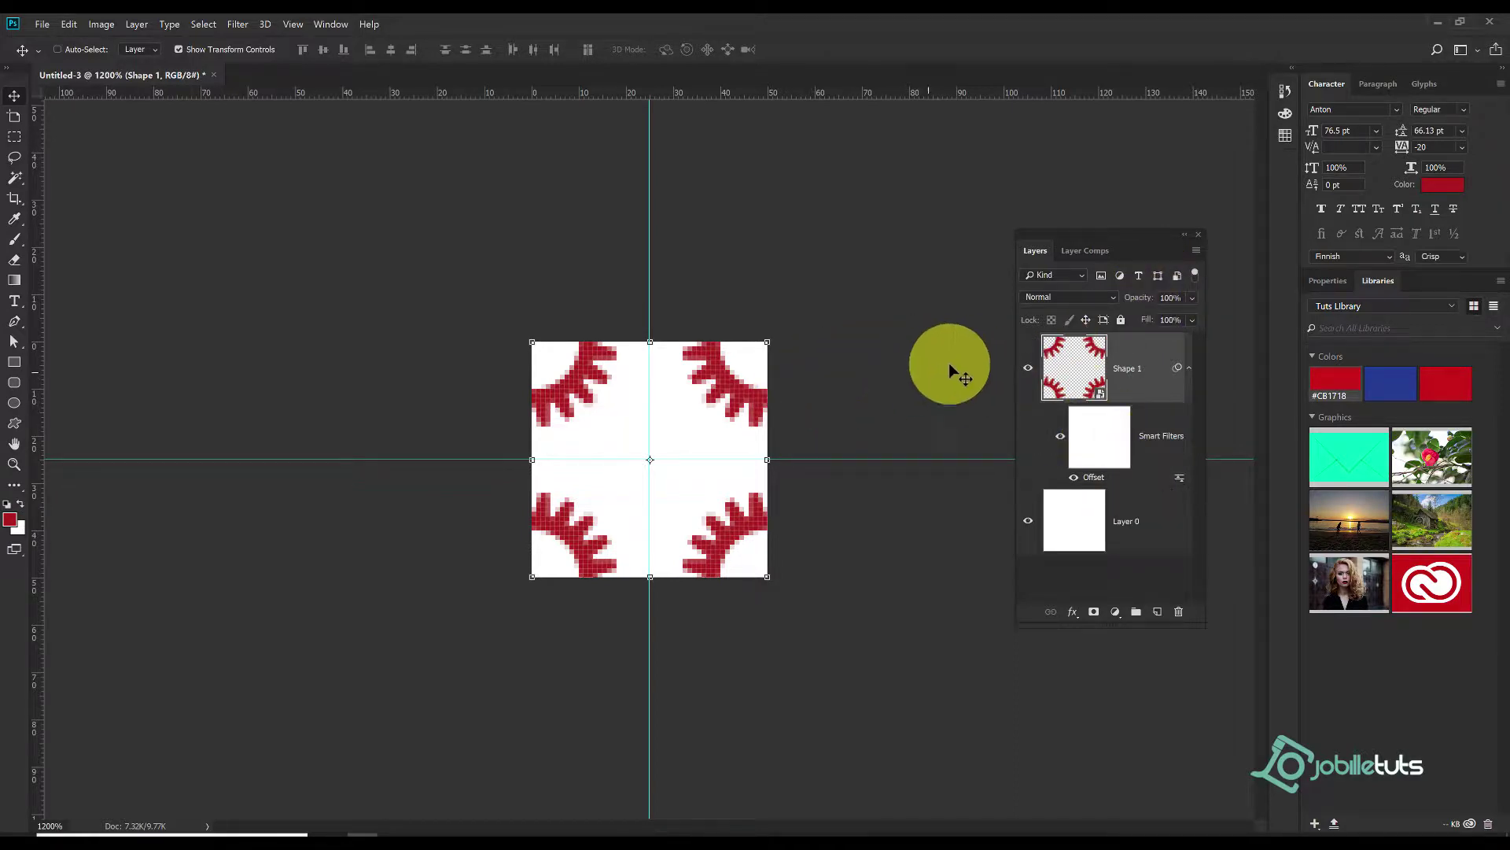
pyautogui.keyDown('ctrl'); pyautogui.click(866, 311); pyautogui.keyUp('ctrl')
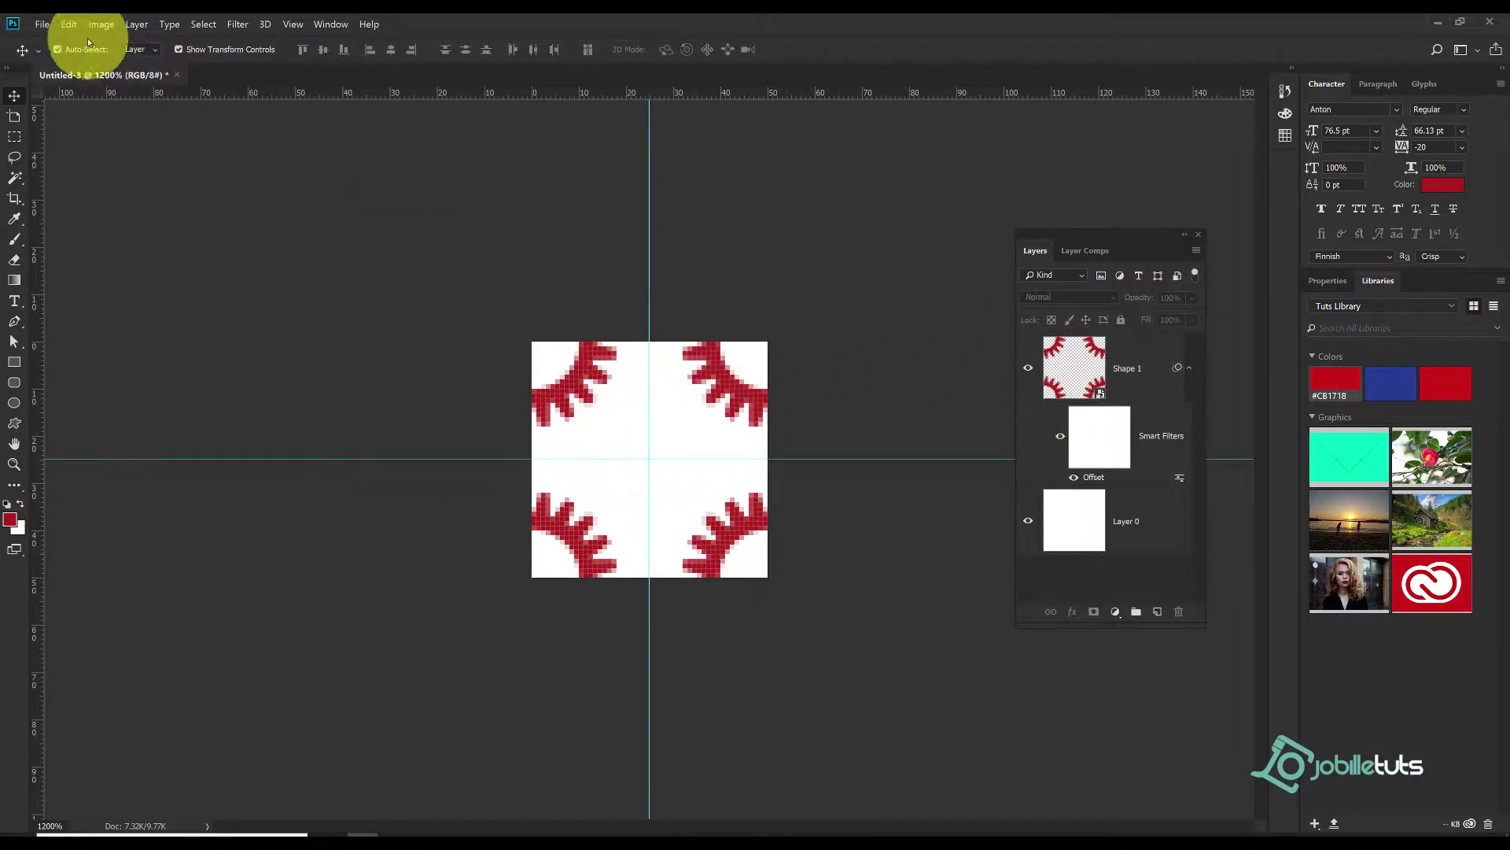
pyautogui.click(202, 25)
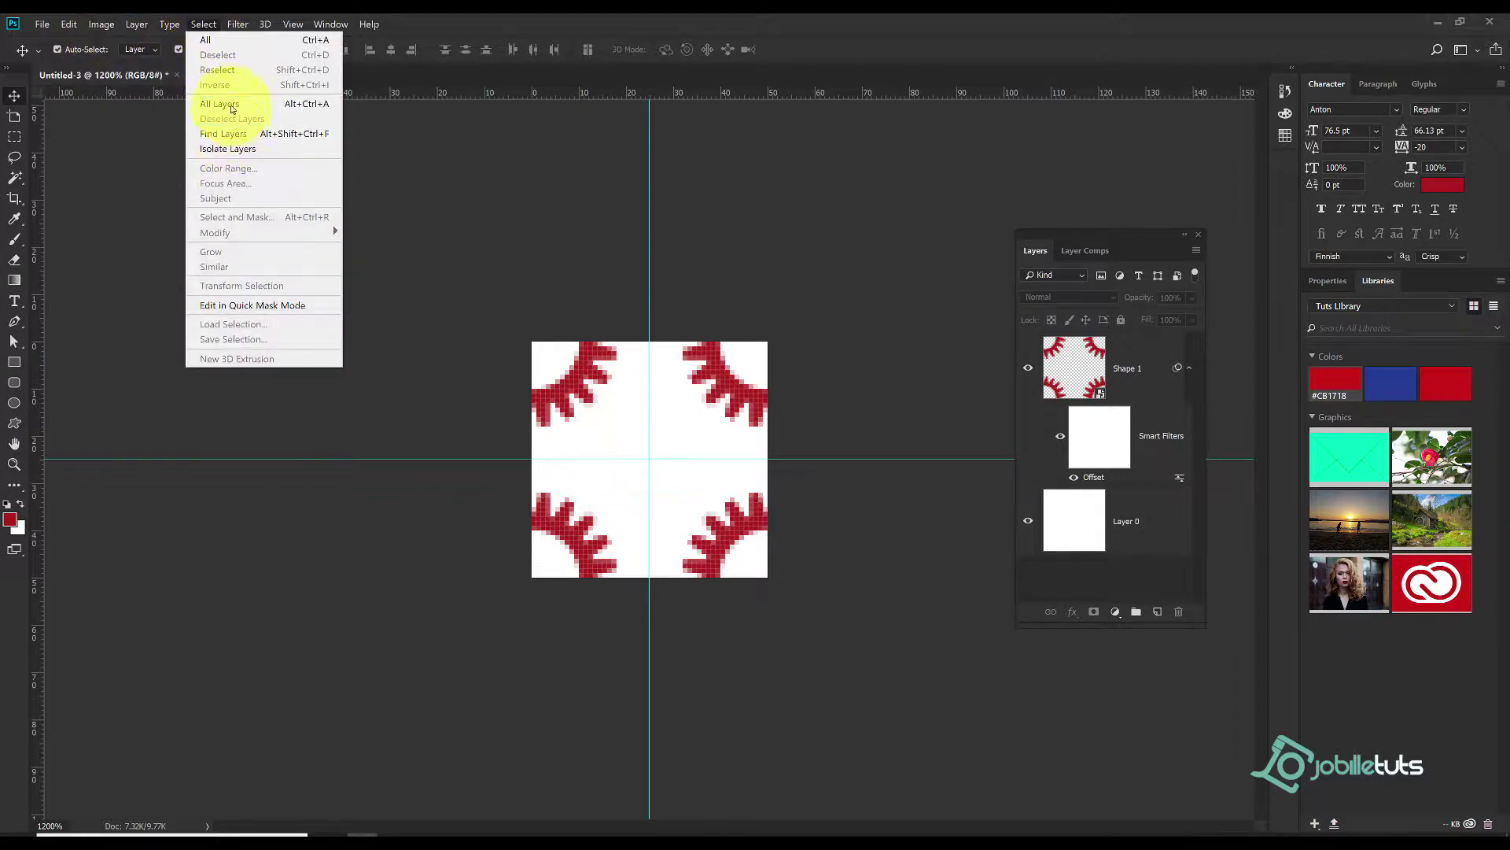
pyautogui.click(232, 107)
pyautogui.click(837, 293)
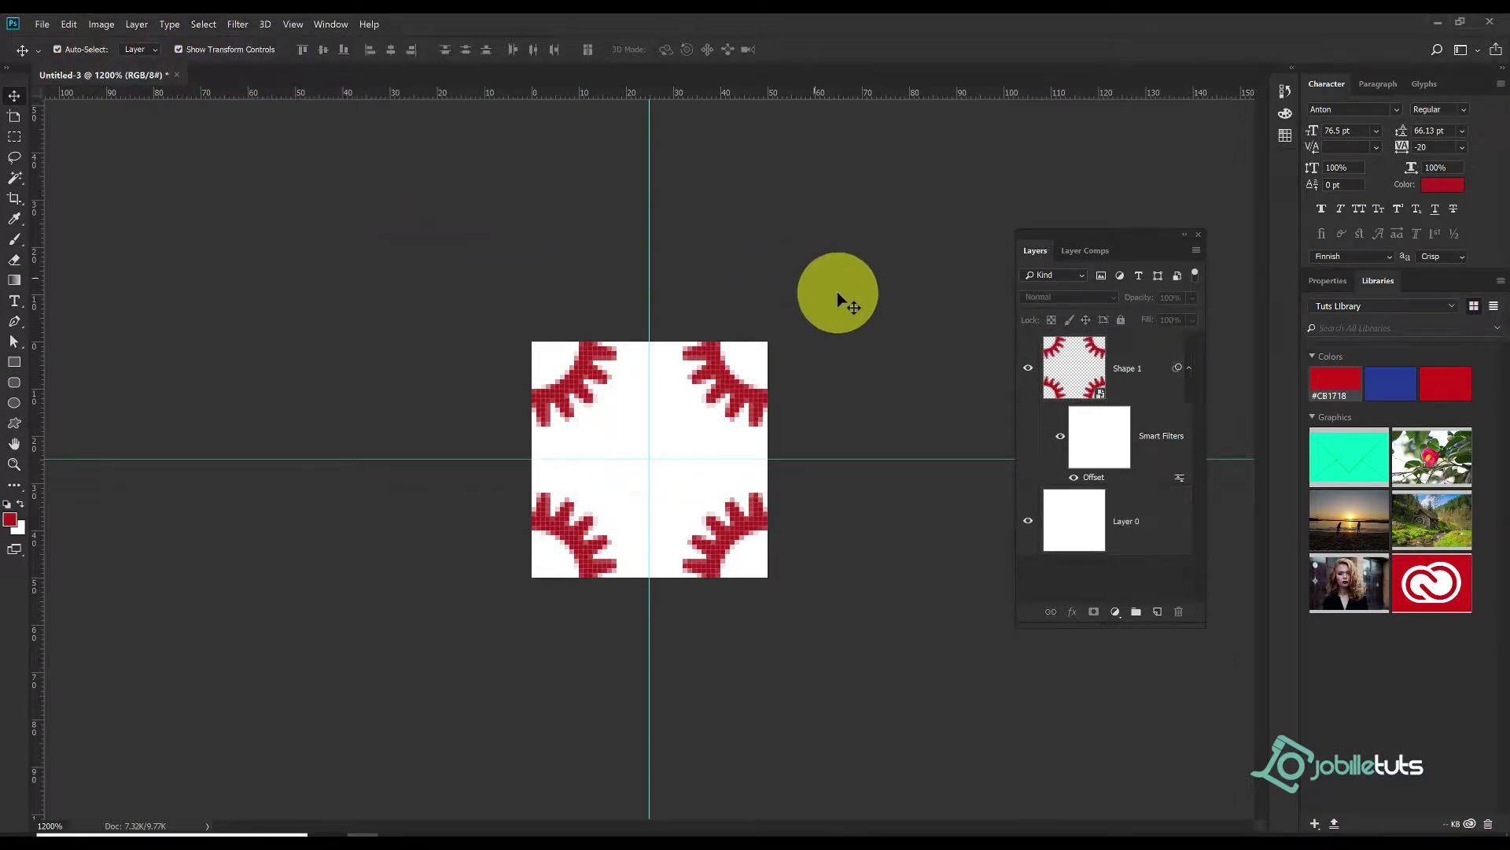
pyautogui.click(57, 50)
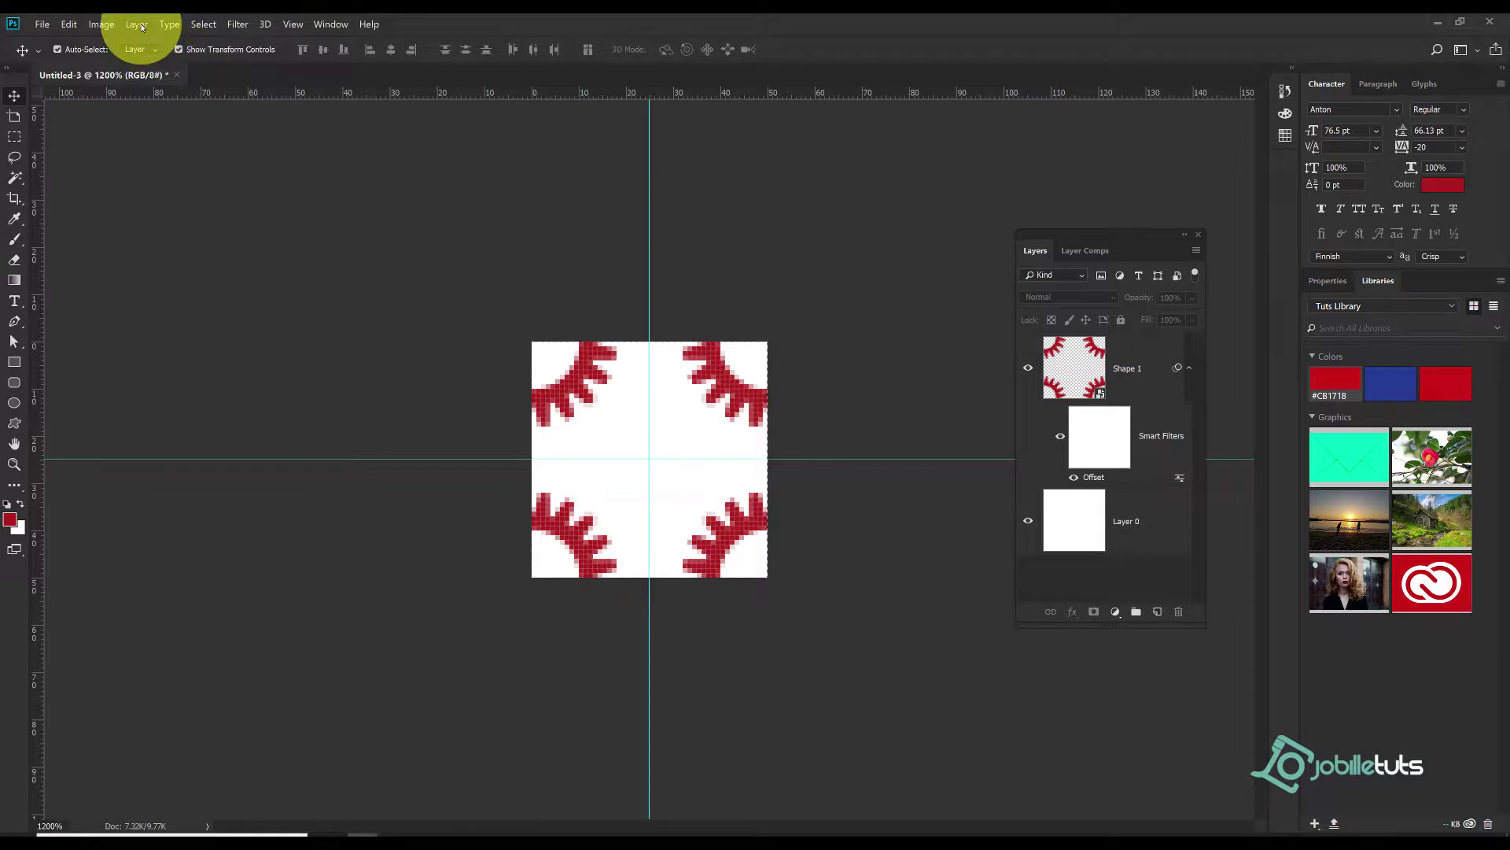
# - Deselect and define the corner-gear tile as a pattern named 'new pattern'
pyautogui.click(196, 24)
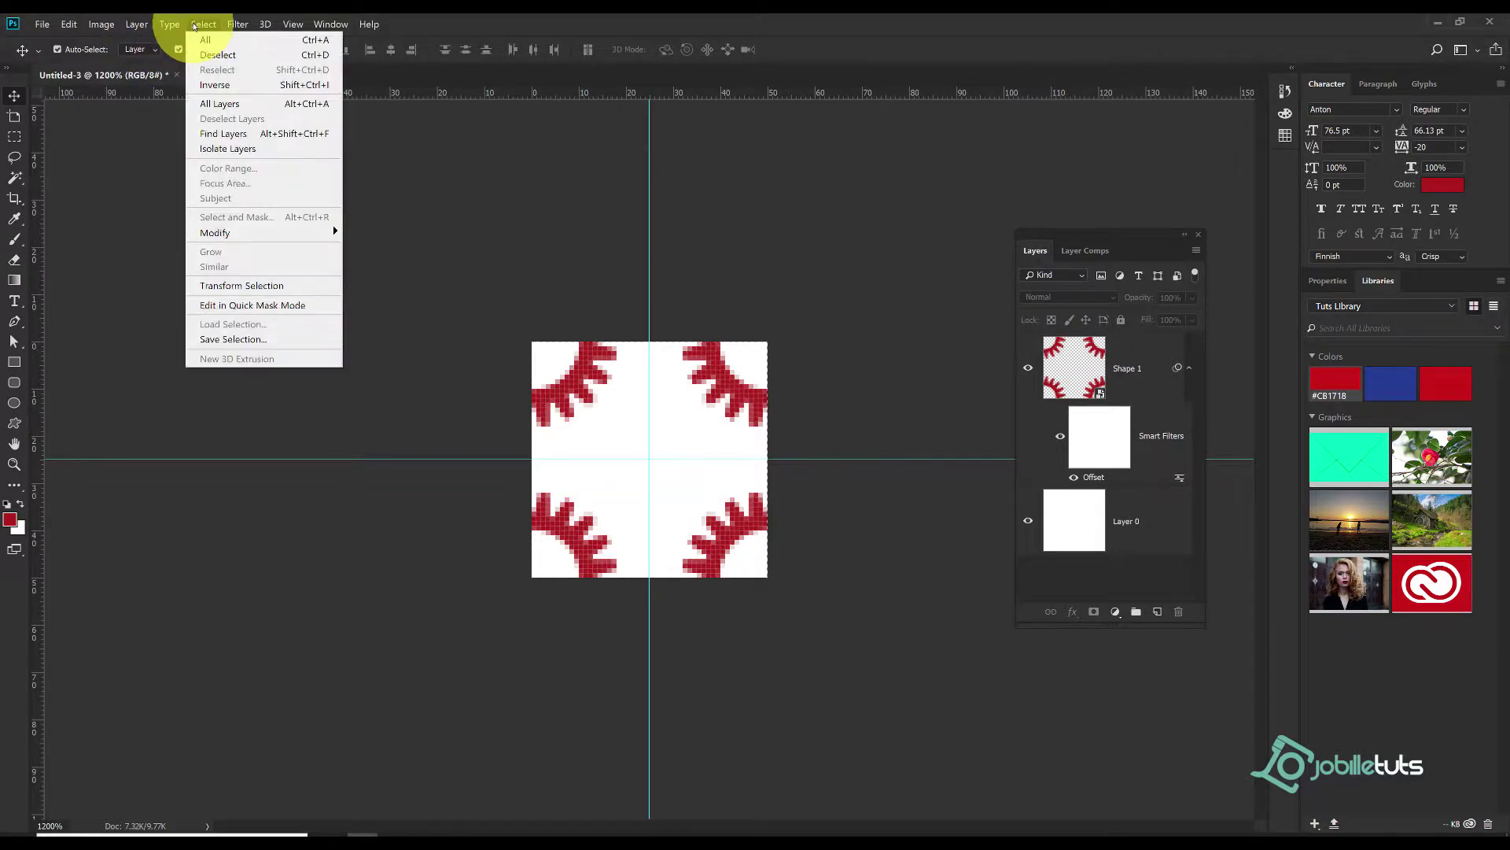
pyautogui.click(226, 54)
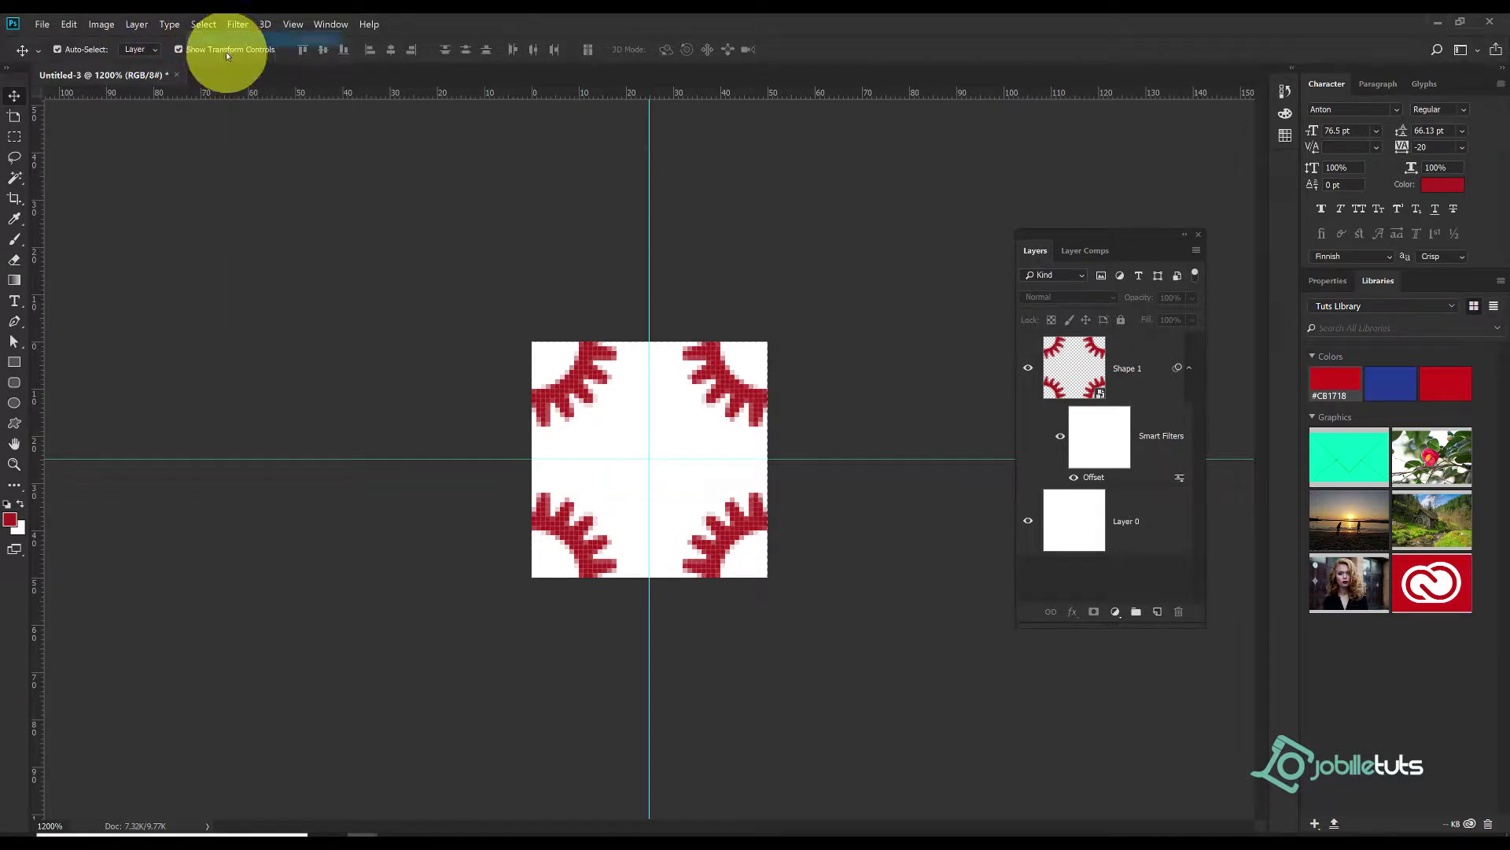
pyautogui.click(69, 24)
pyautogui.click(134, 411)
pyautogui.write('new pattern')
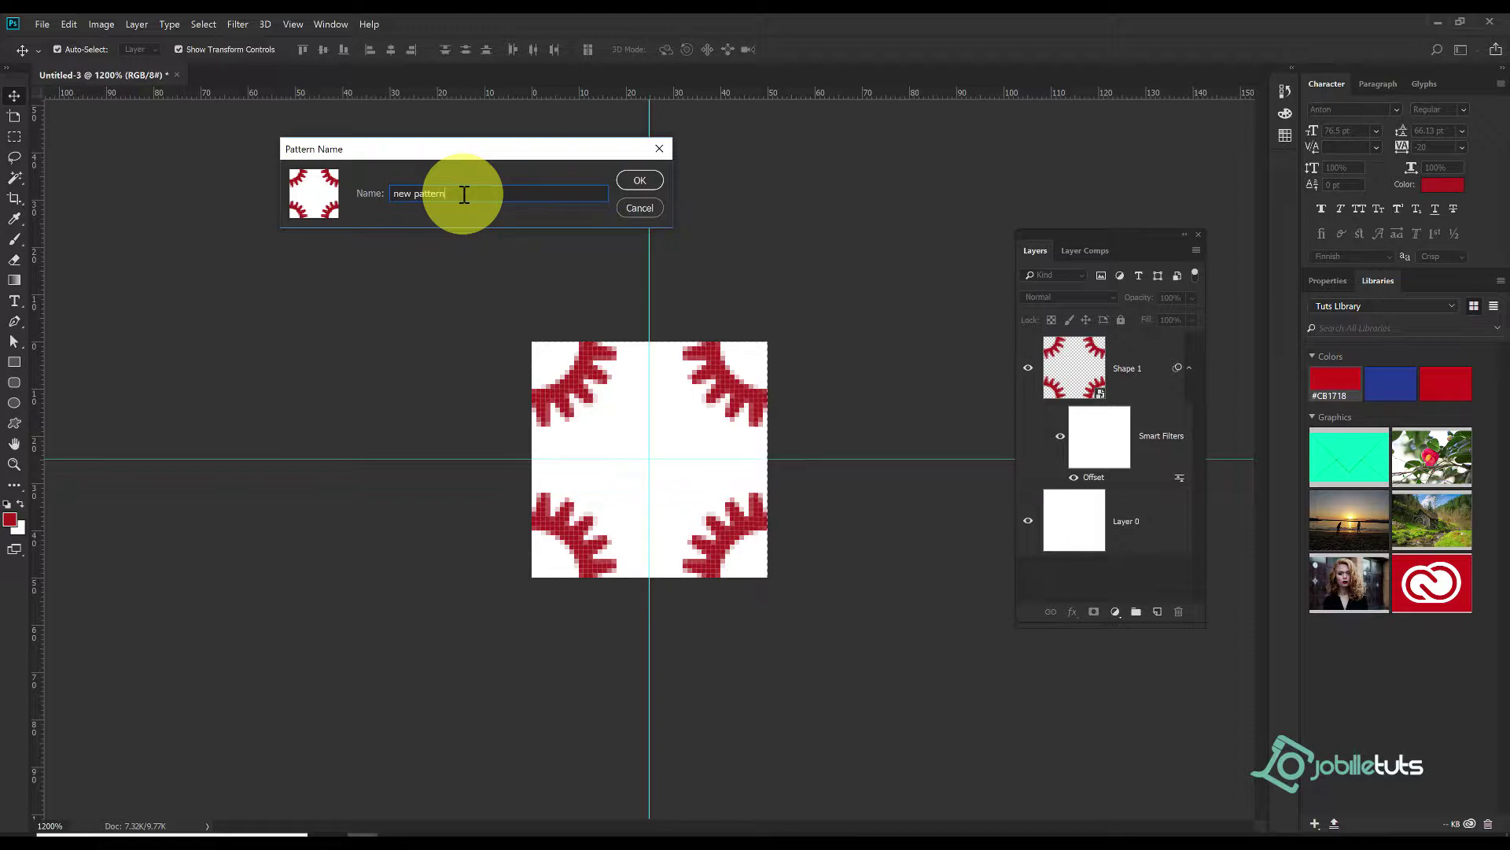
pyautogui.press('Return')
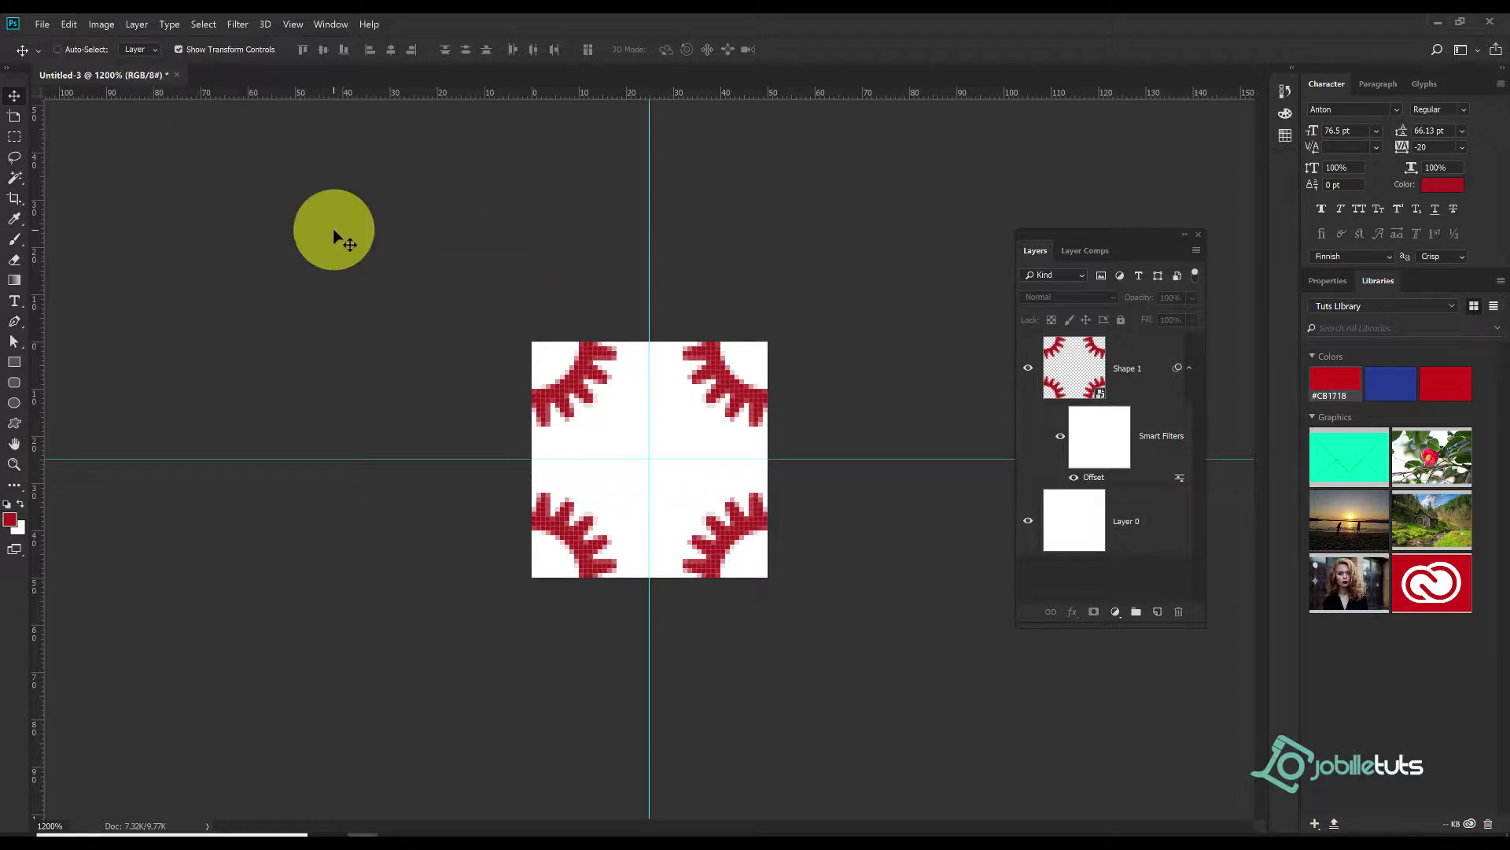
# - Create a new 1024×768 document from the Web Minimum preset
pyautogui.hotkey('ctrl', 'n')
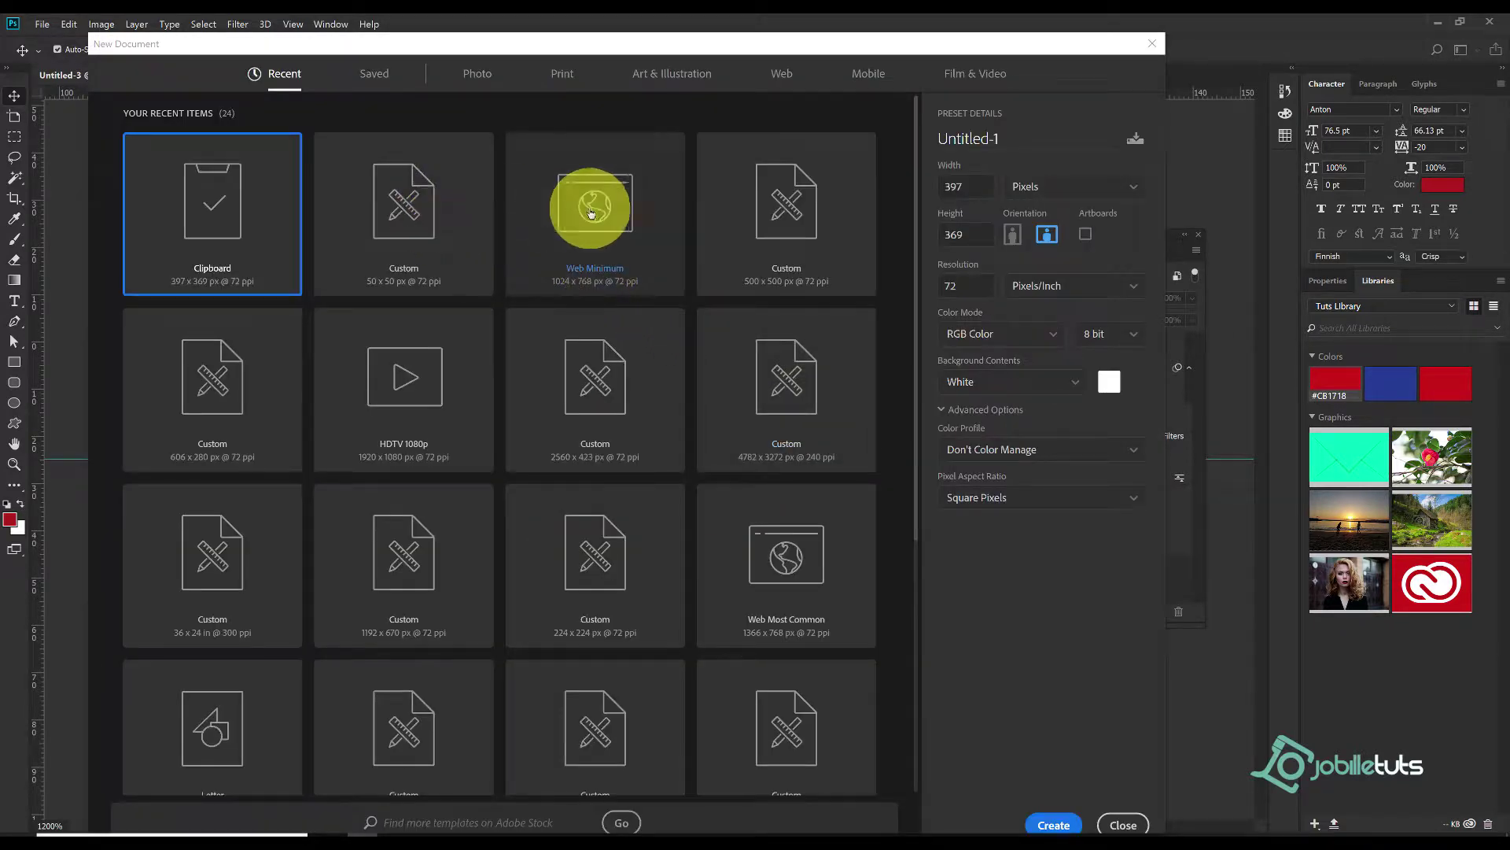
pyautogui.click(591, 203)
pyautogui.click(1052, 825)
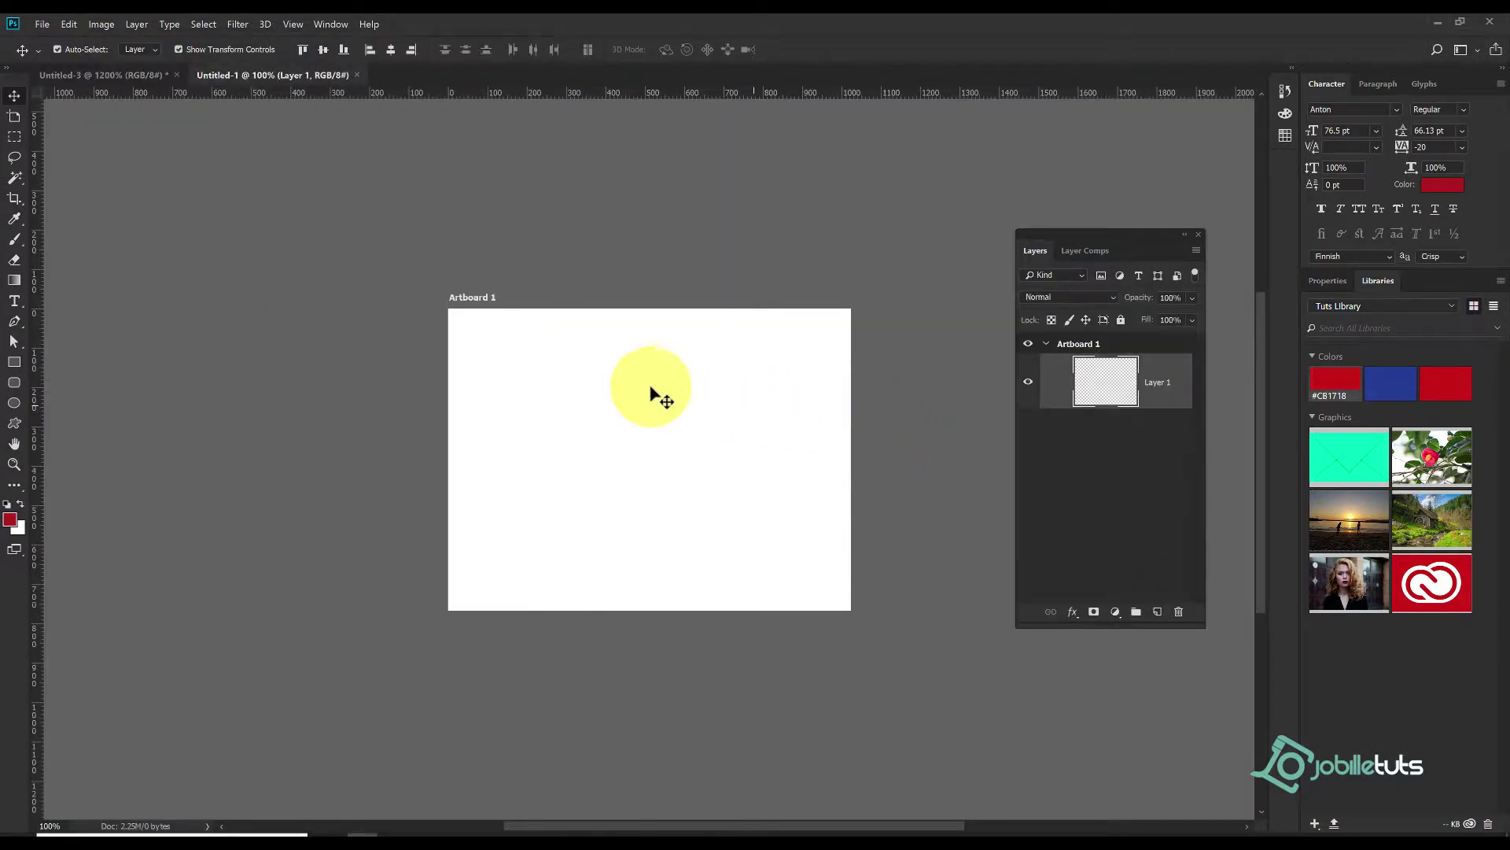
# - Try a Paint Bucket fill, undo the green pattern, and reselect the Paint Bucket tool
pyautogui.press('g')
pyautogui.click(617, 404)
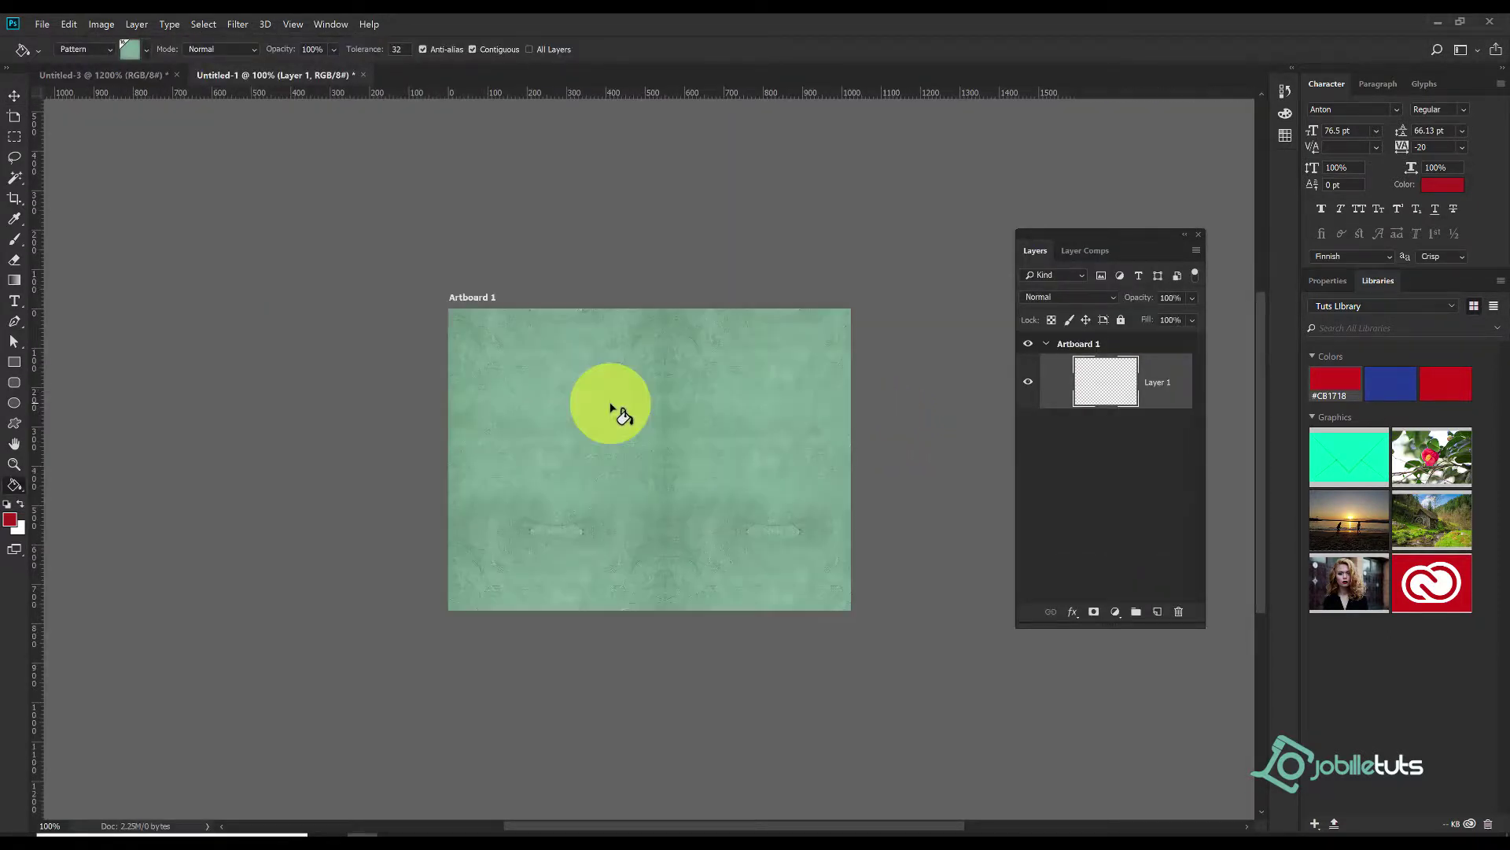
pyautogui.hotkey('ctrl', 'z')
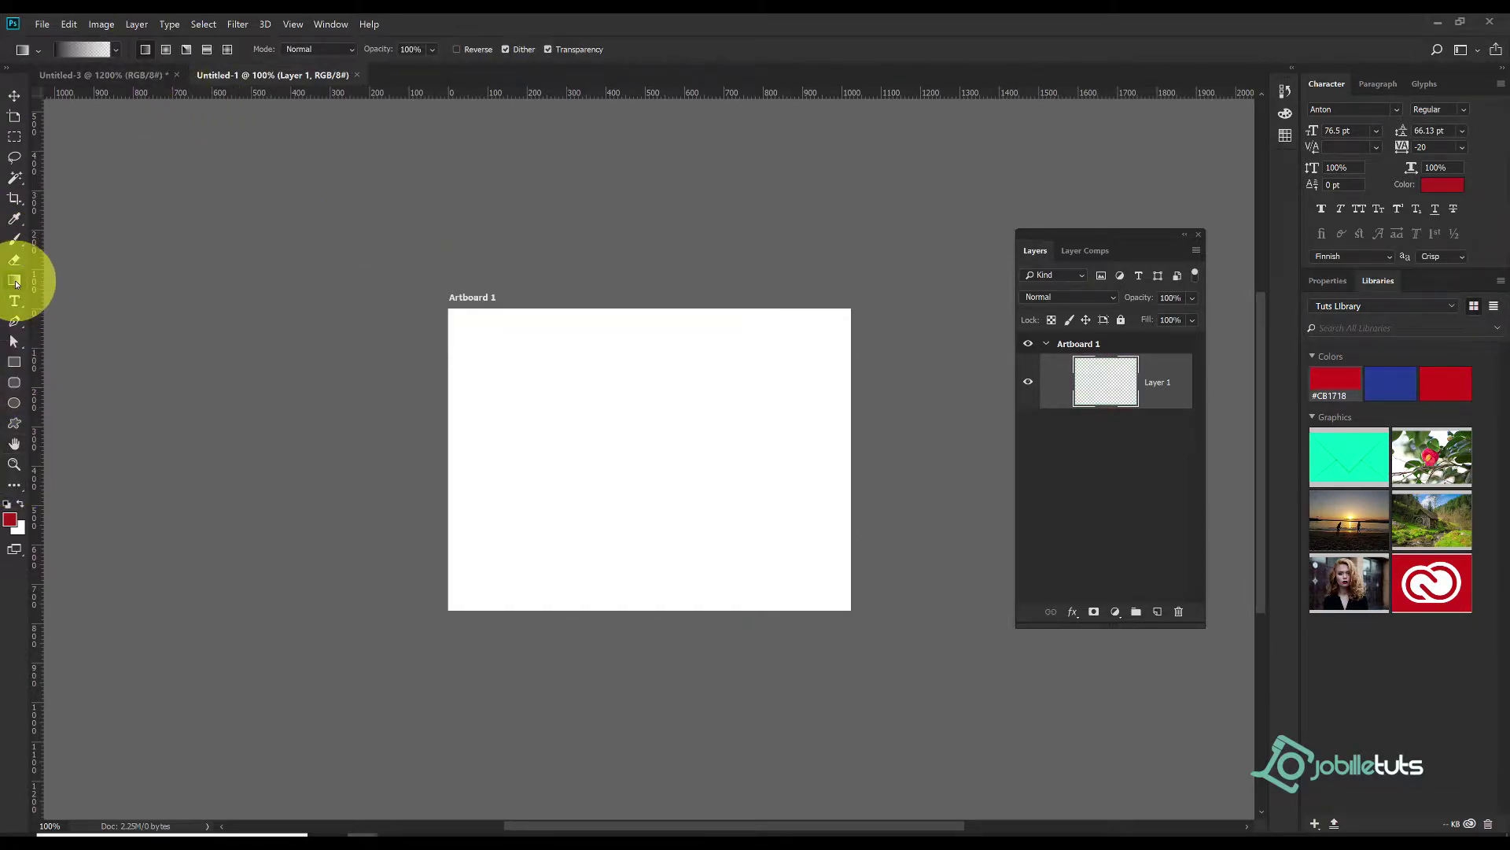
pyautogui.click(15, 281)
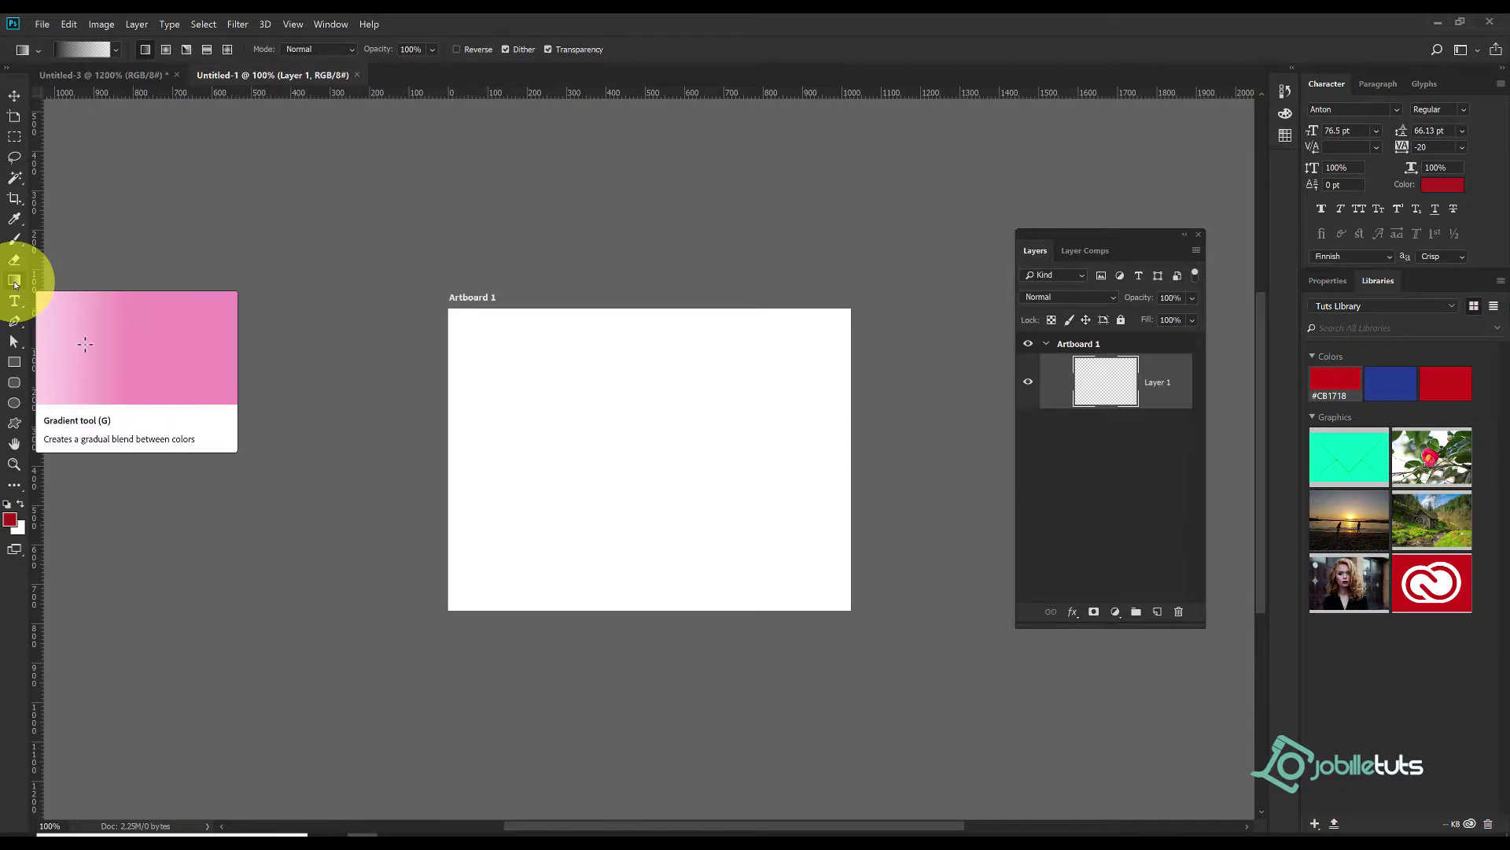
pyautogui.click(15, 488)
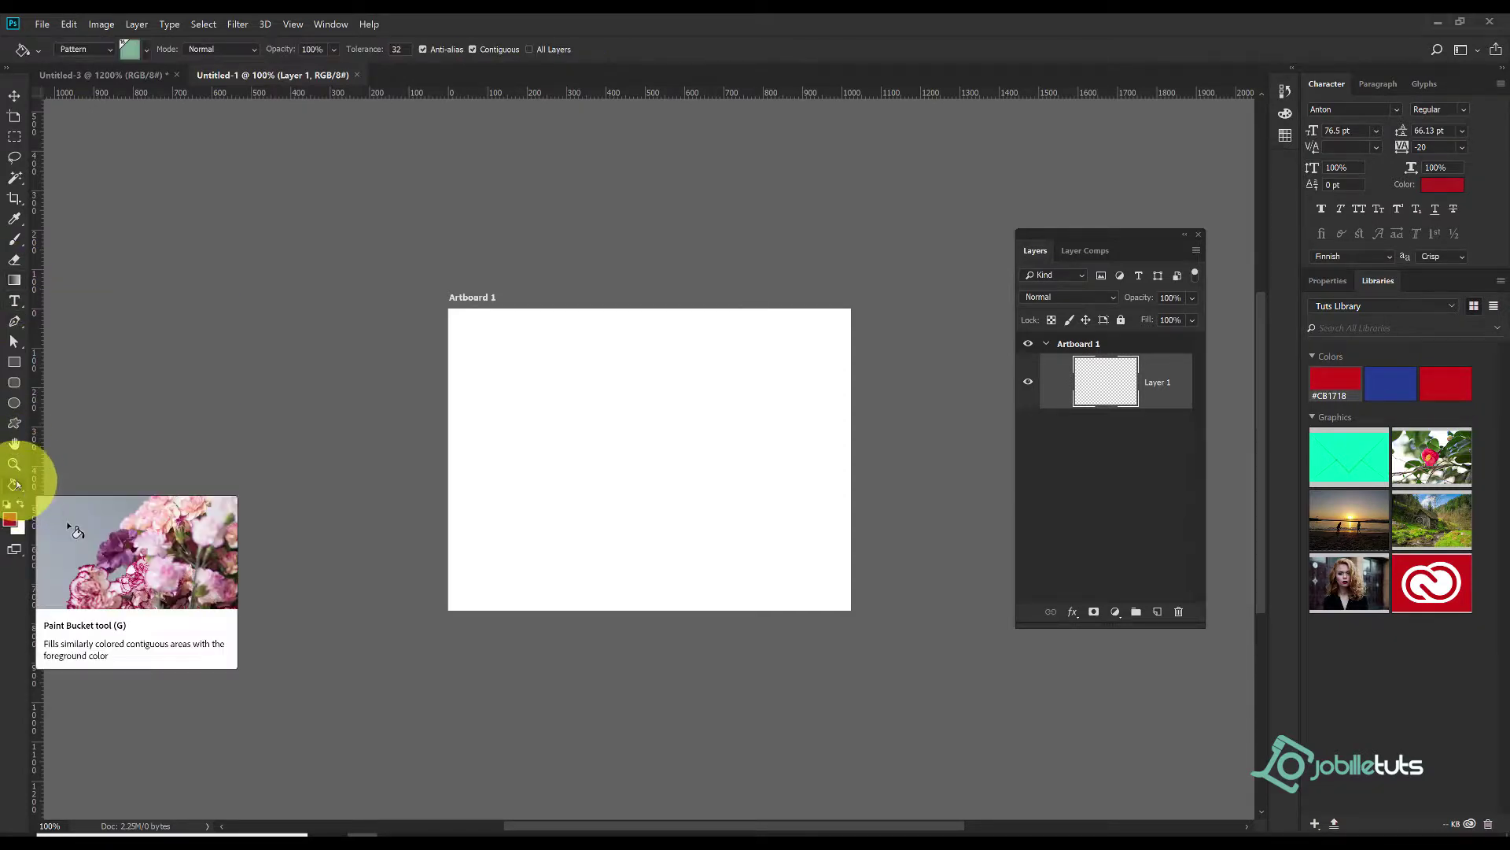
pyautogui.rightClick(17, 489)
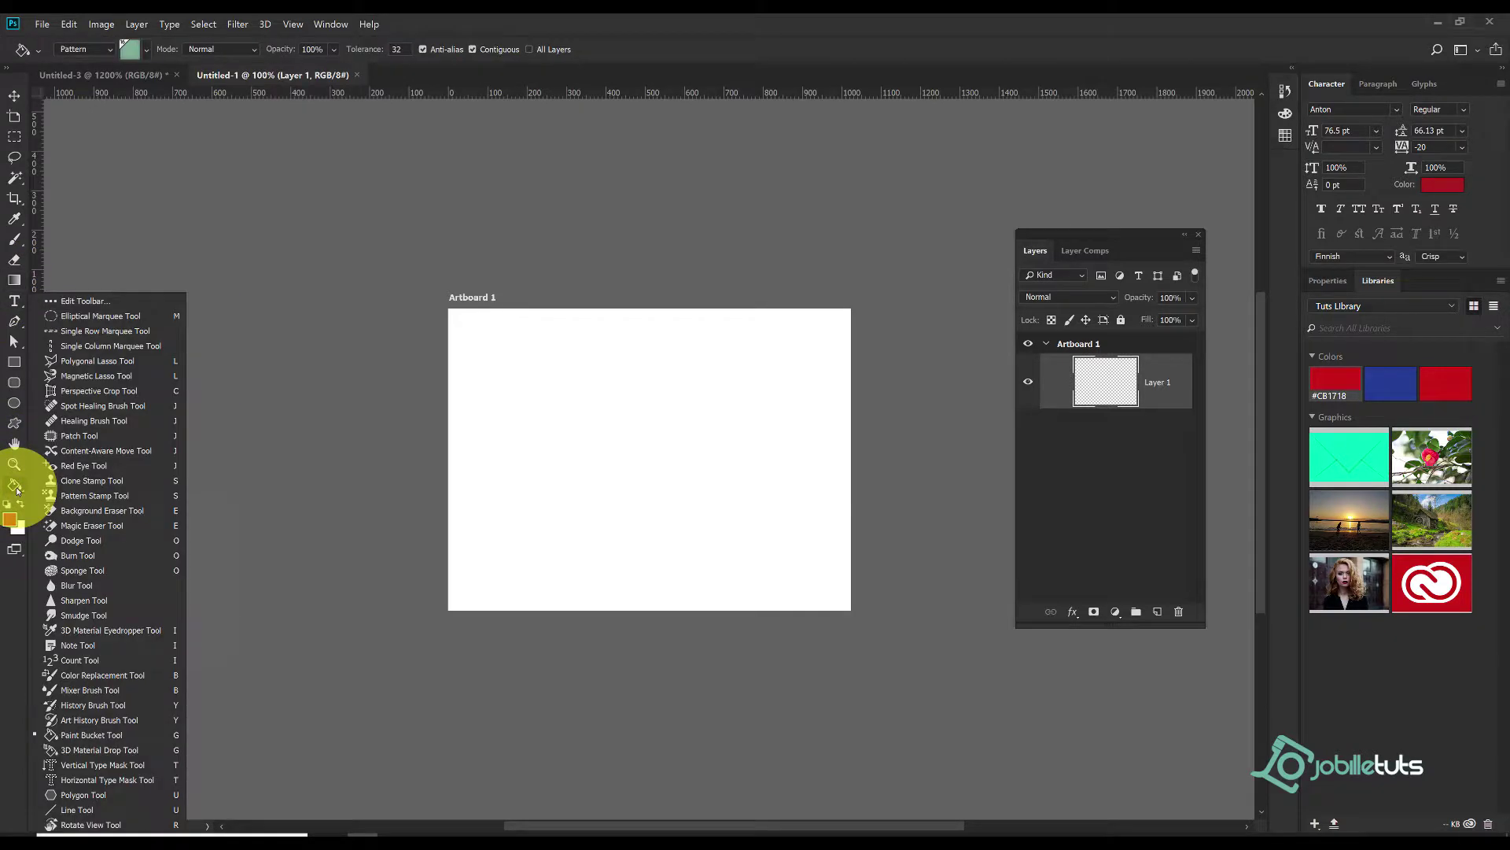
pyautogui.click(18, 490)
# - Fill the artboard with the new gear pattern using the Paint Bucket in Pattern mode
pyautogui.click(108, 52)
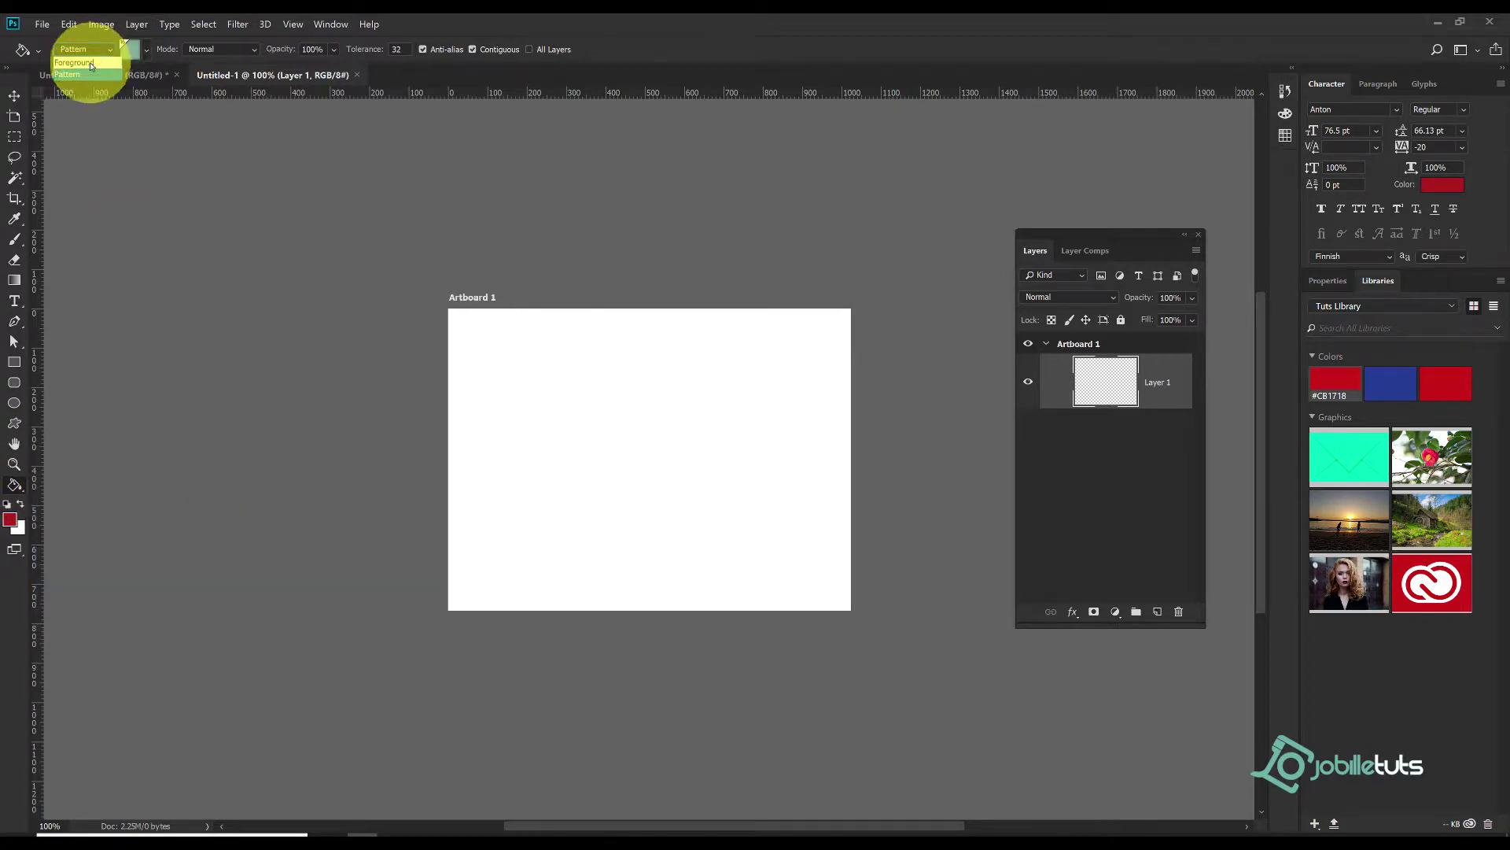
pyautogui.click(81, 76)
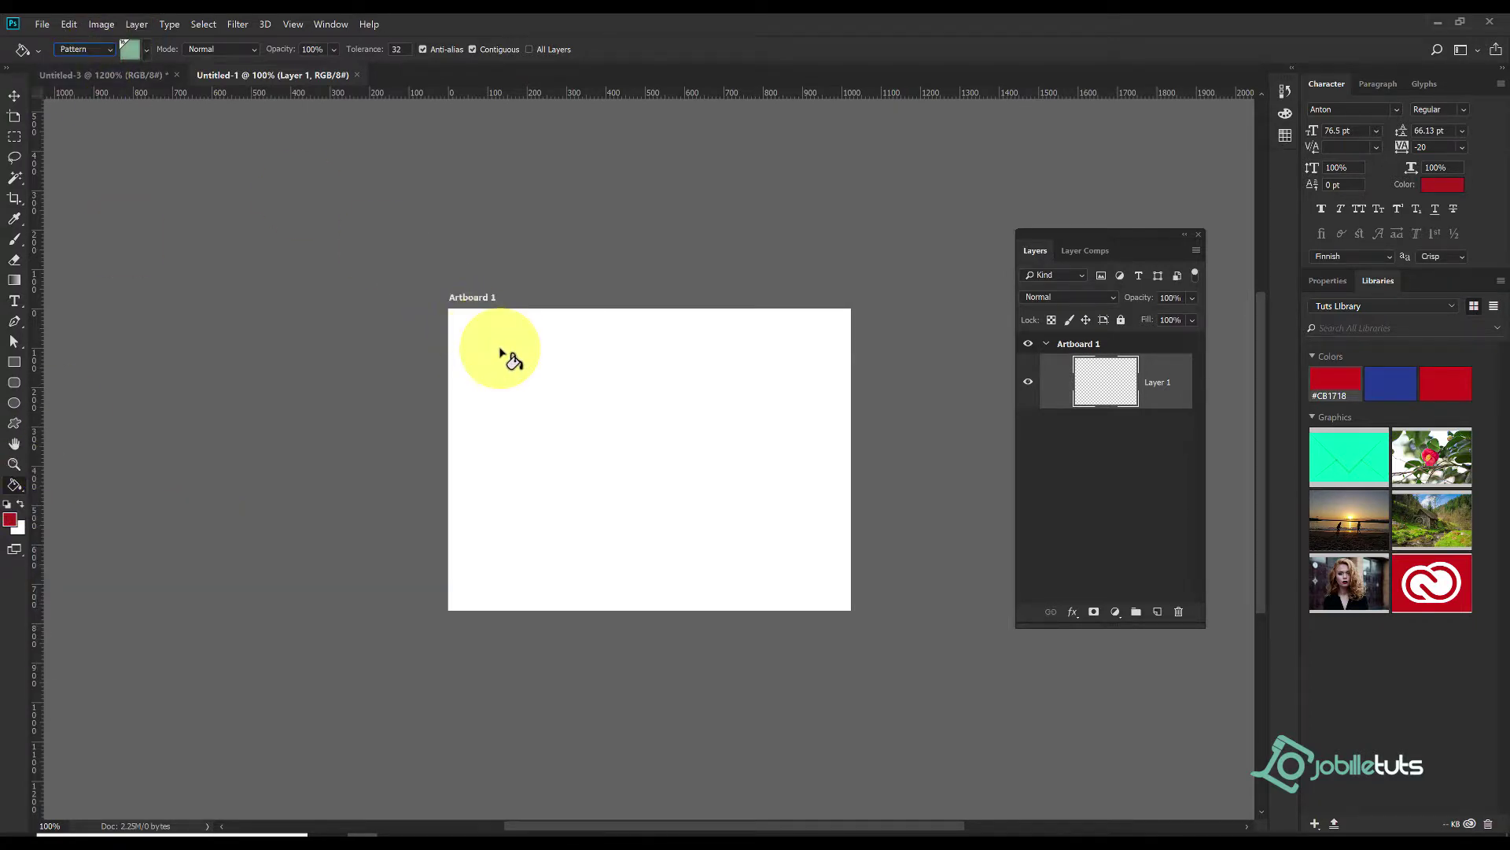
pyautogui.click(130, 49)
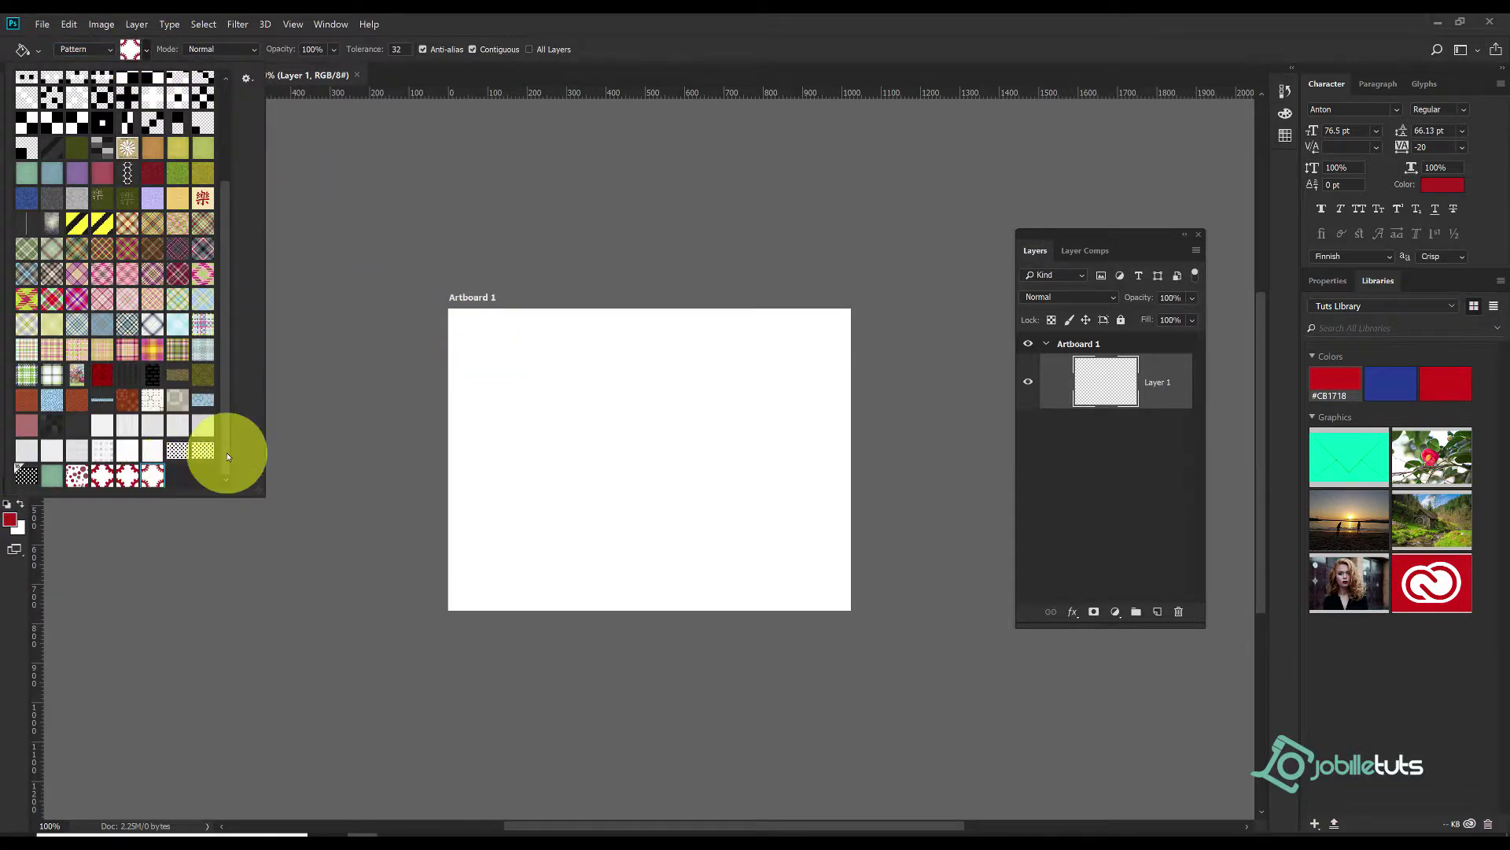
pyautogui.click(322, 476)
pyautogui.click(560, 448)
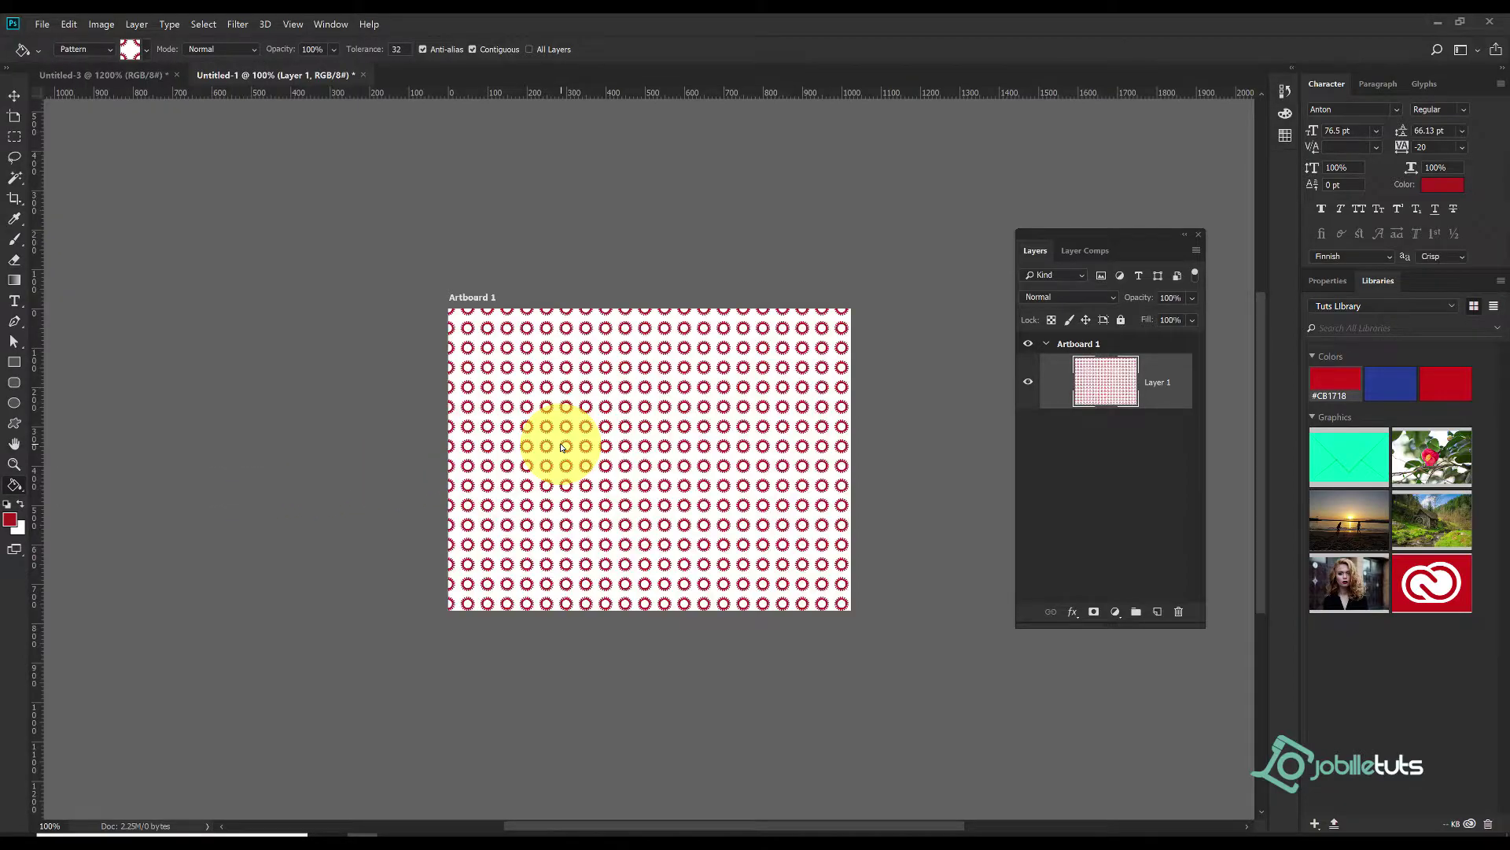
pyautogui.click(14, 95)
pyautogui.click(624, 414)
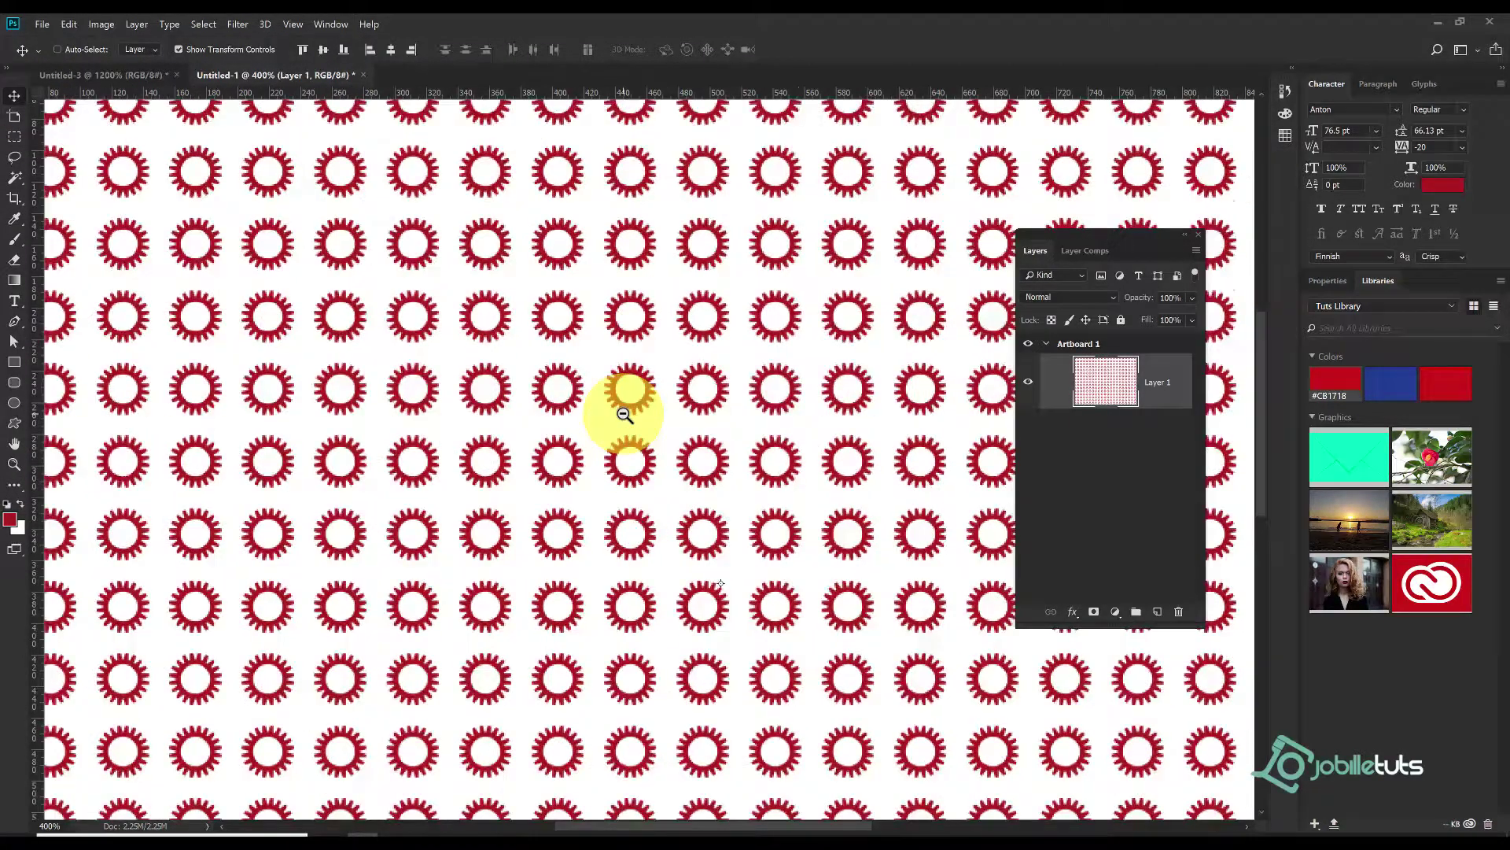
pyautogui.keyDown('alt'); pyautogui.click(623, 416); pyautogui.keyUp('alt')
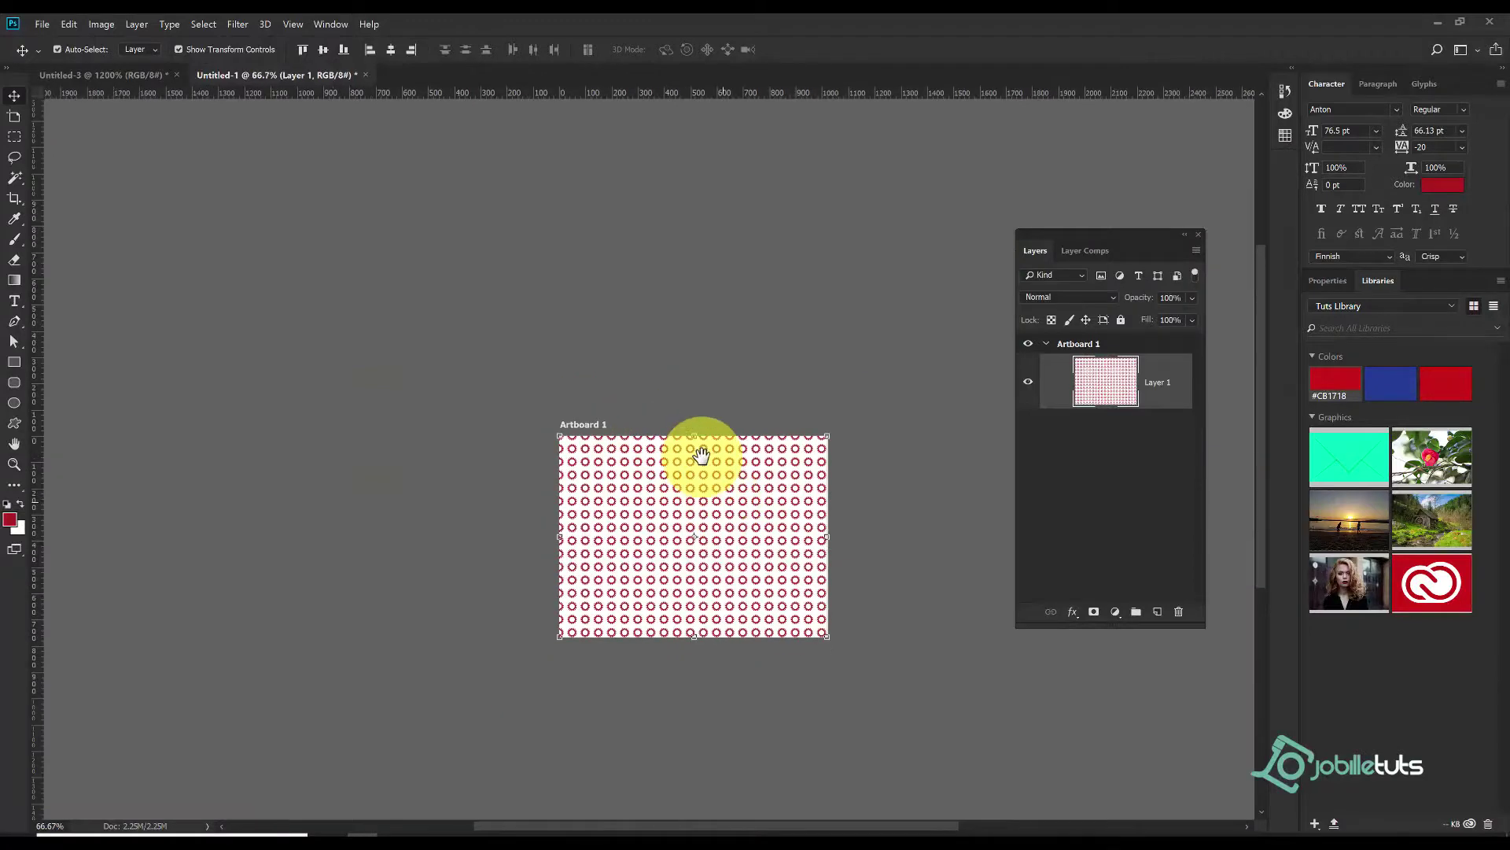
pyautogui.keyDown('alt'); pyautogui.click(692, 449); pyautogui.keyUp('alt')
# - Close the gear tile document Untitled-3 without saving
pyautogui.click(162, 81)
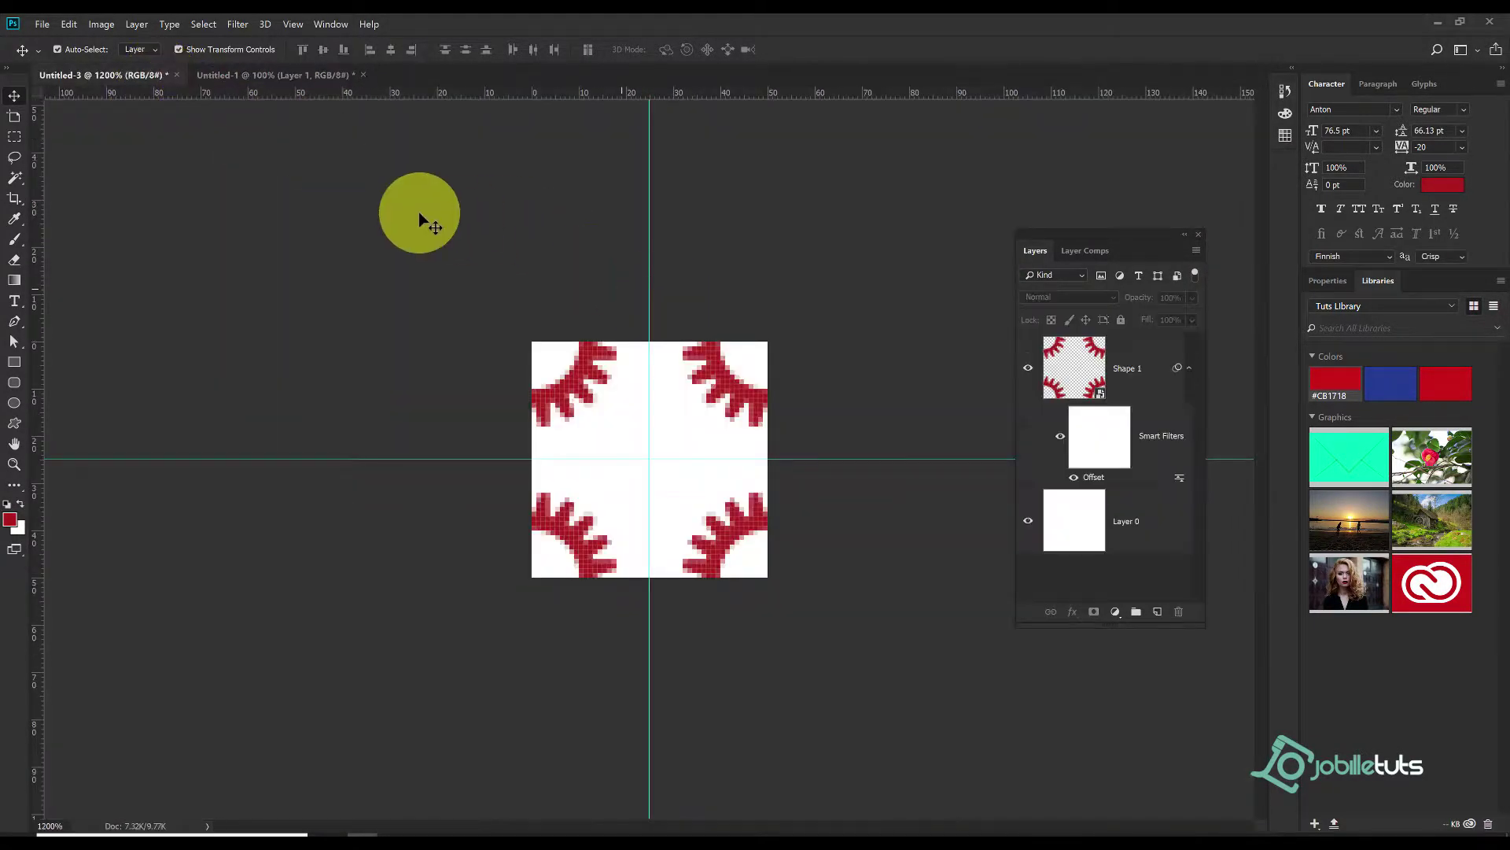
pyautogui.hotkey('ctrl', 'w')
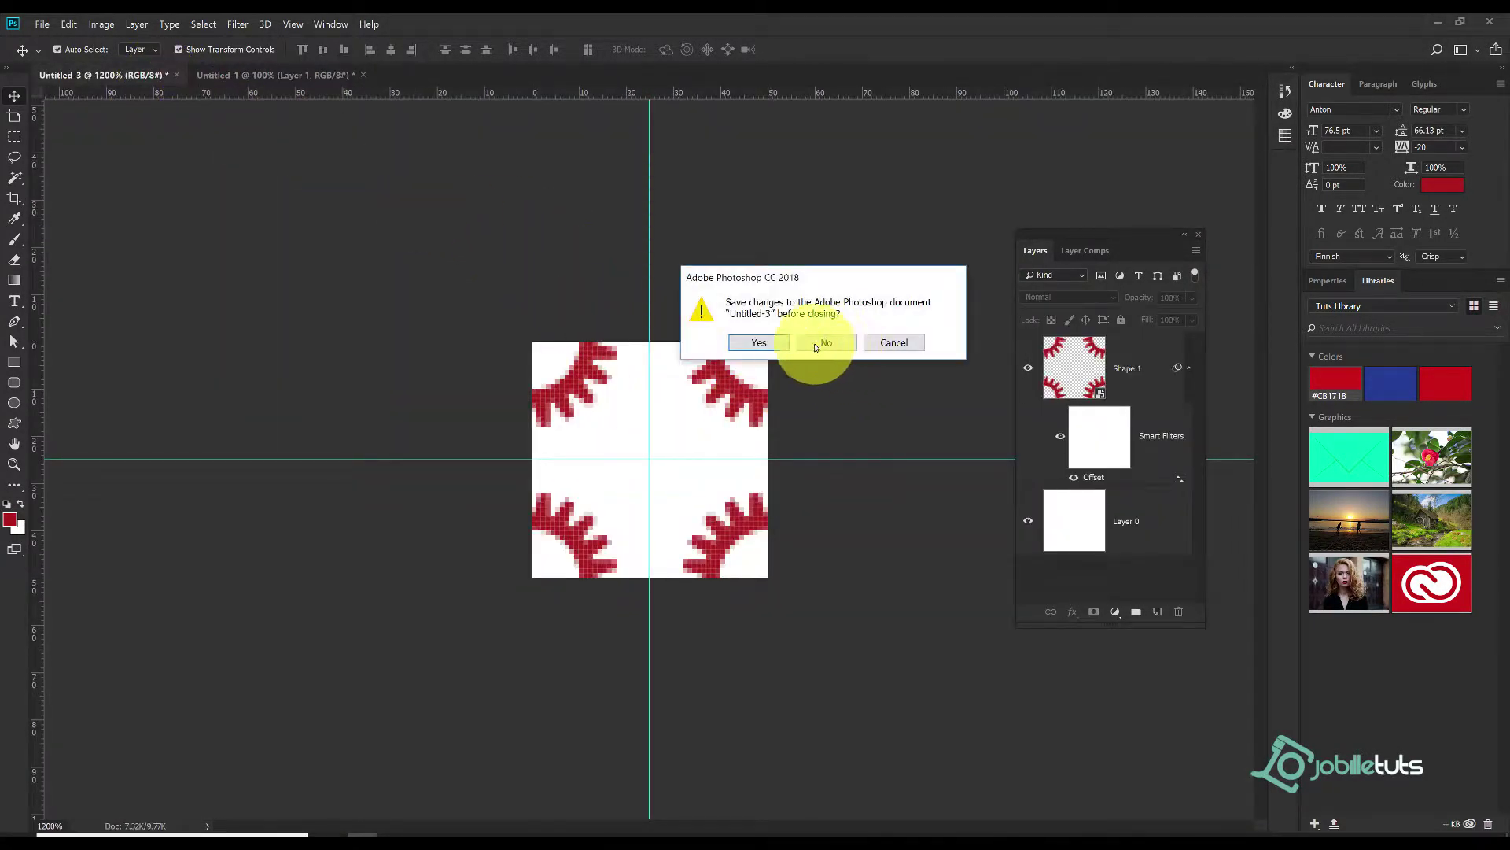
pyautogui.click(826, 342)
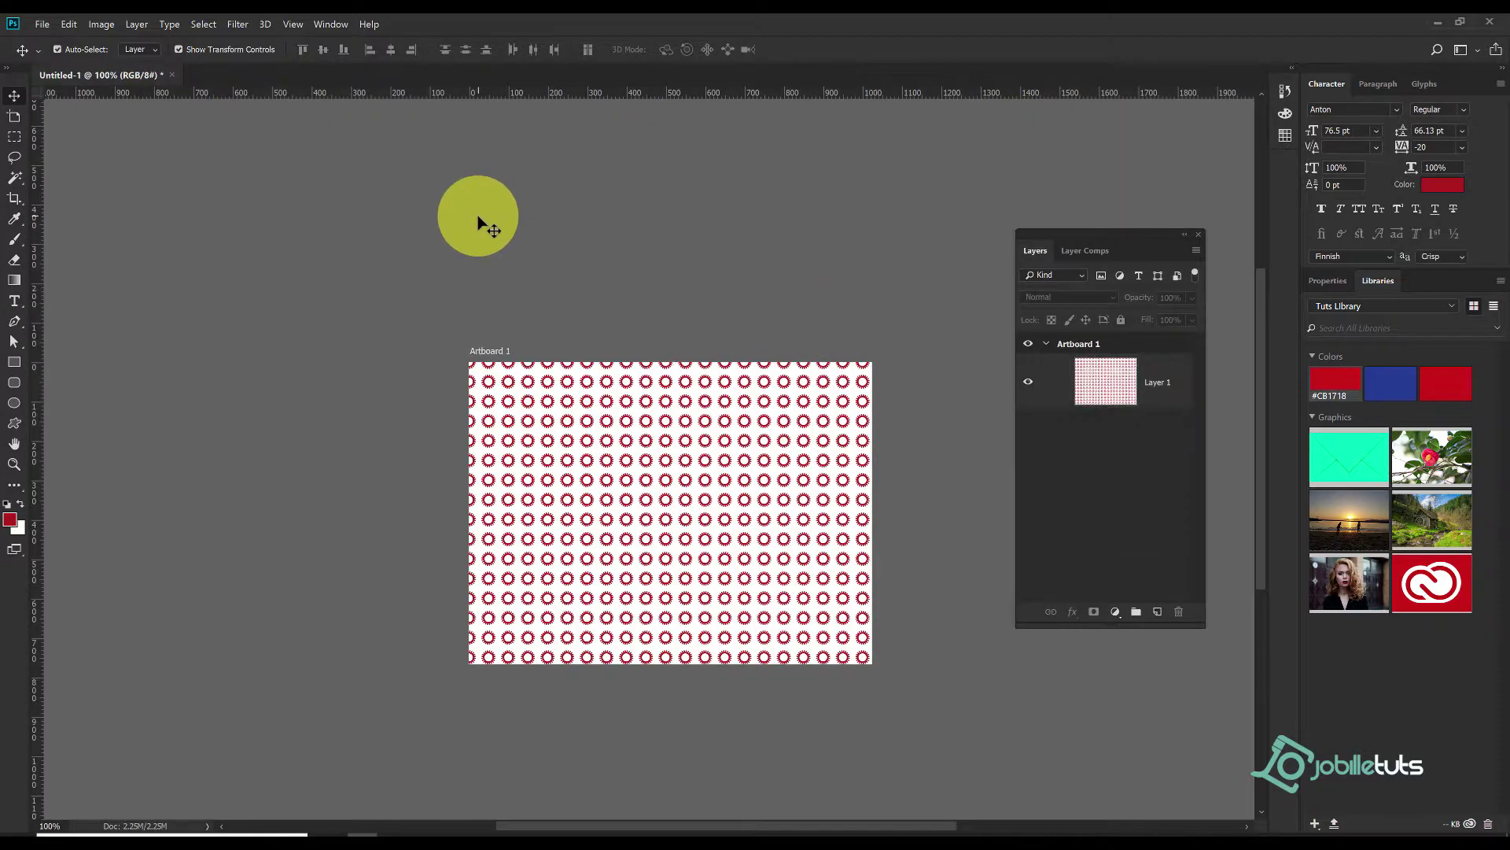
# - Create a new 4 × 4 px white document
pyautogui.hotkey('ctrl', 'n')
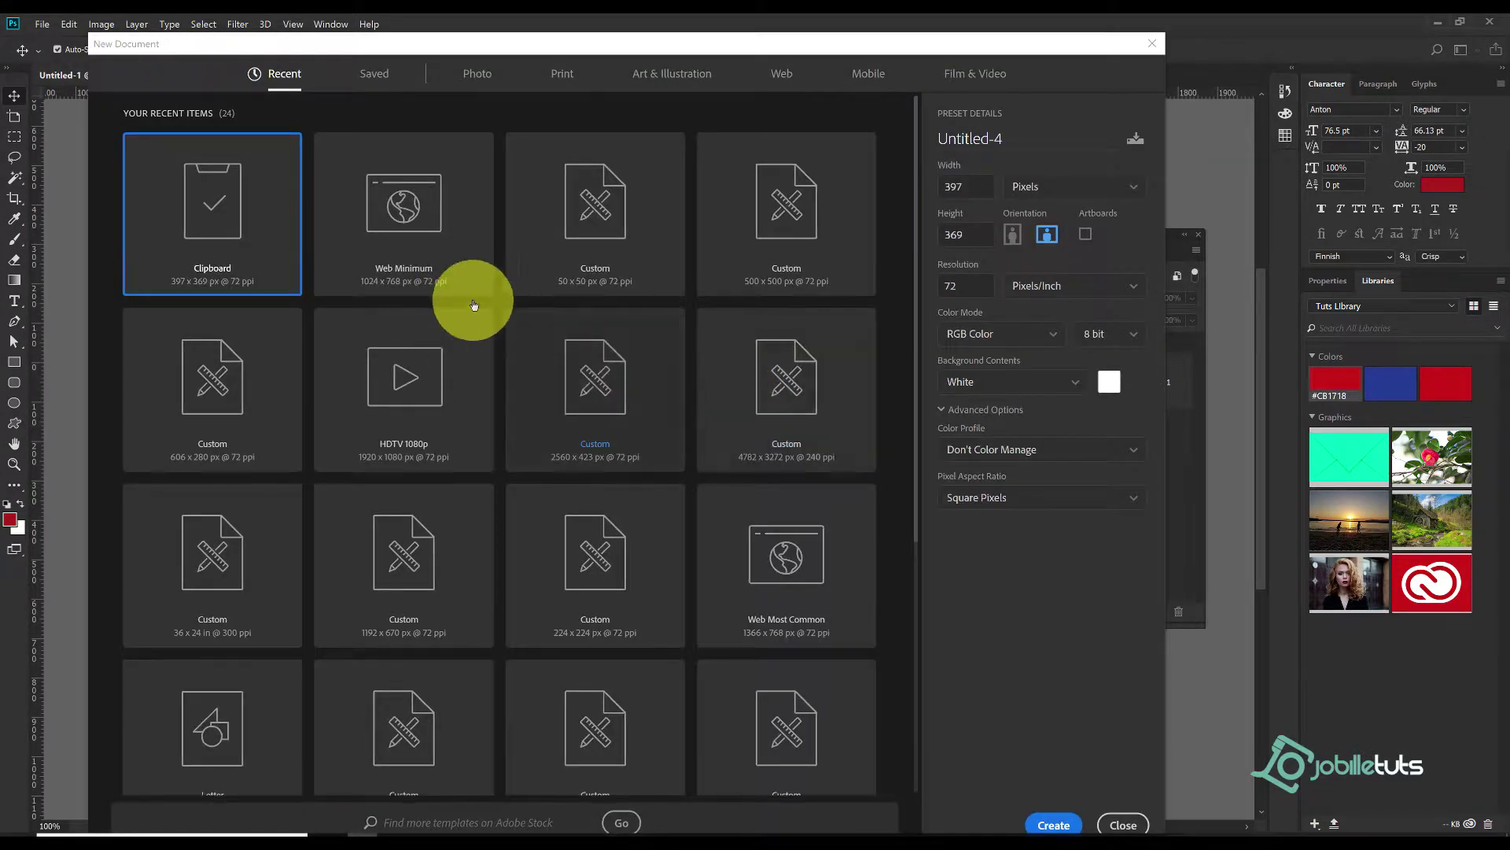
pyautogui.click(969, 188)
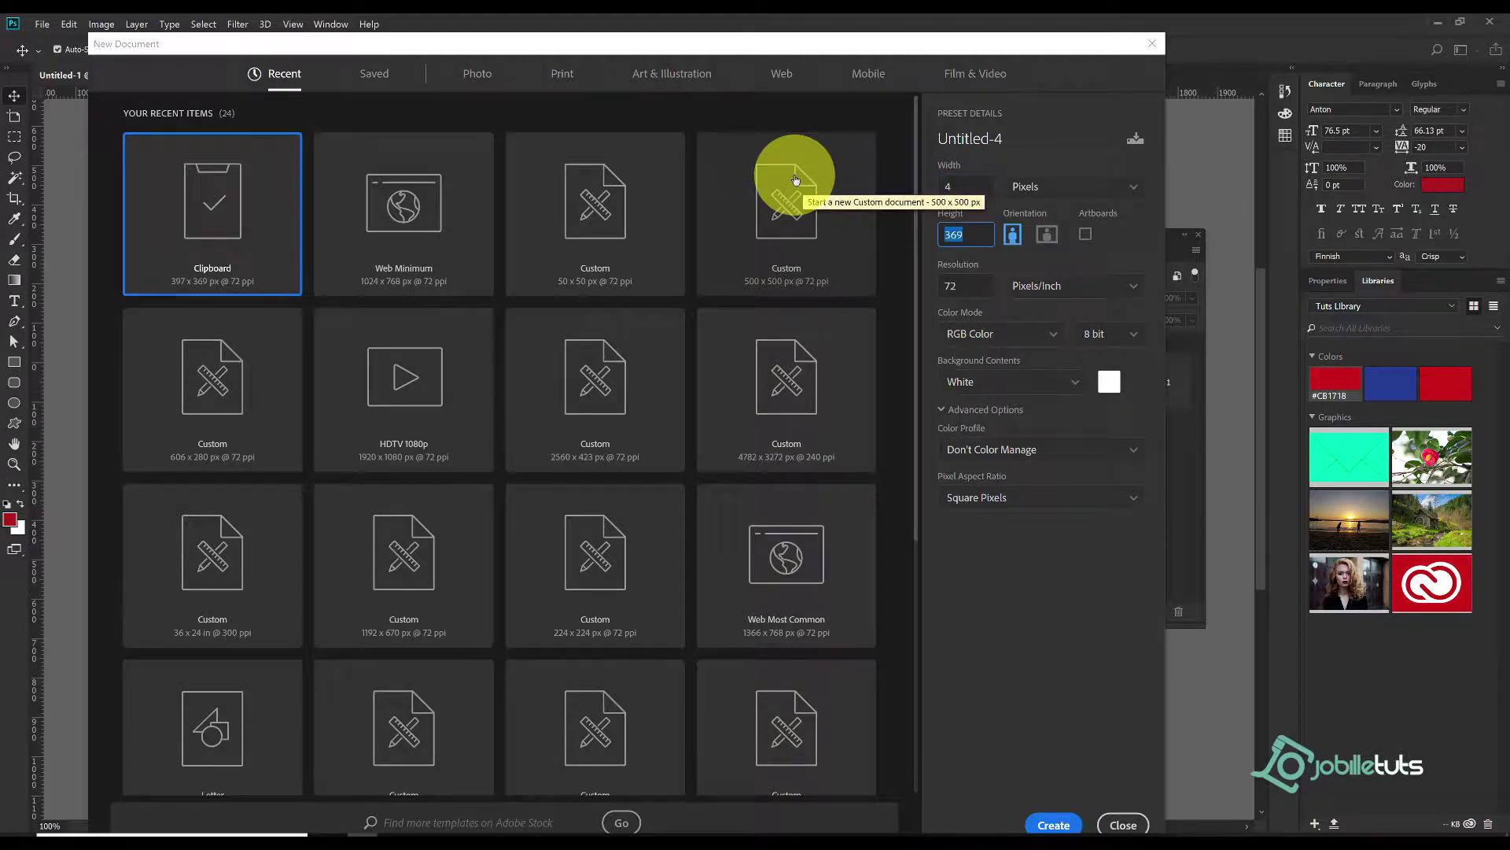
pyautogui.write('4')
pyautogui.click(1045, 814)
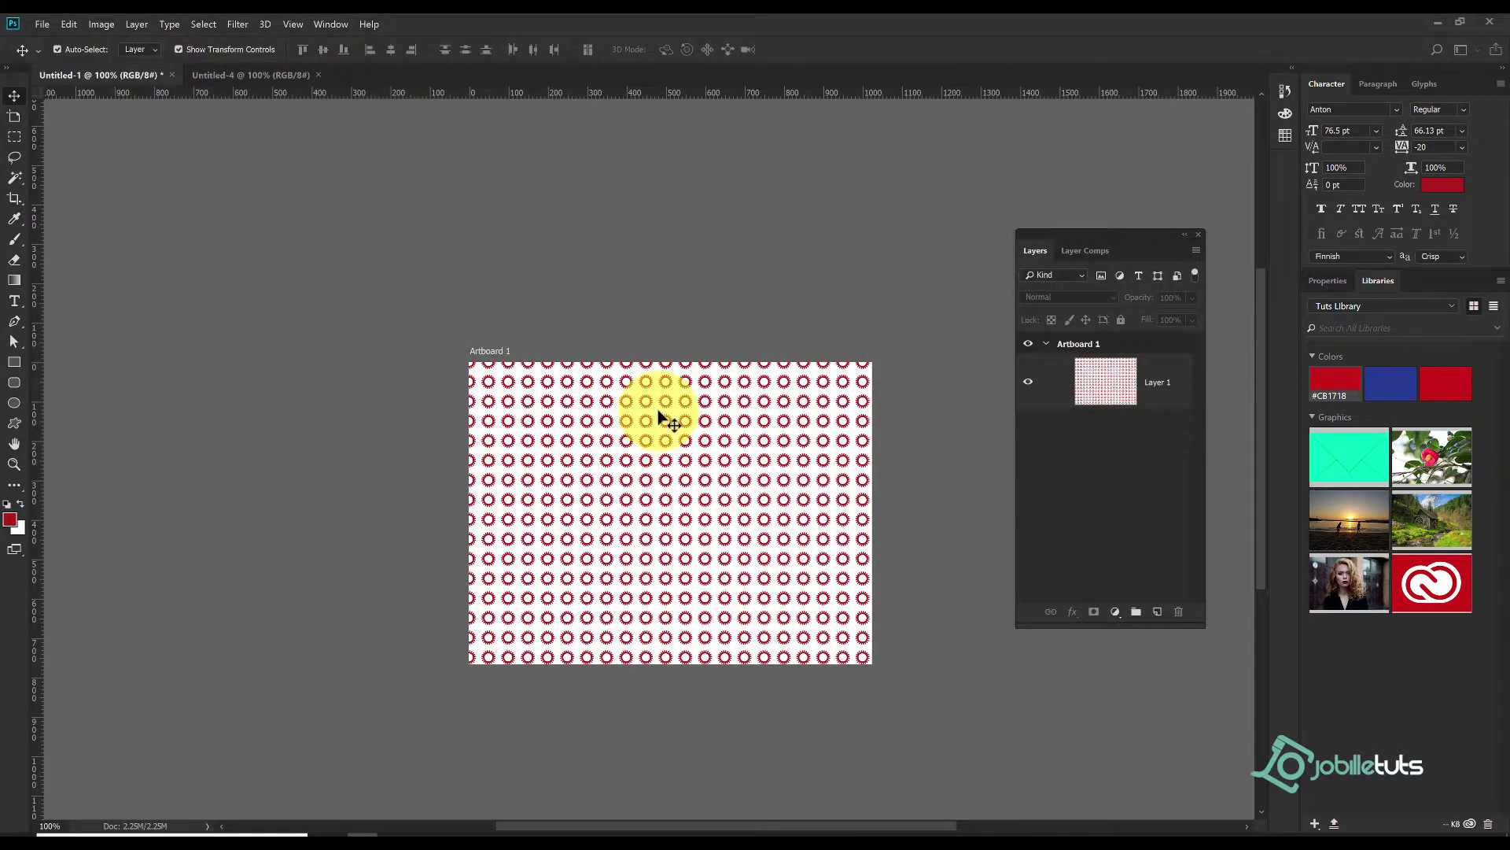
# - Draw a one-pixel square at the top-right corner and fill it black
pyautogui.moveTo(645, 460); pyautogui.dragTo(725, 527)
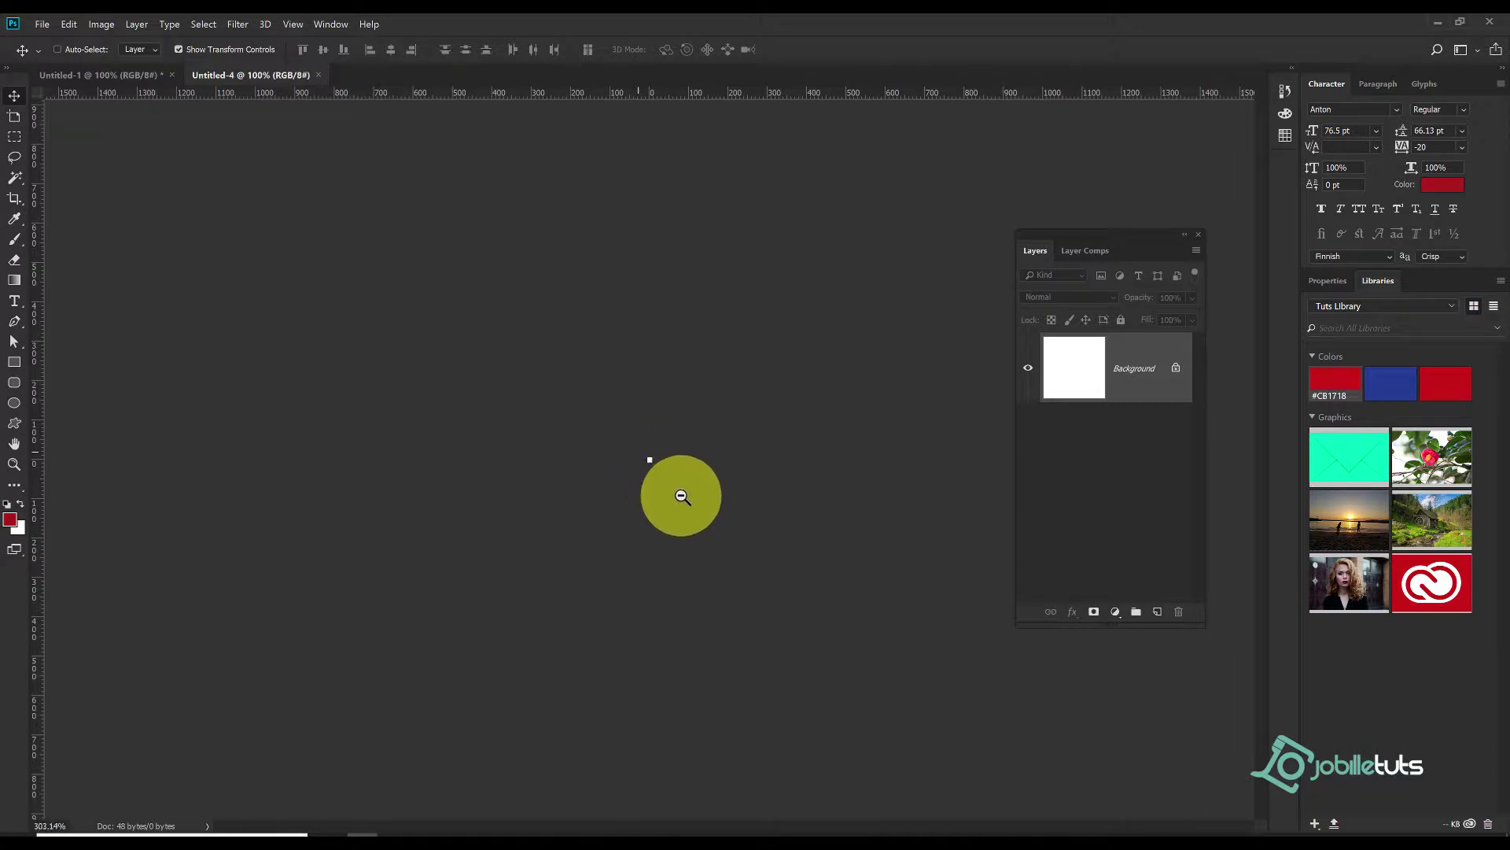
pyautogui.click(19, 360)
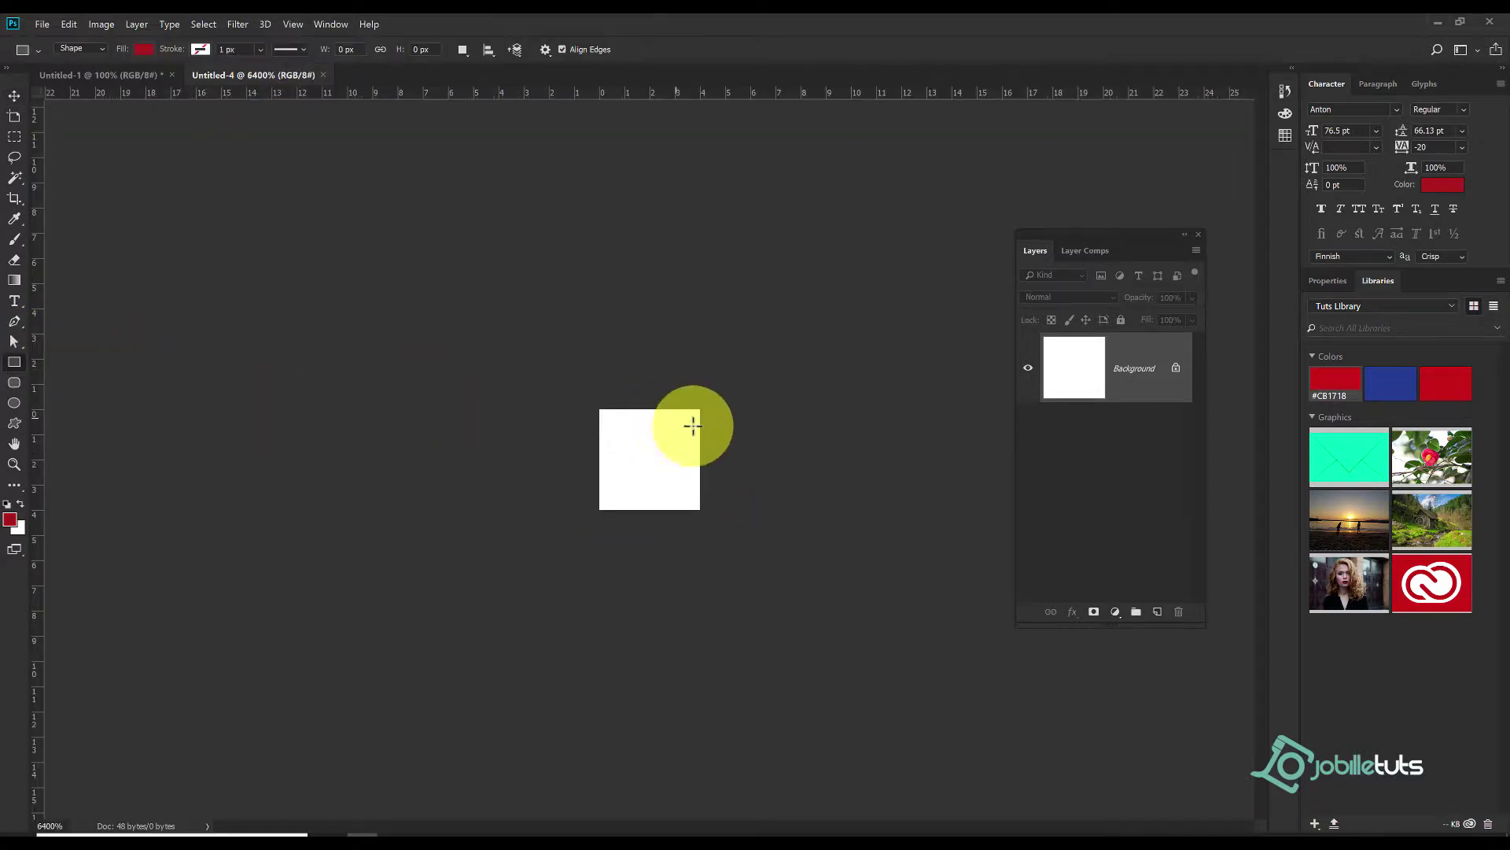
pyautogui.moveTo(700, 408); pyautogui.dragTo(674, 432)
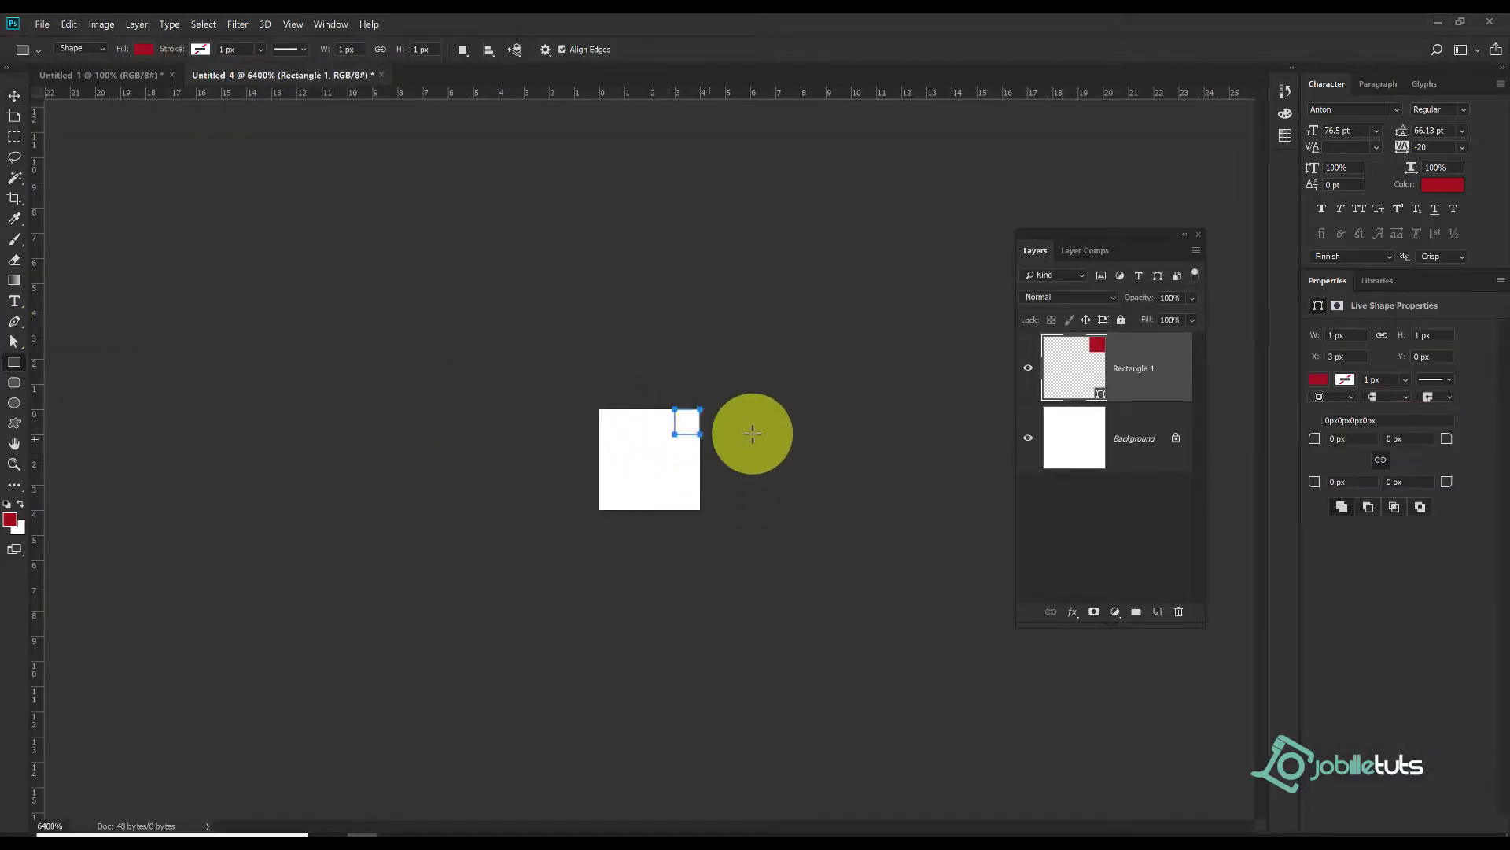
pyautogui.doubleClick(1054, 368)
pyautogui.moveTo(1012, 340); pyautogui.dragTo(876, 394)
pyautogui.click(1242, 167)
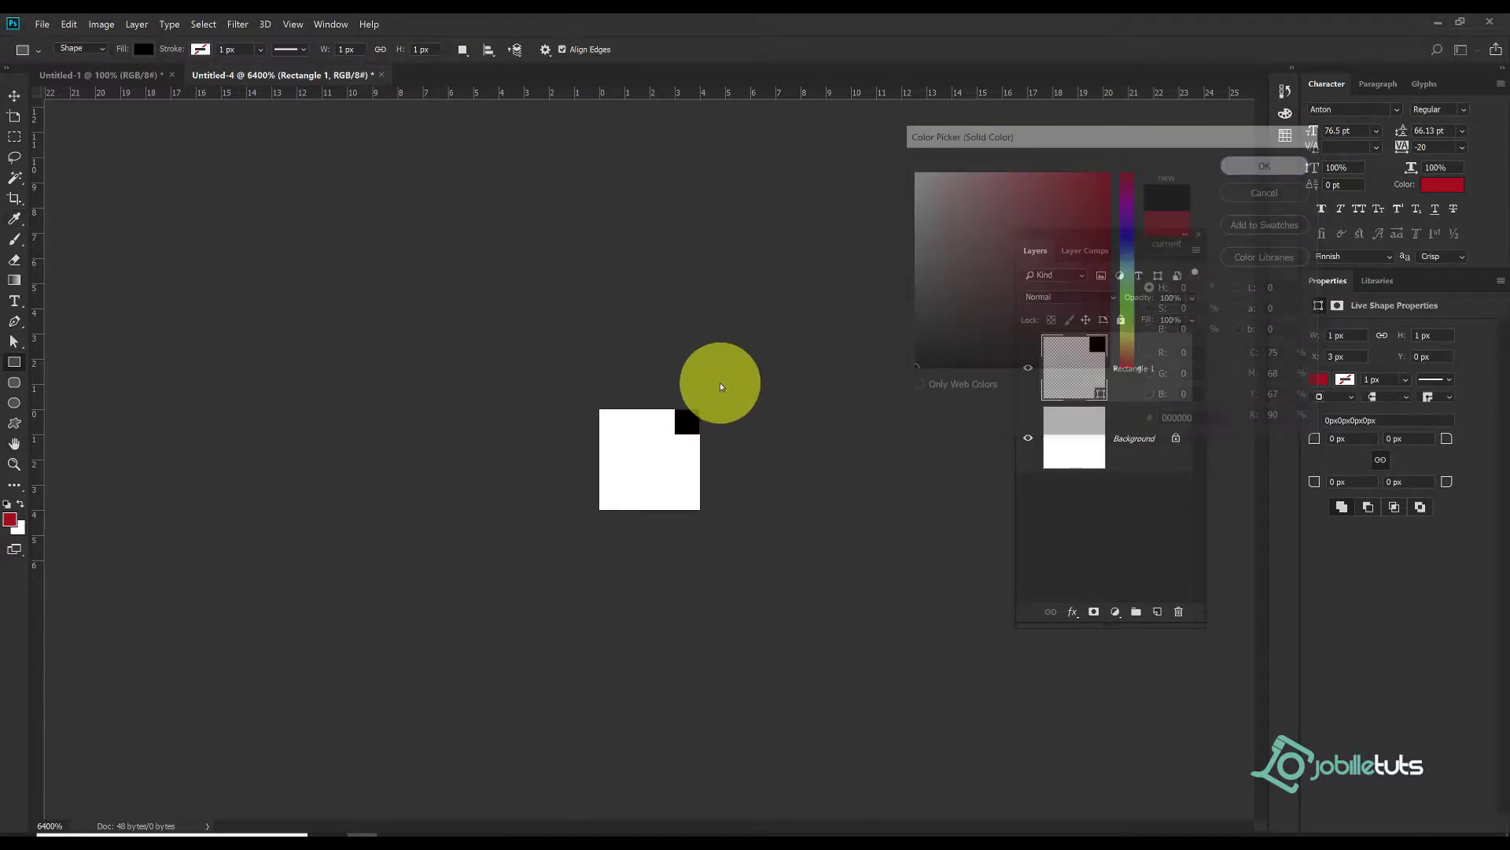
# - Alt-drag copies of the square down-left to form a four-square diagonal
pyautogui.press('v')
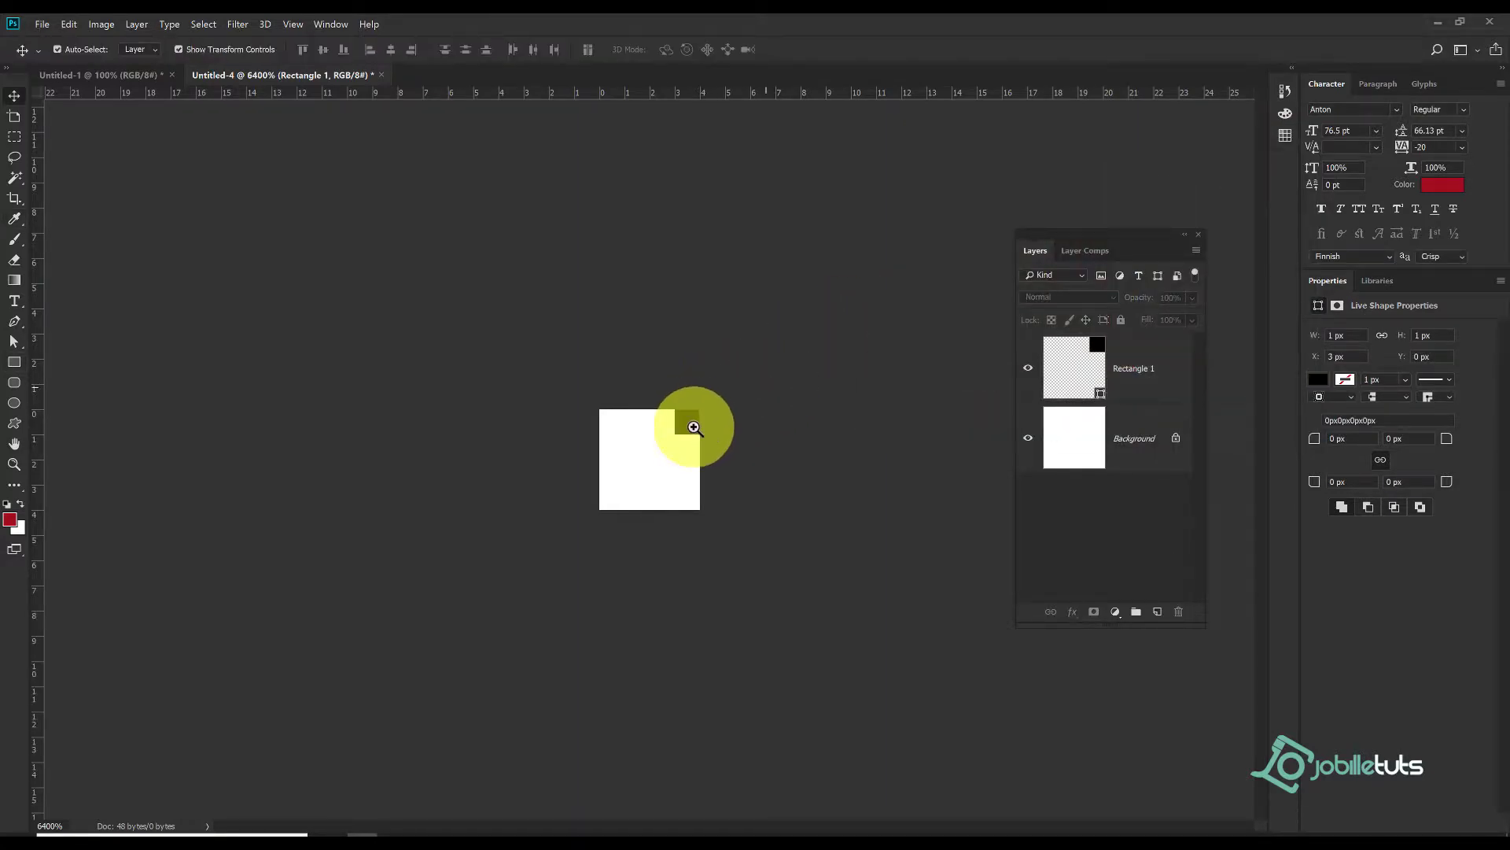
pyautogui.hotkey('ctrl', '+')
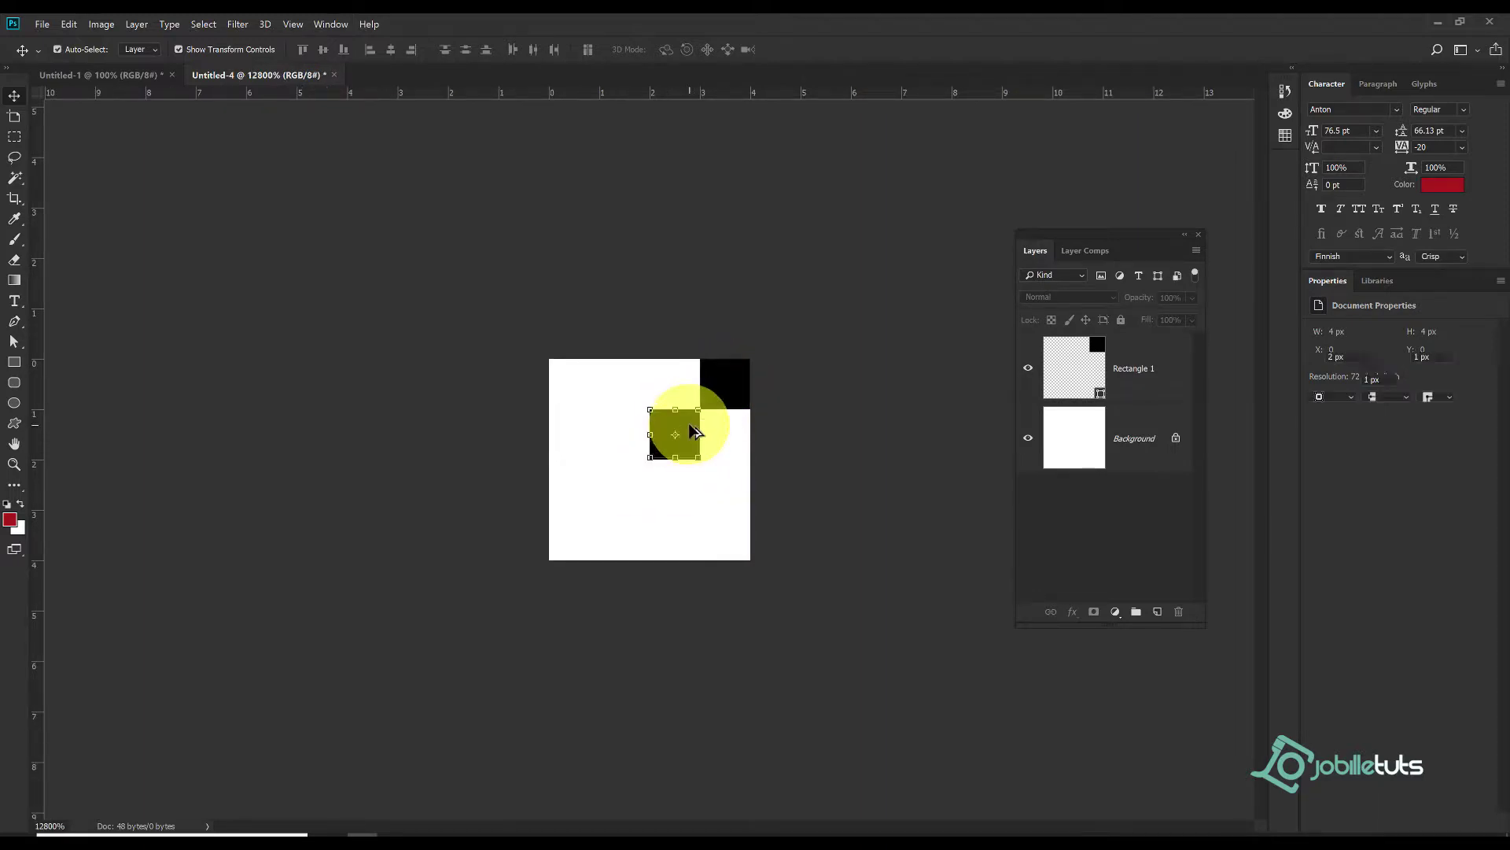
pyautogui.moveTo(672, 444)
pyautogui.mouseDown()
pyautogui.moveTo(683, 434)
pyautogui.moveTo(622, 480)
pyautogui.moveTo(600, 522)
pyautogui.mouseUp()
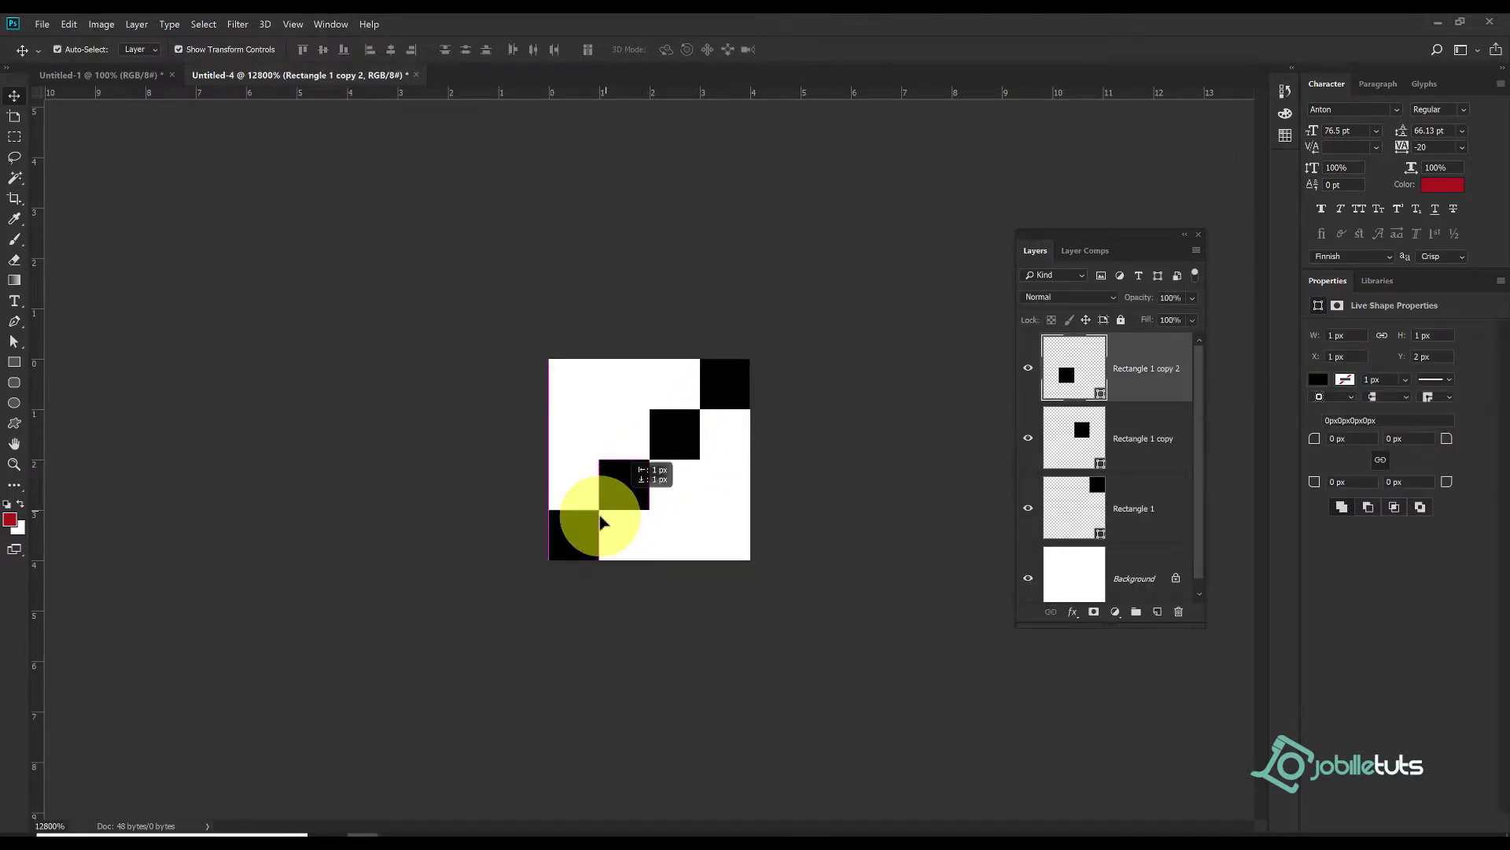
pyautogui.click(725, 397)
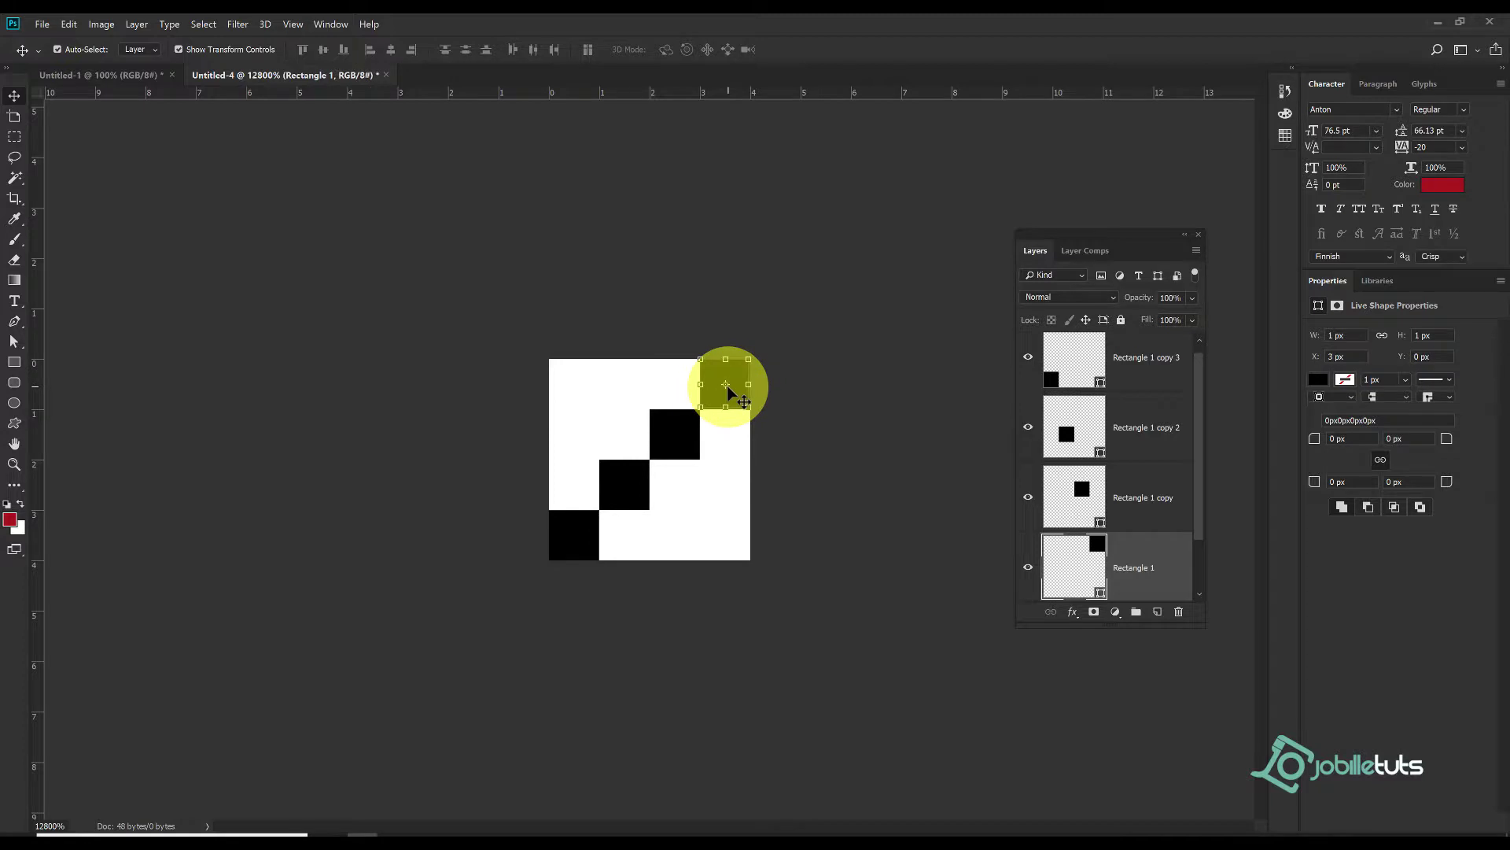
pyautogui.hotkey('ctrl', 't')
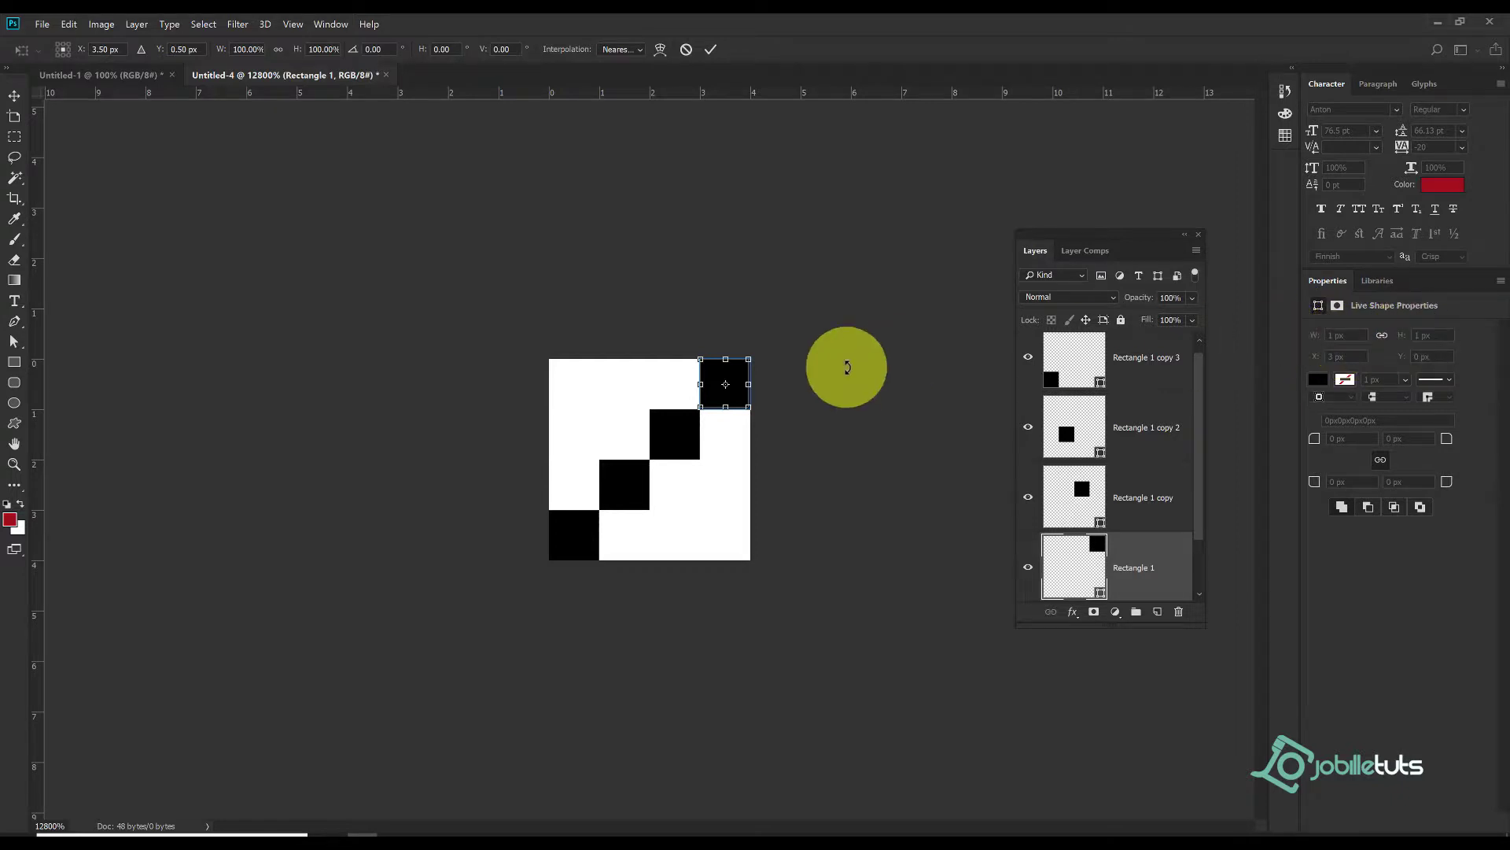
pyautogui.press('Return')
pyautogui.click(816, 363)
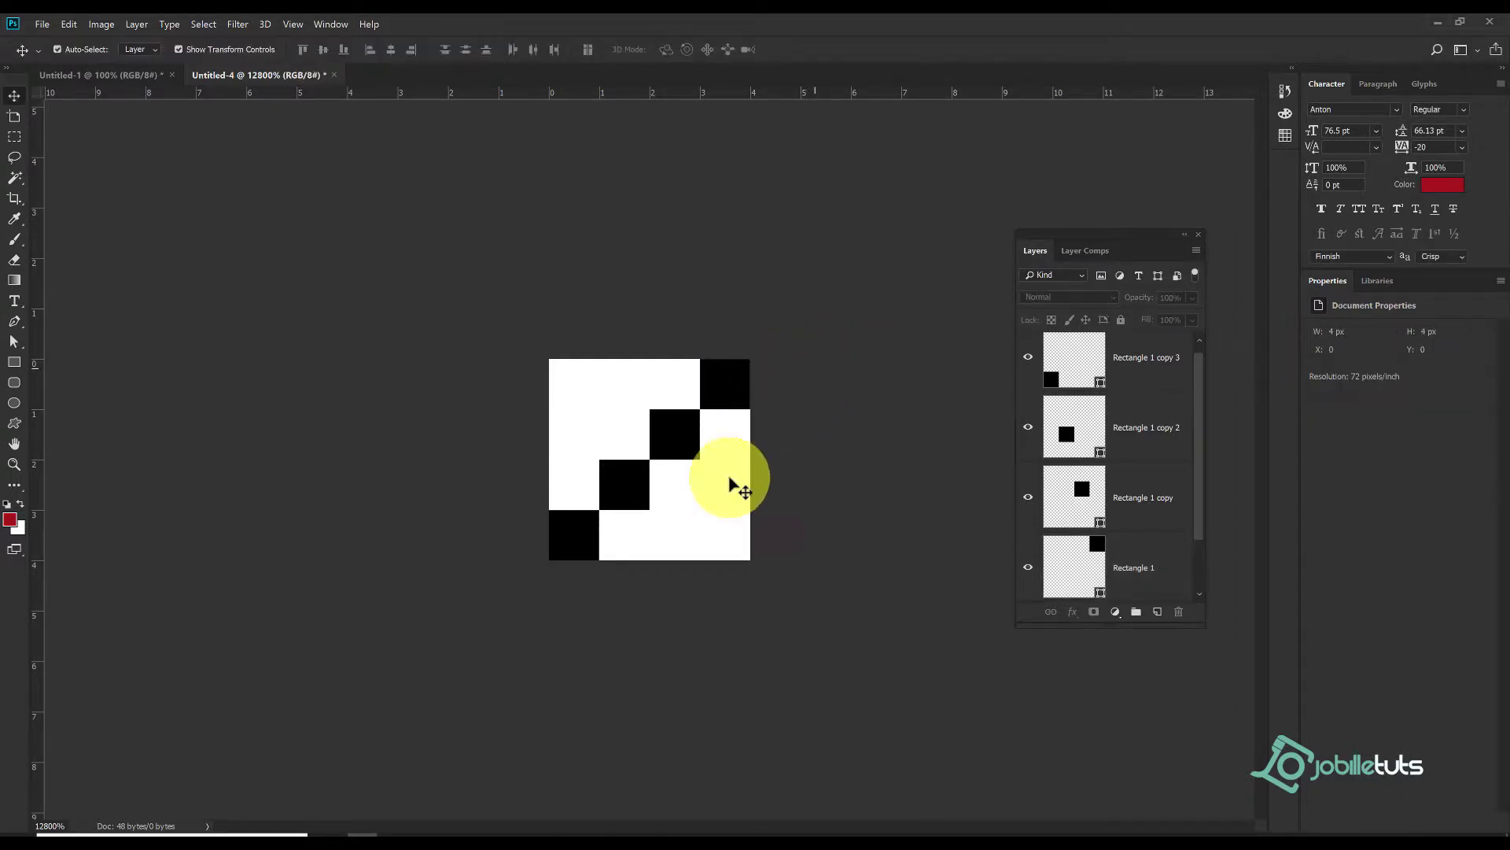
pyautogui.click(681, 448)
pyautogui.scroll(-1, 1117, 504)
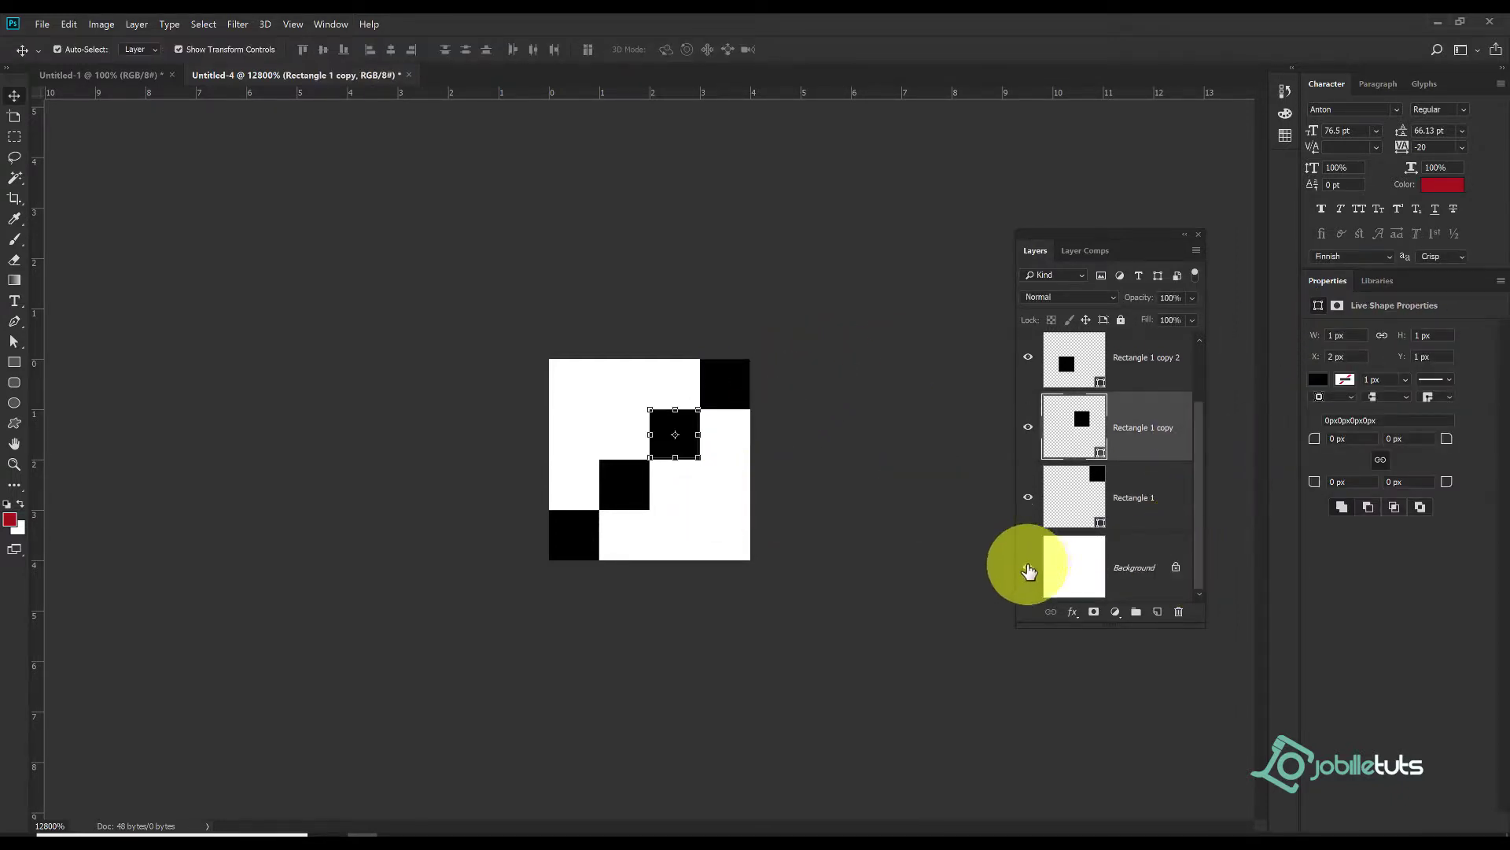
# - Hide the Background, select all, and define the tile as the pattern 'diagonal lines'
pyautogui.click(1028, 567)
pyautogui.click(937, 495)
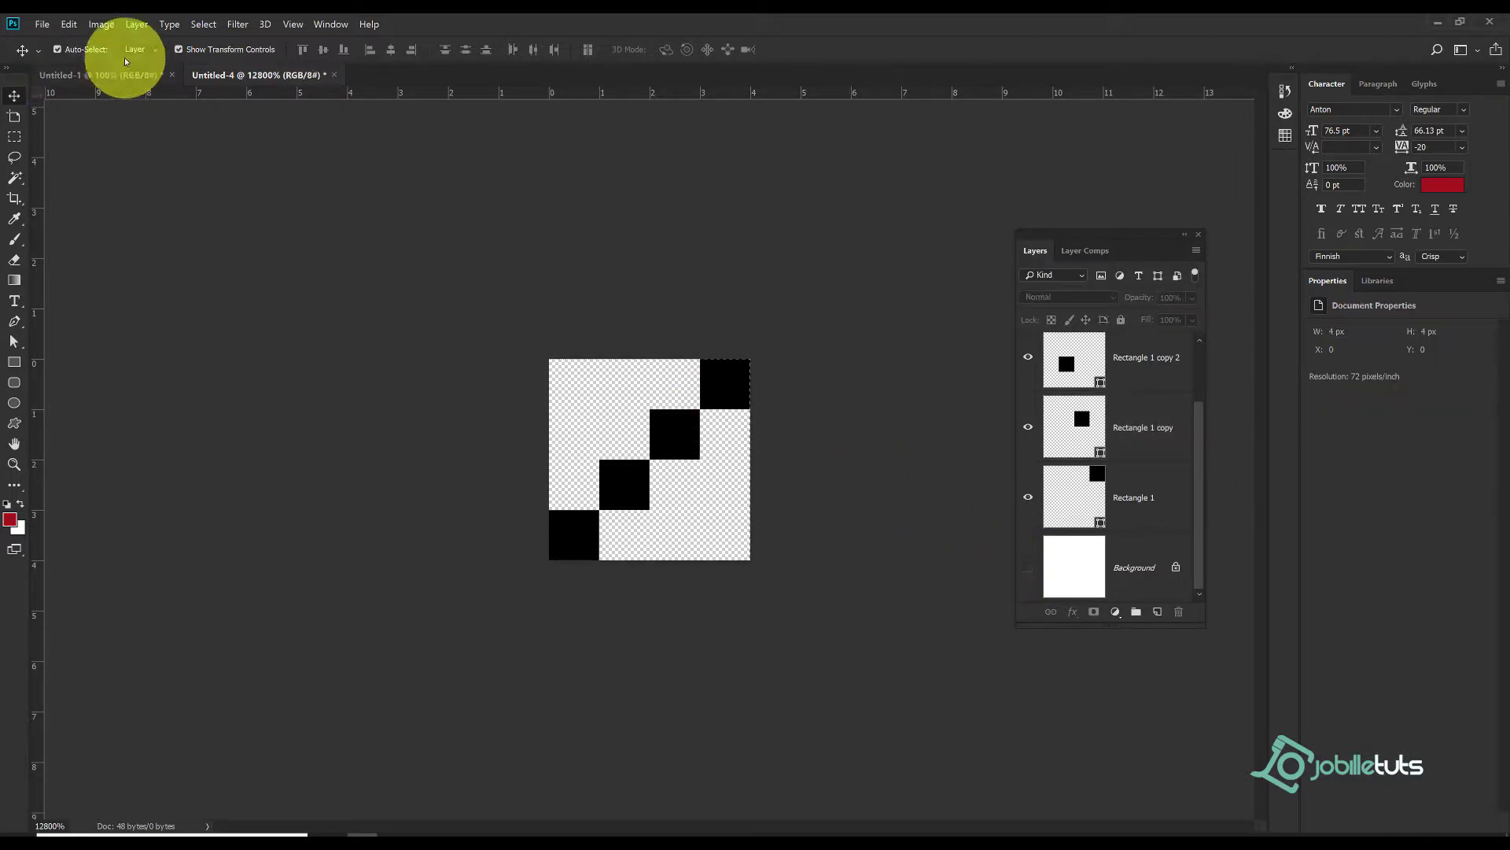
pyautogui.click(203, 24)
pyautogui.click(206, 41)
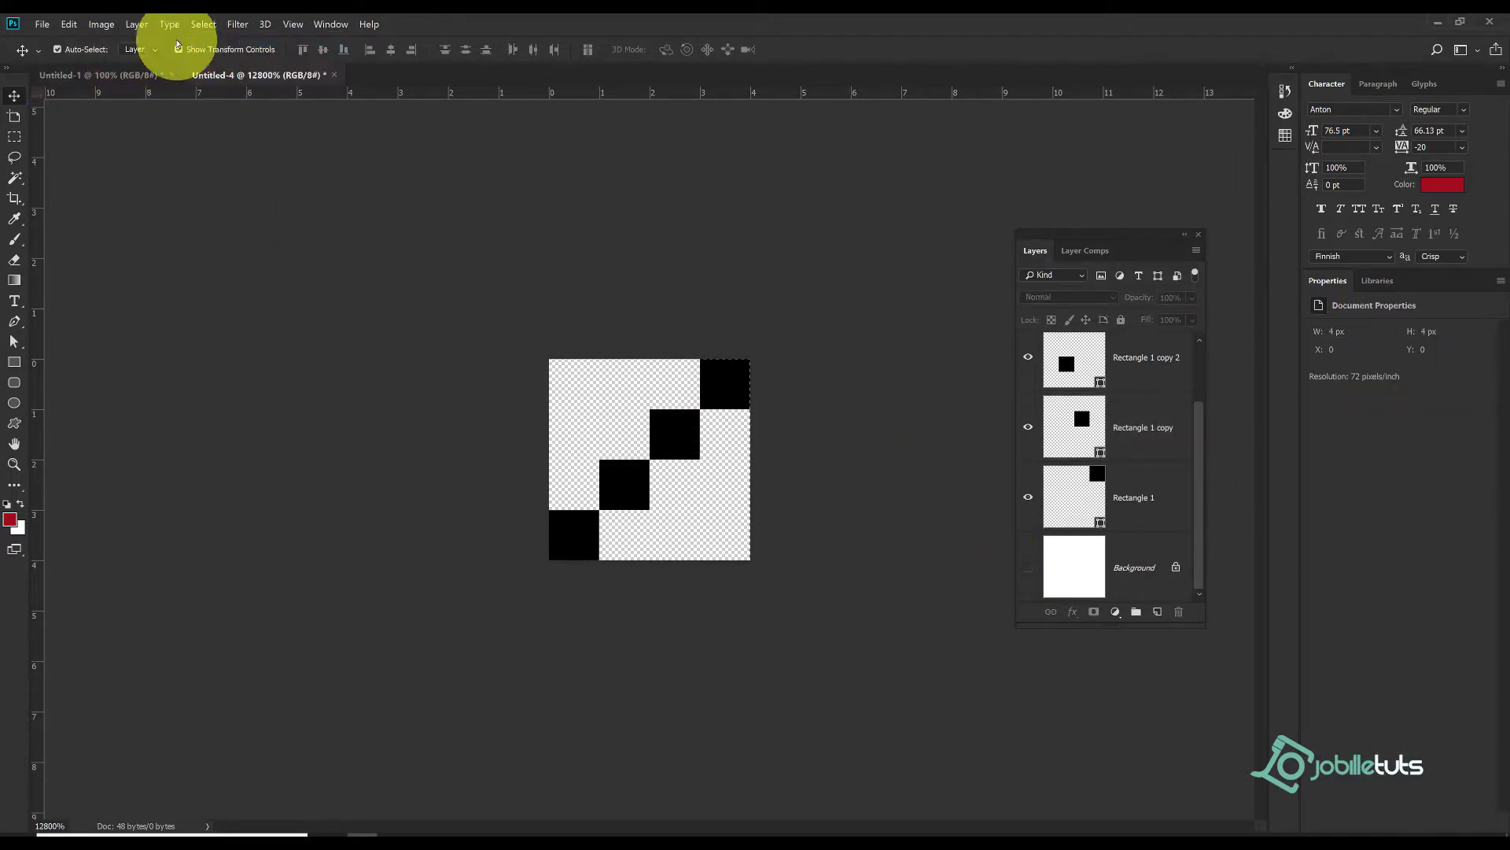
pyautogui.click(69, 24)
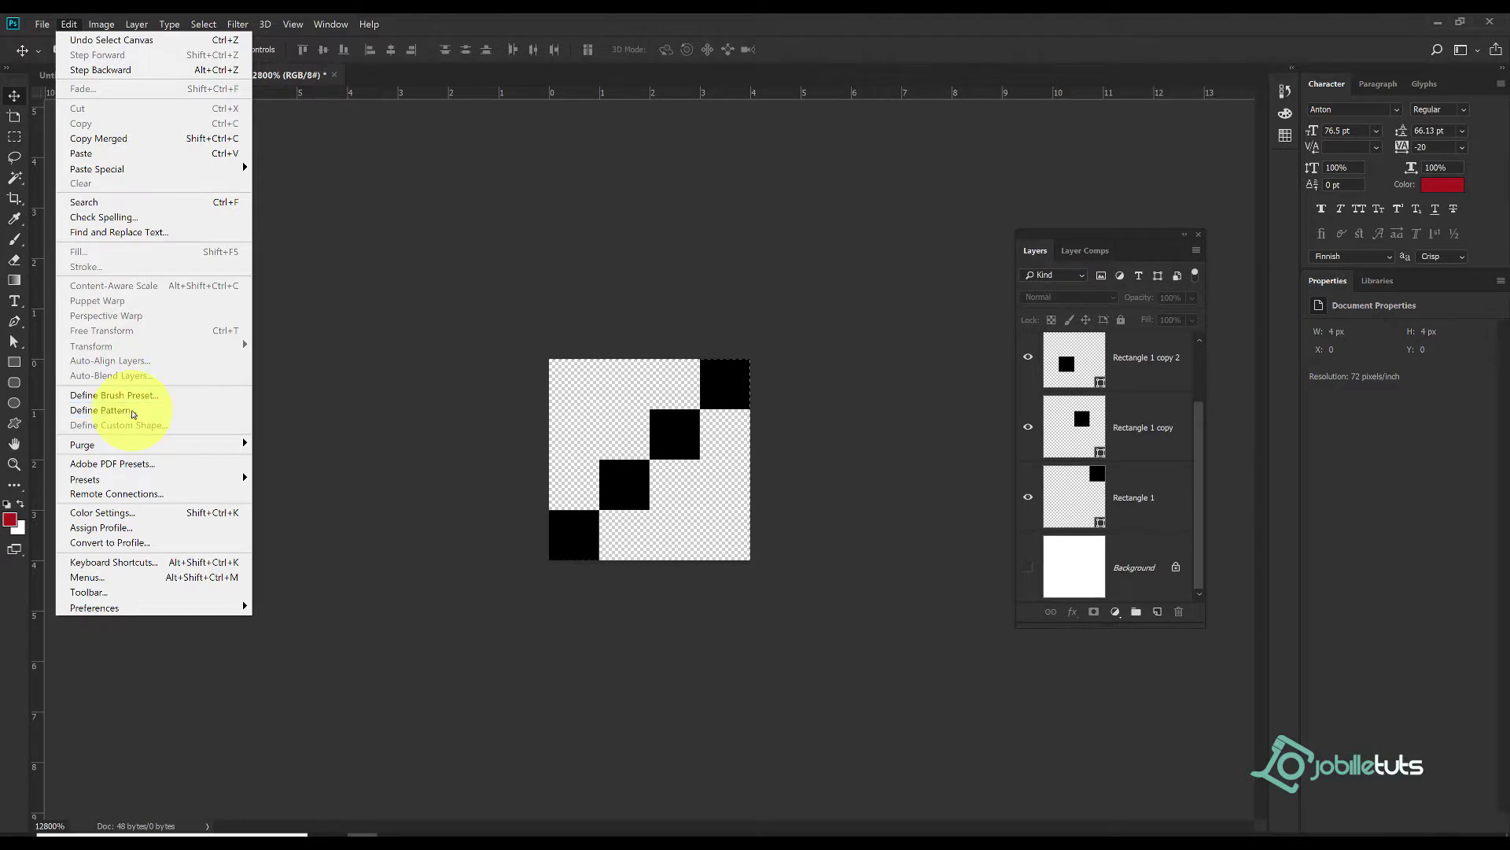
pyautogui.click(100, 409)
pyautogui.write('diagonal lines')
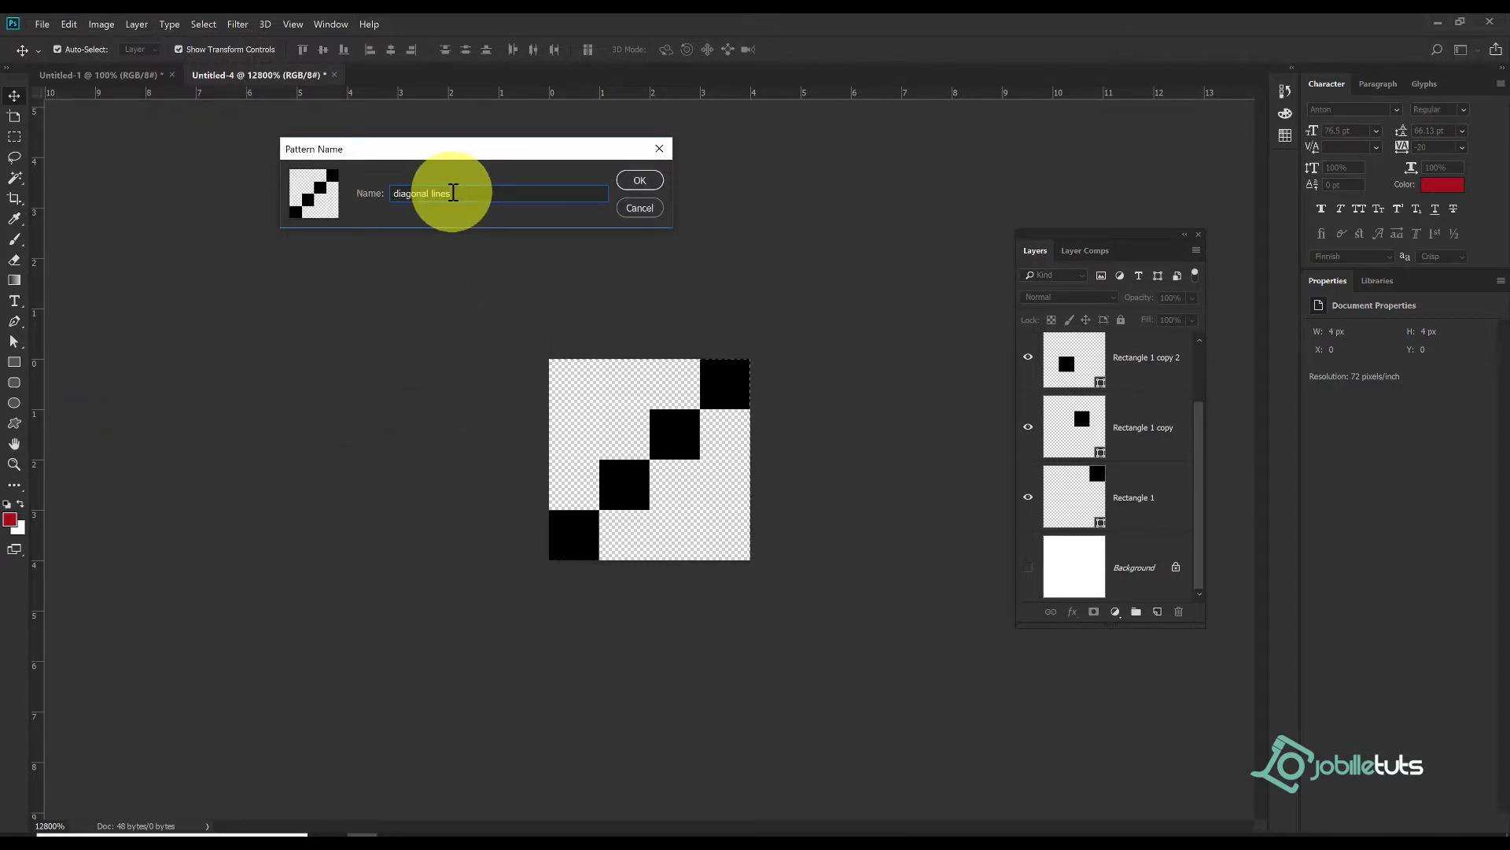
pyautogui.press('Return')
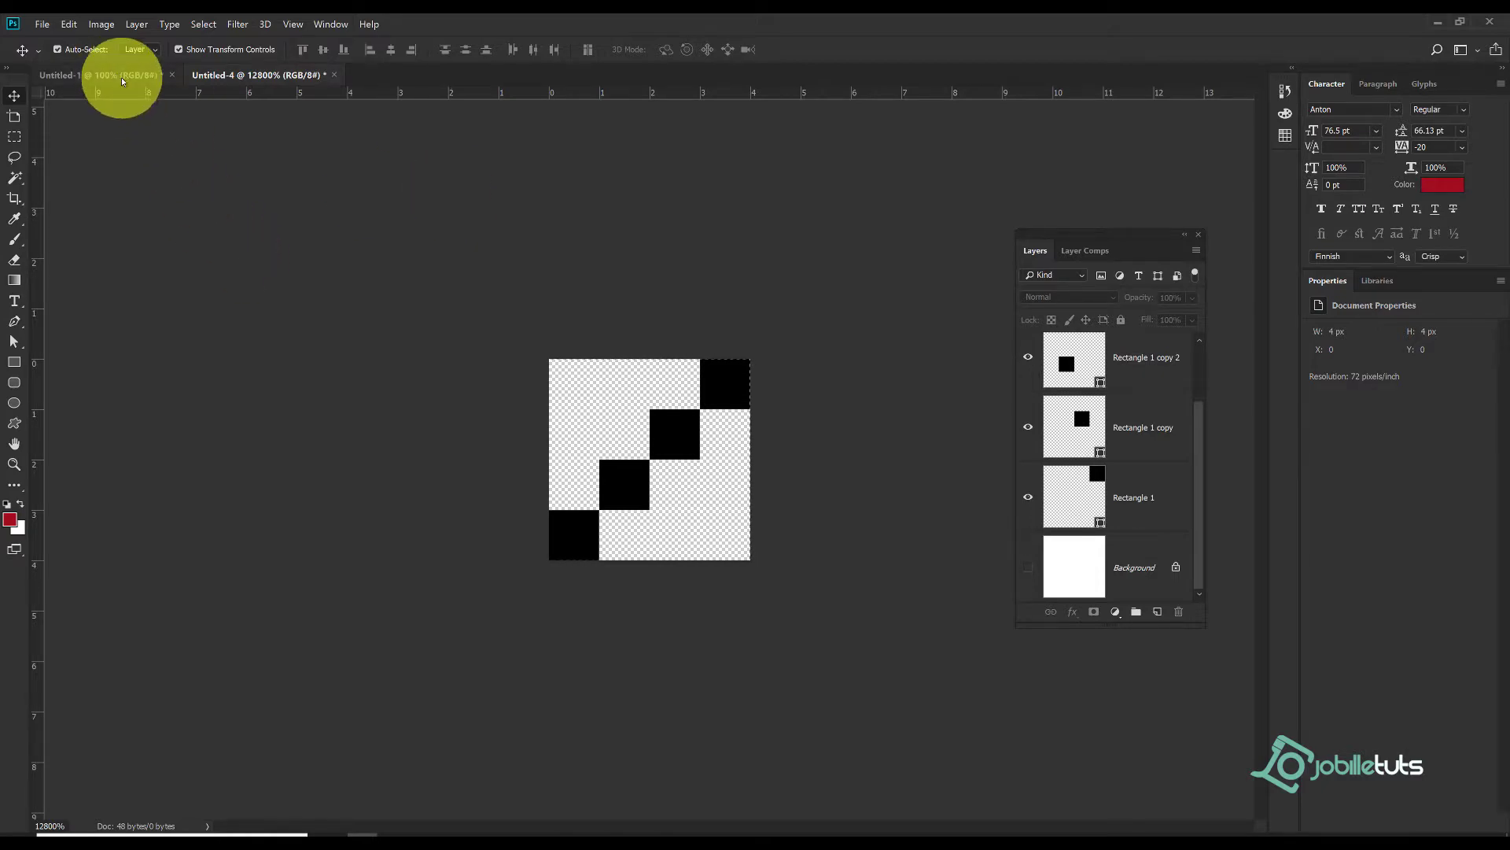
pyautogui.click(122, 77)
# - Add a new empty Layer 2 and hide Layer 1's red gear pattern
pyautogui.click(1156, 613)
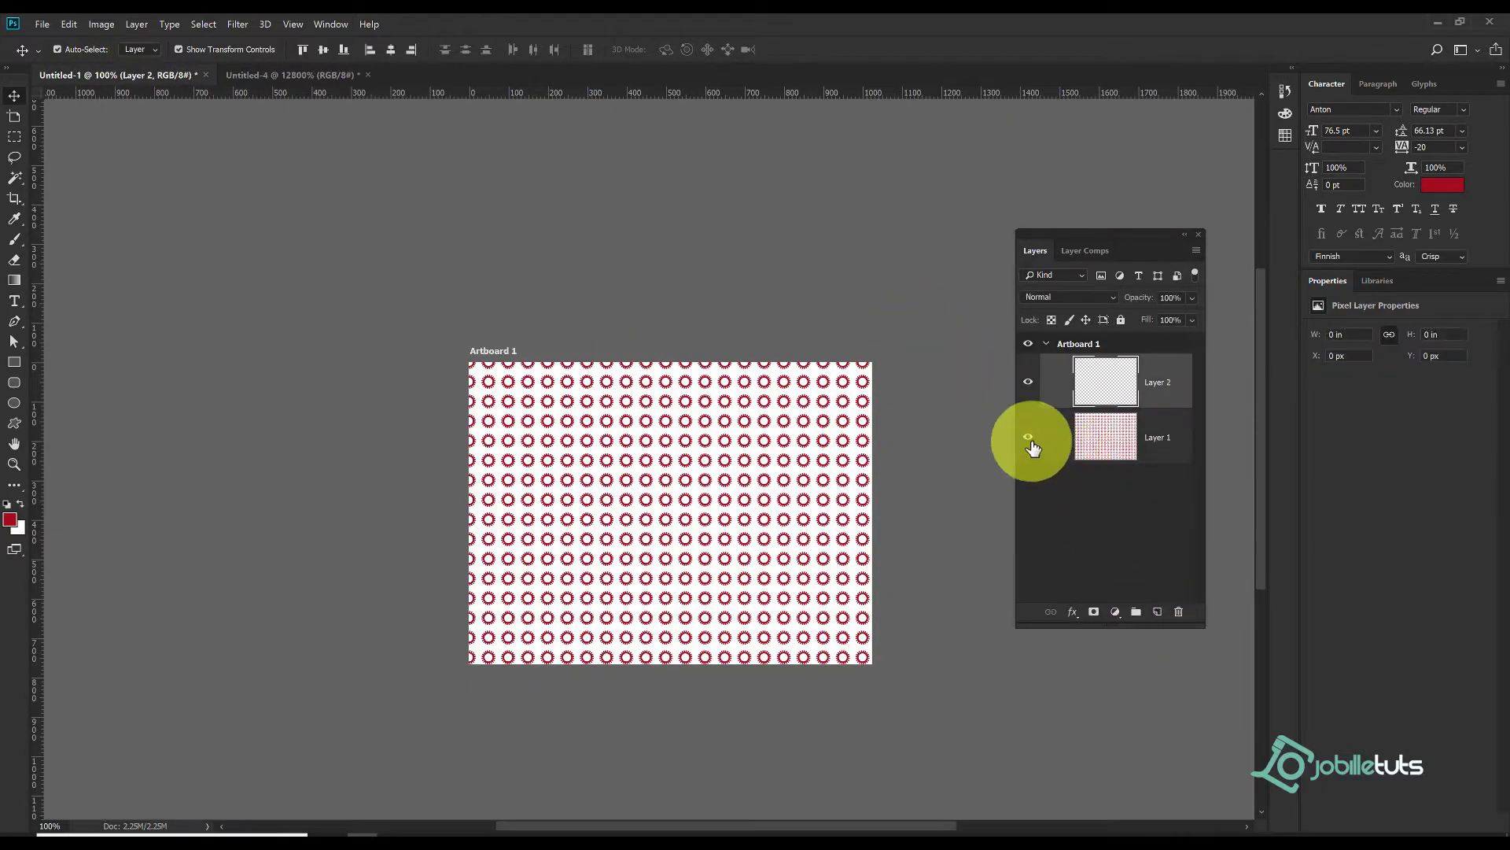
pyautogui.click(1028, 436)
pyautogui.press('g')
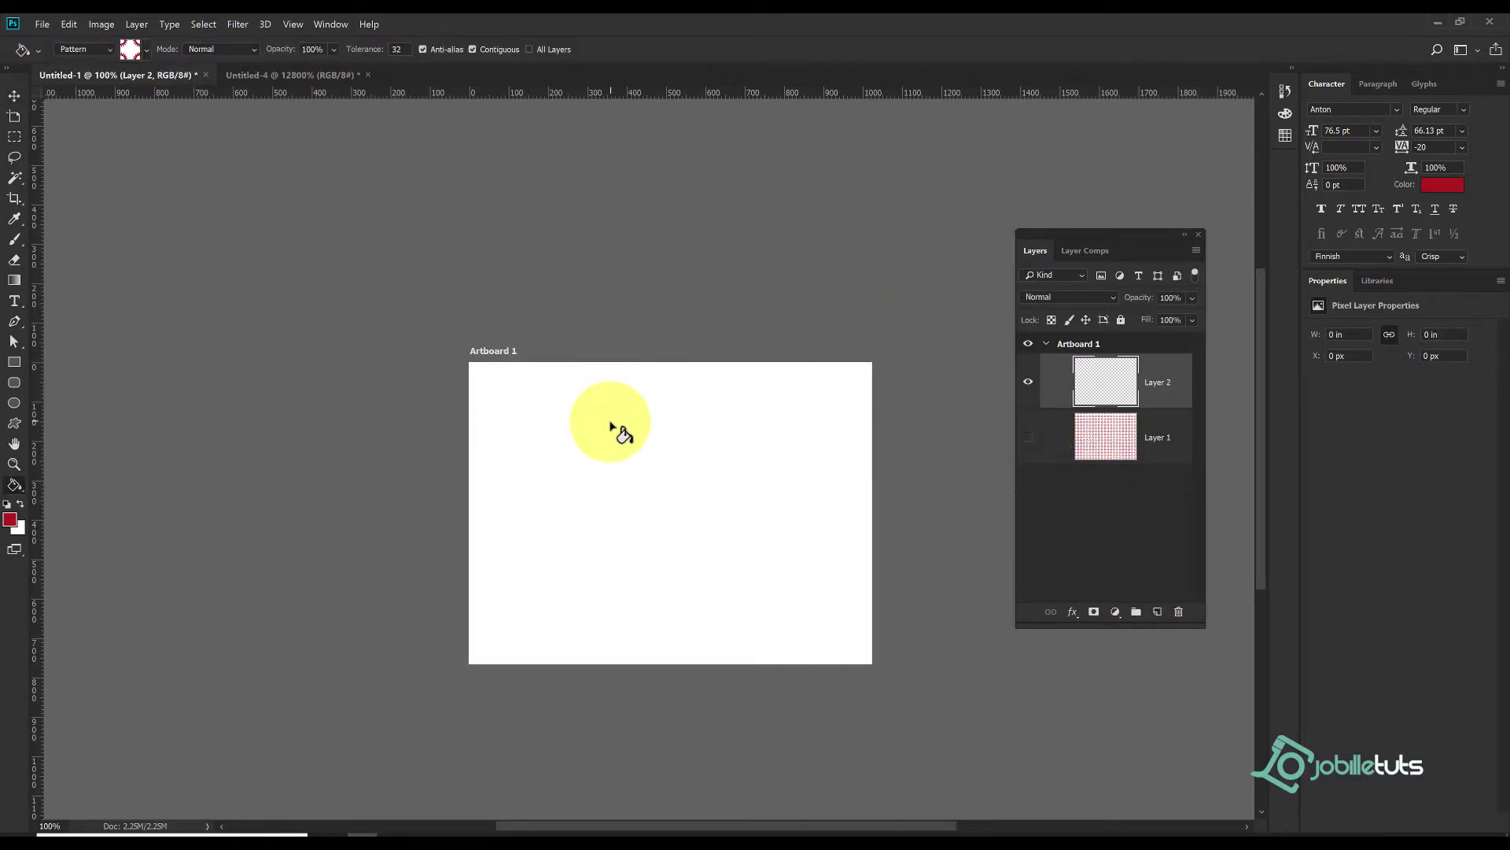
pyautogui.click(613, 417)
pyautogui.hotkey('ctrl', 'z')
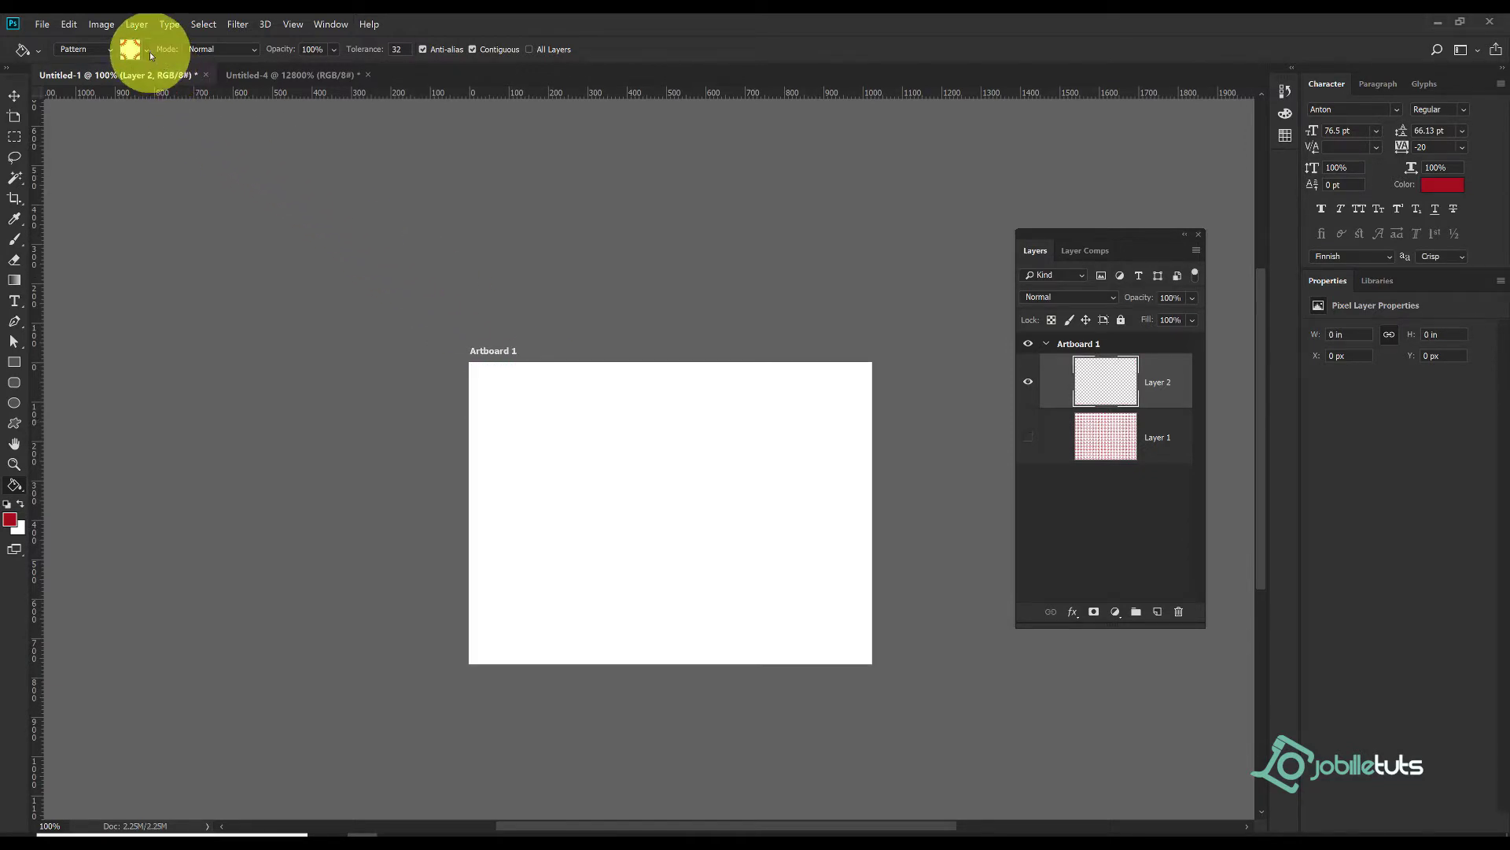
# - Fill Layer 2 with the diagonal-line pattern, zoom in to check it, and show Libraries
pyautogui.click(149, 52)
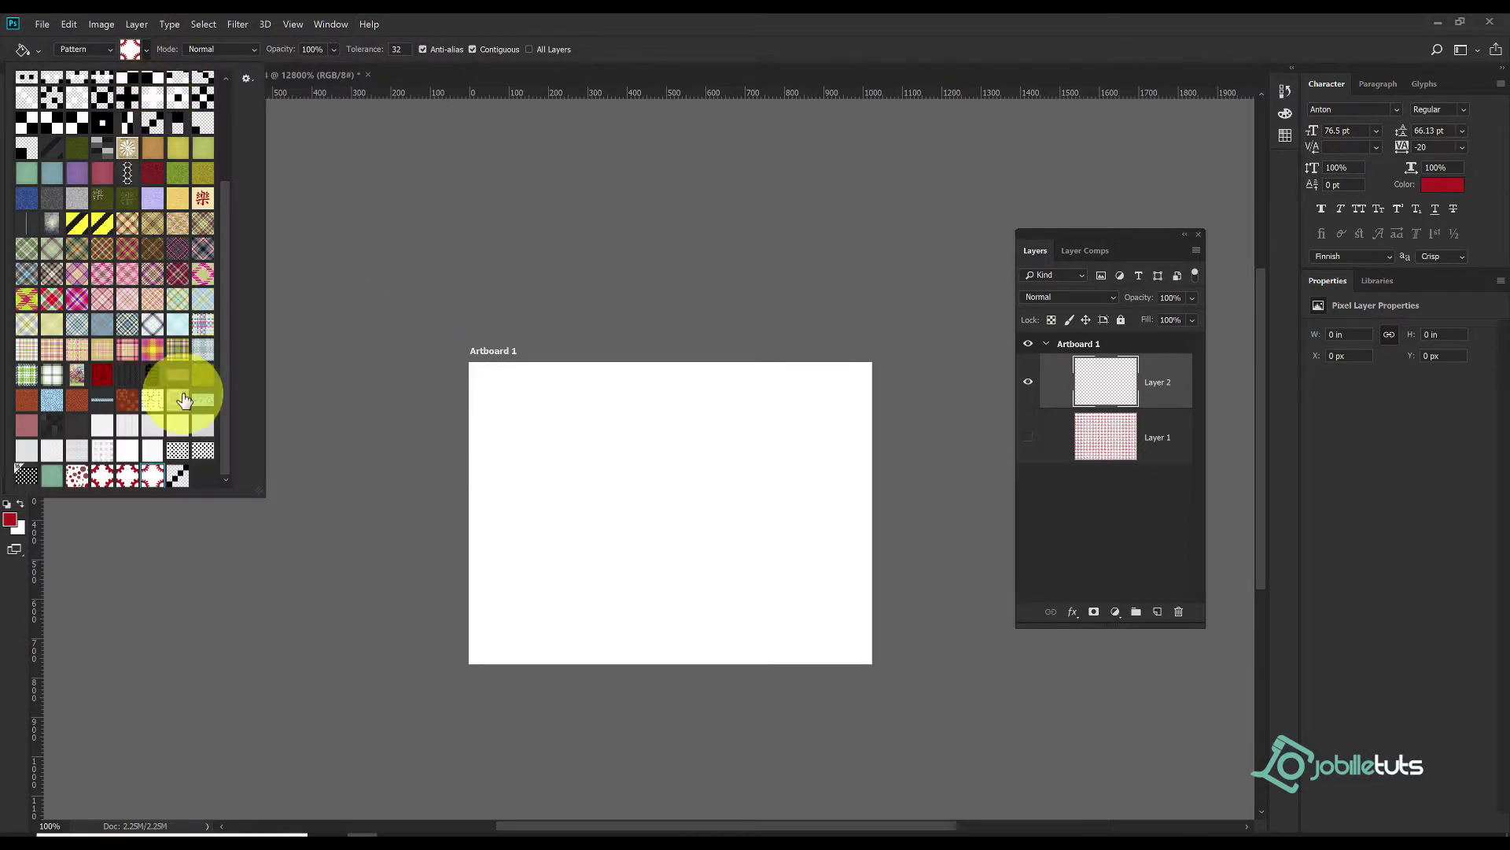
pyautogui.doubleClick(181, 475)
pyautogui.click(647, 494)
pyautogui.click(681, 472)
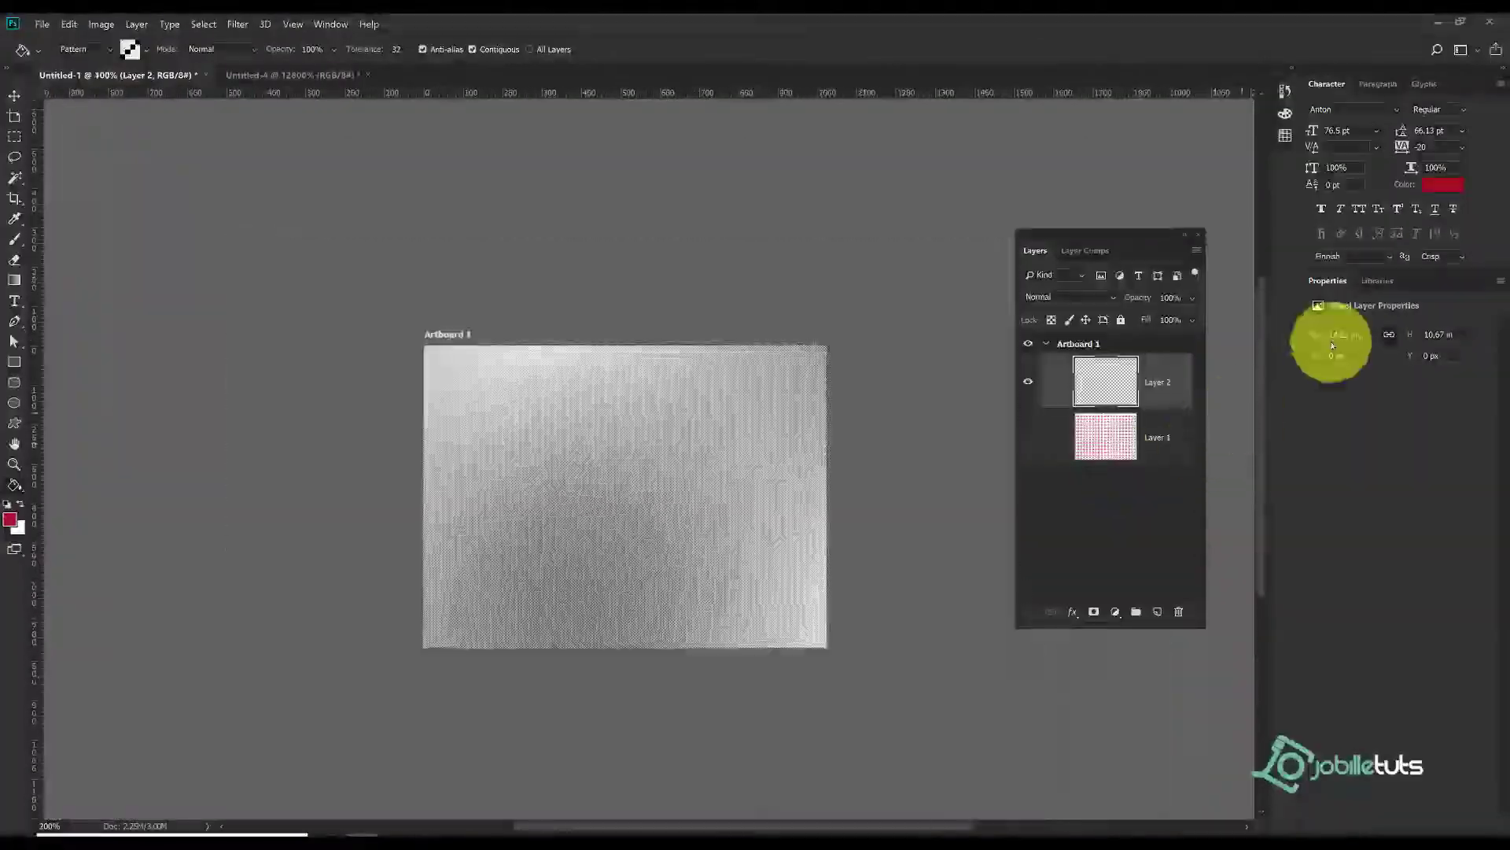
pyautogui.click(1377, 281)
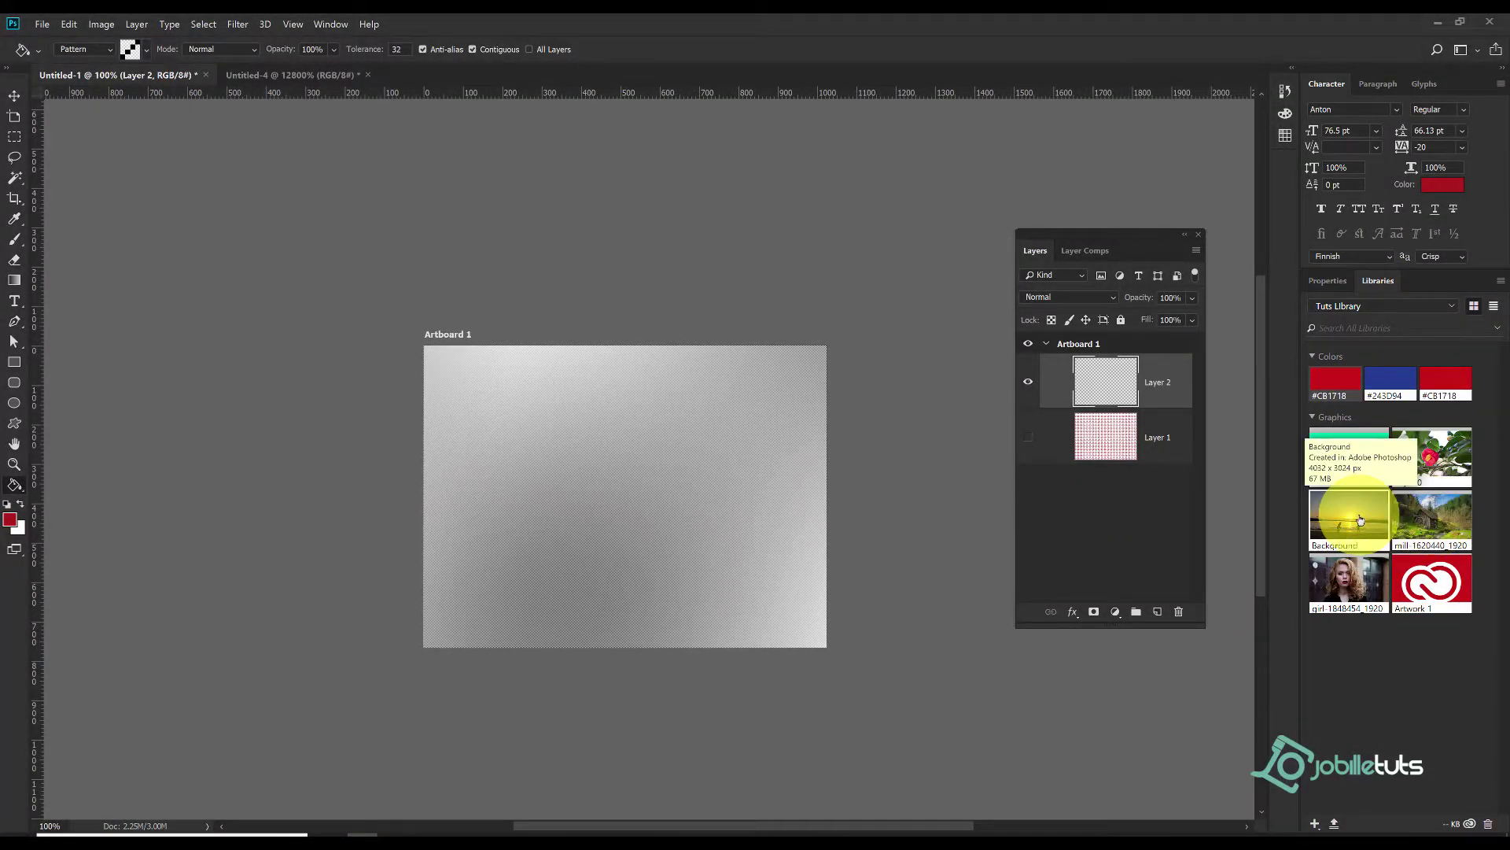
# - Place the sunset beach photo scaled to cover the artboard, below Layer 2
pyautogui.moveTo(1436, 508); pyautogui.dragTo(675, 504)
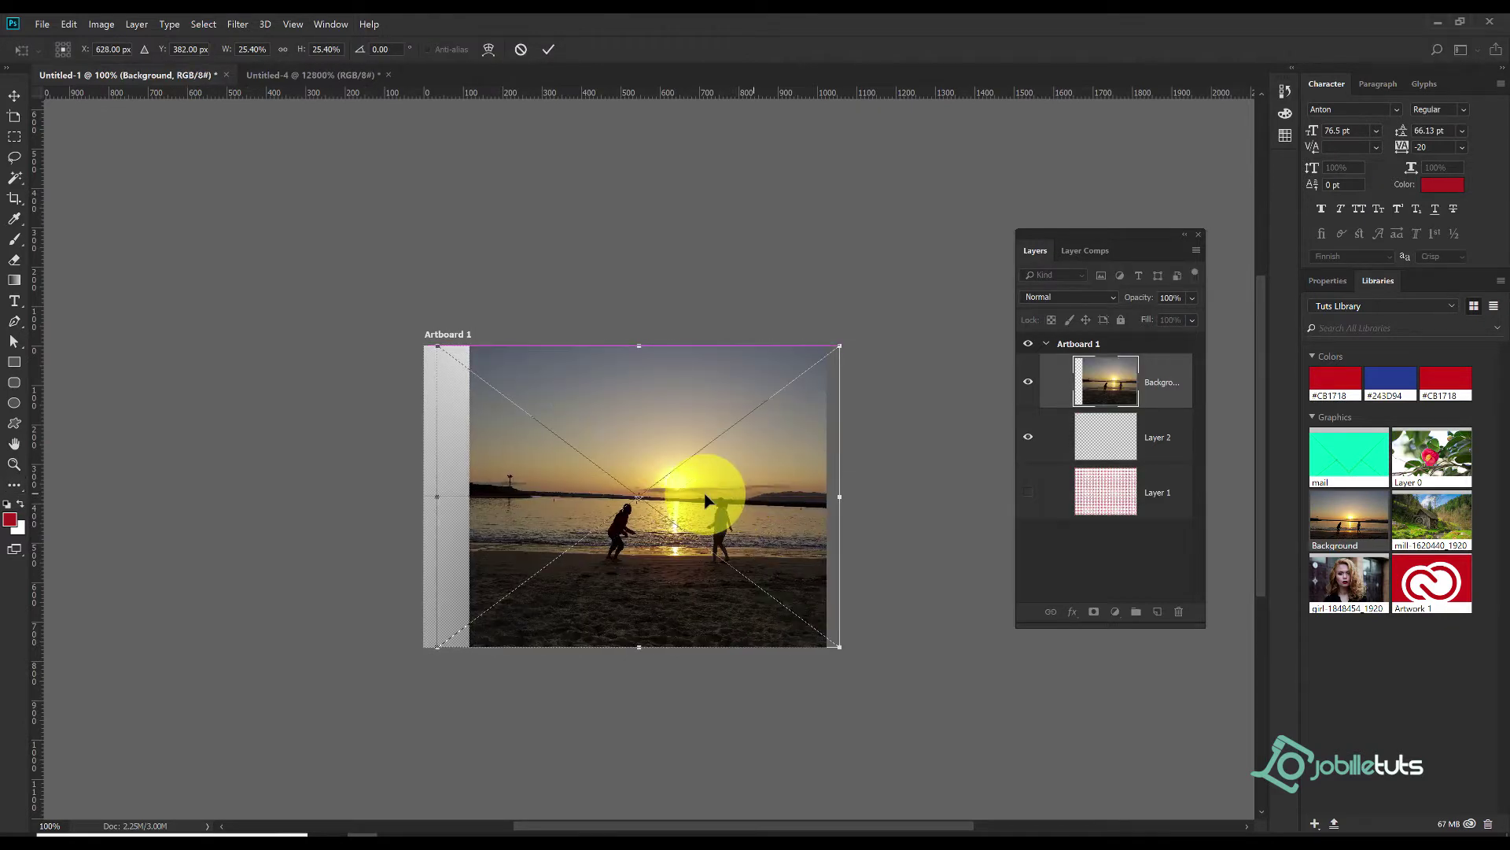
pyautogui.moveTo(826, 650); pyautogui.dragTo(832, 652)
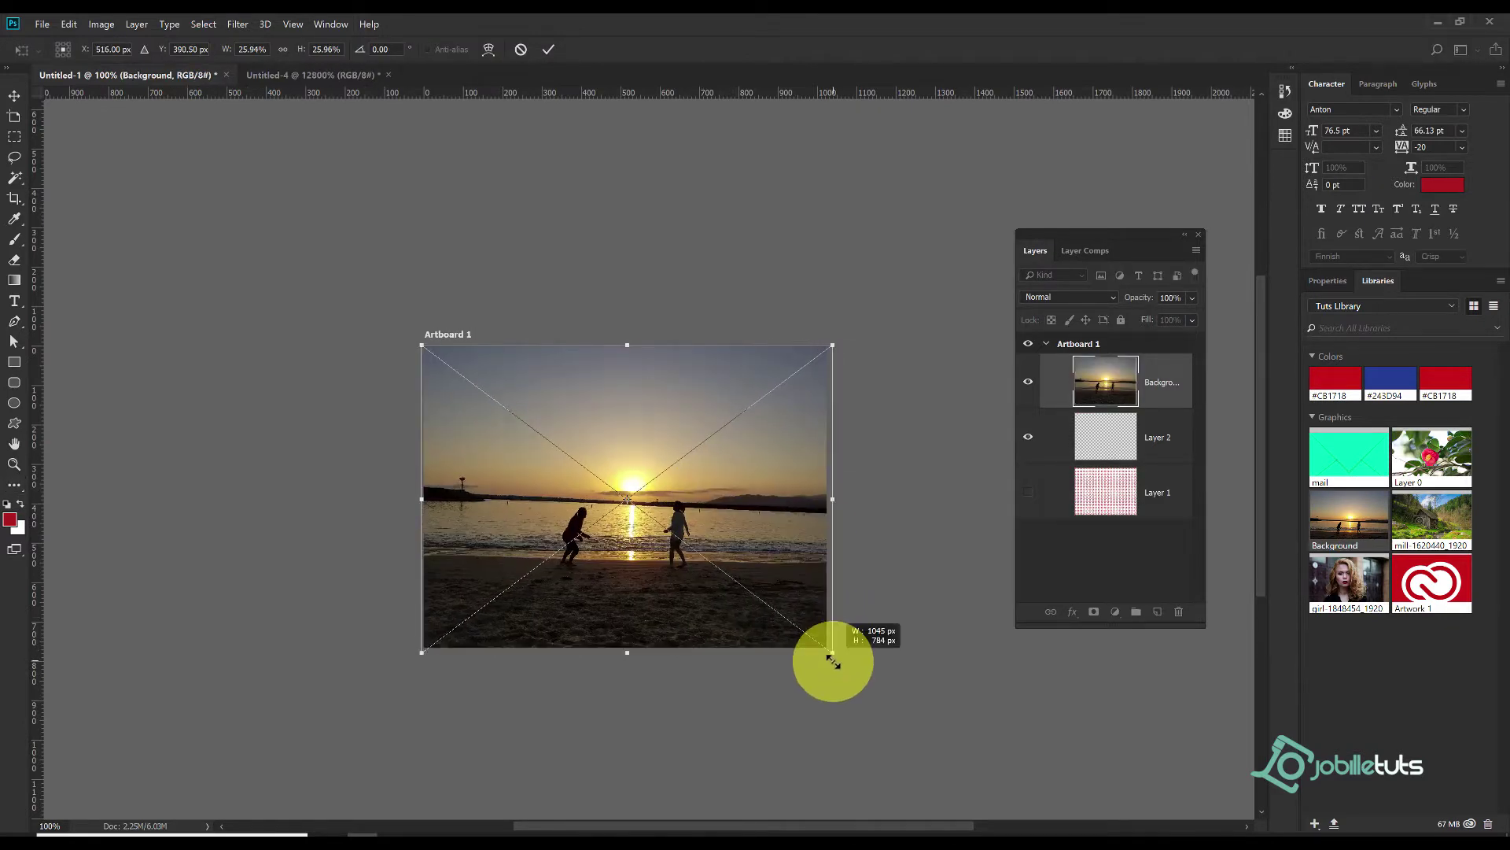
pyautogui.press('Return')
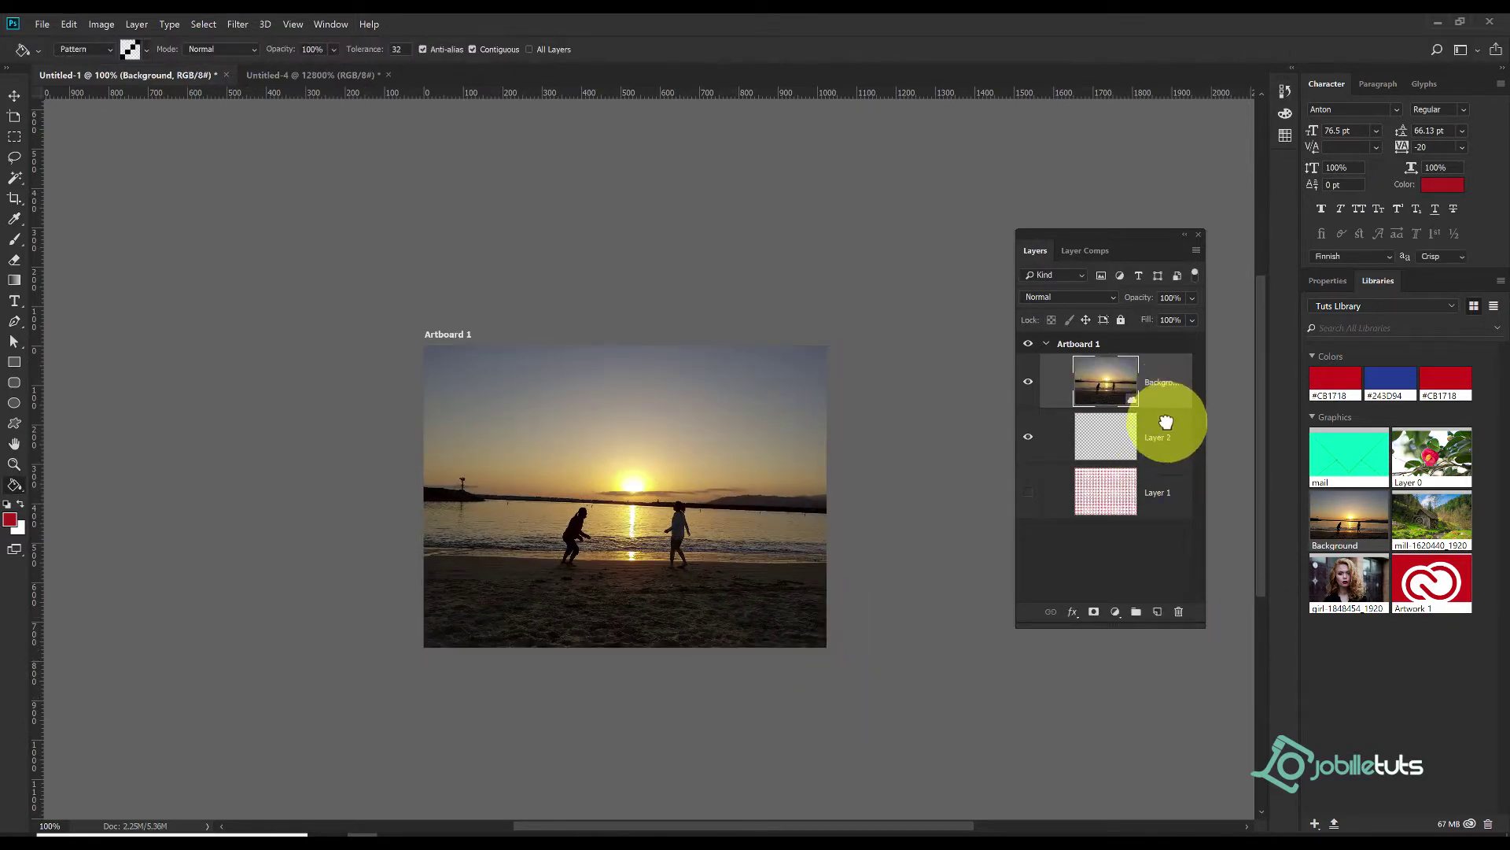
pyautogui.moveTo(1156, 386); pyautogui.dragTo(1105, 458)
# - Lower Layer 2's opacity to about 26% so the sunset shows through the lines
pyautogui.scroll(3, 651, 498)
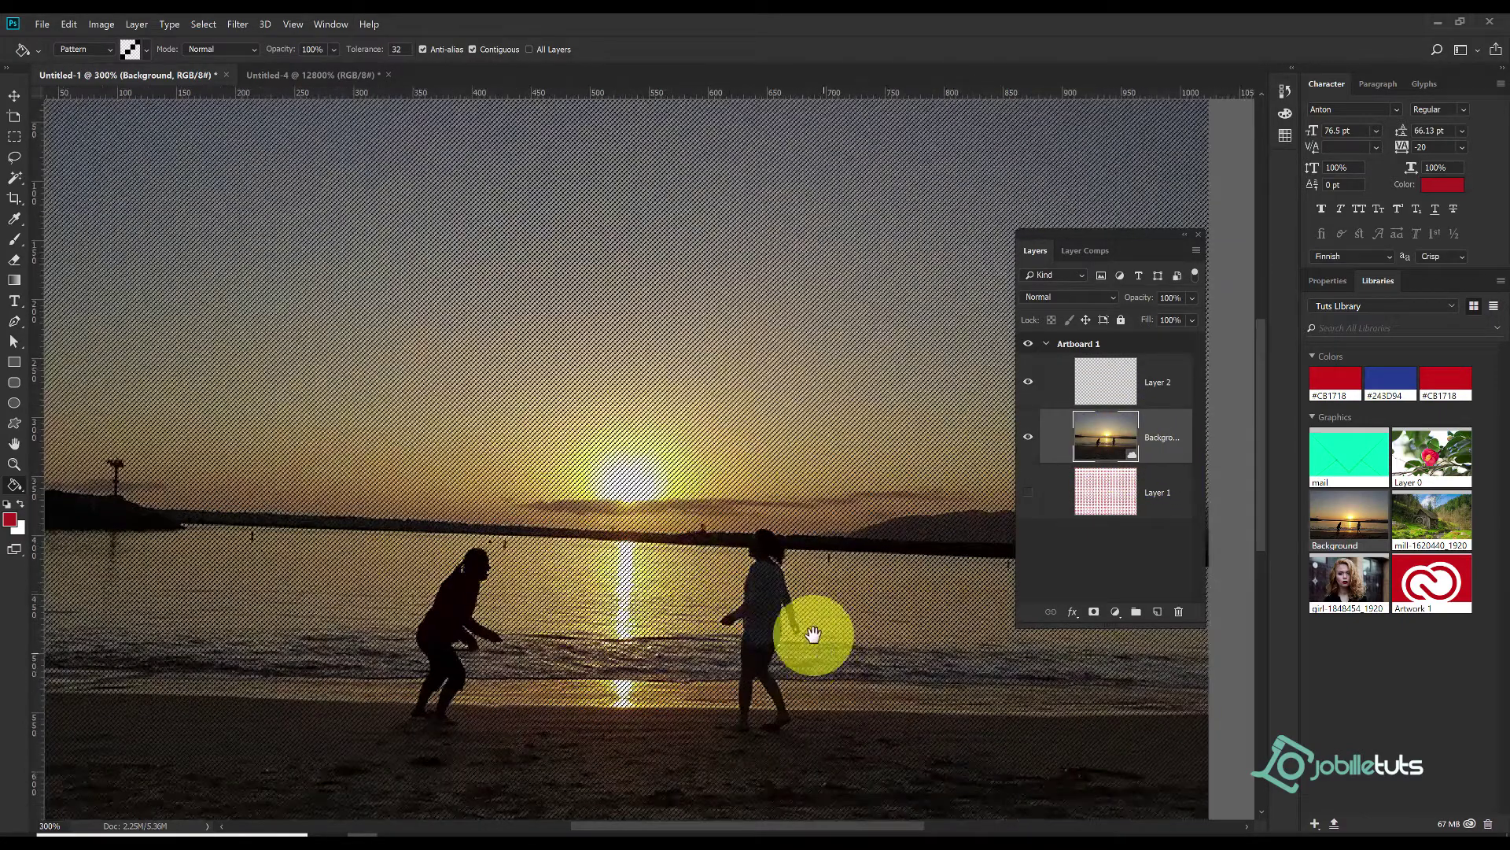
pyautogui.moveTo(813, 634); pyautogui.dragTo(756, 547)
pyautogui.click(1163, 394)
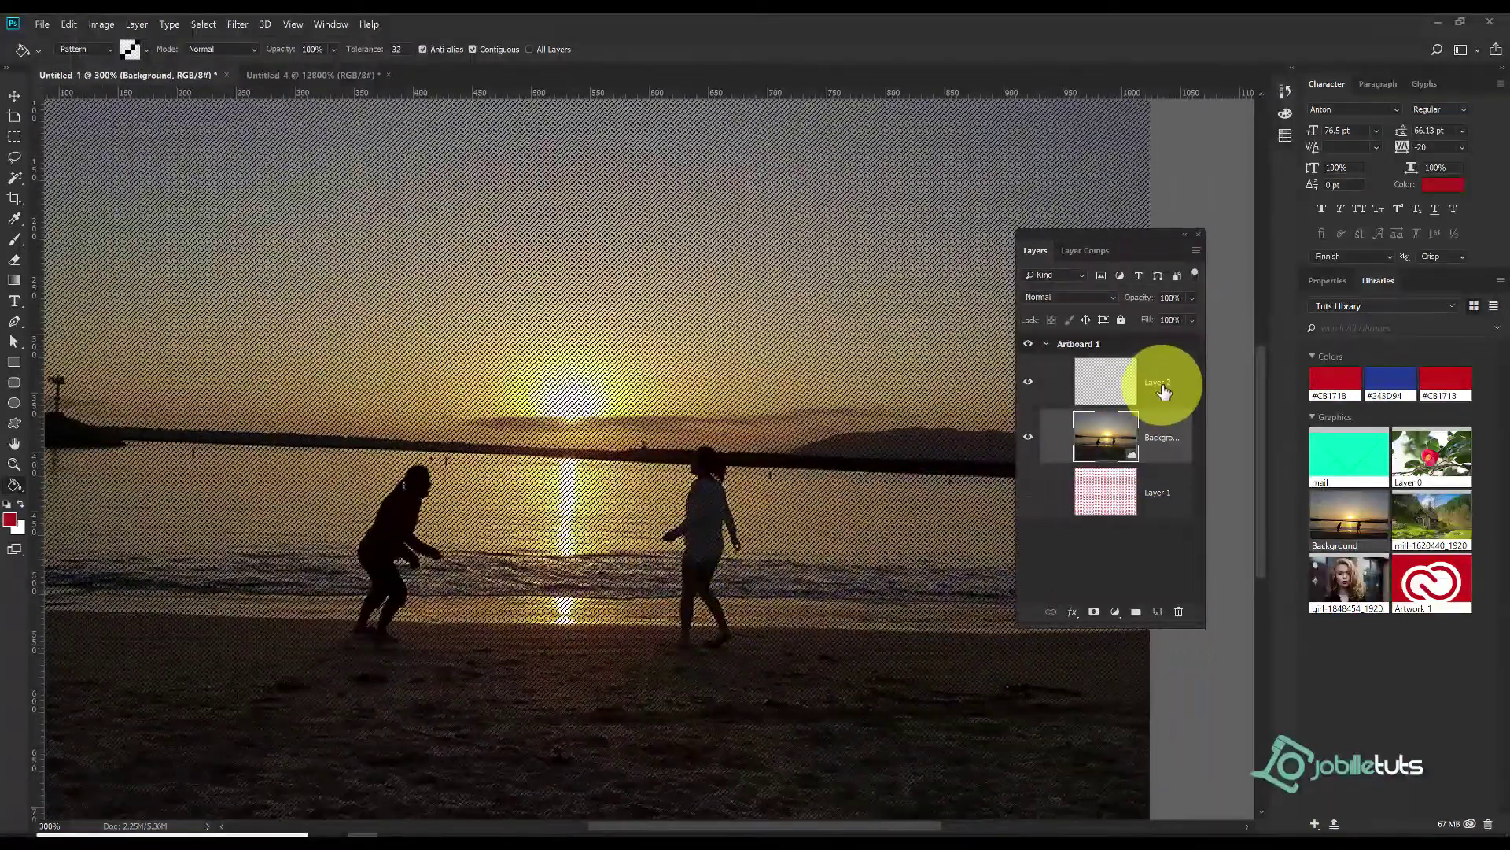
pyautogui.click(1192, 297)
pyautogui.moveTo(1173, 316); pyautogui.dragTo(1141, 318)
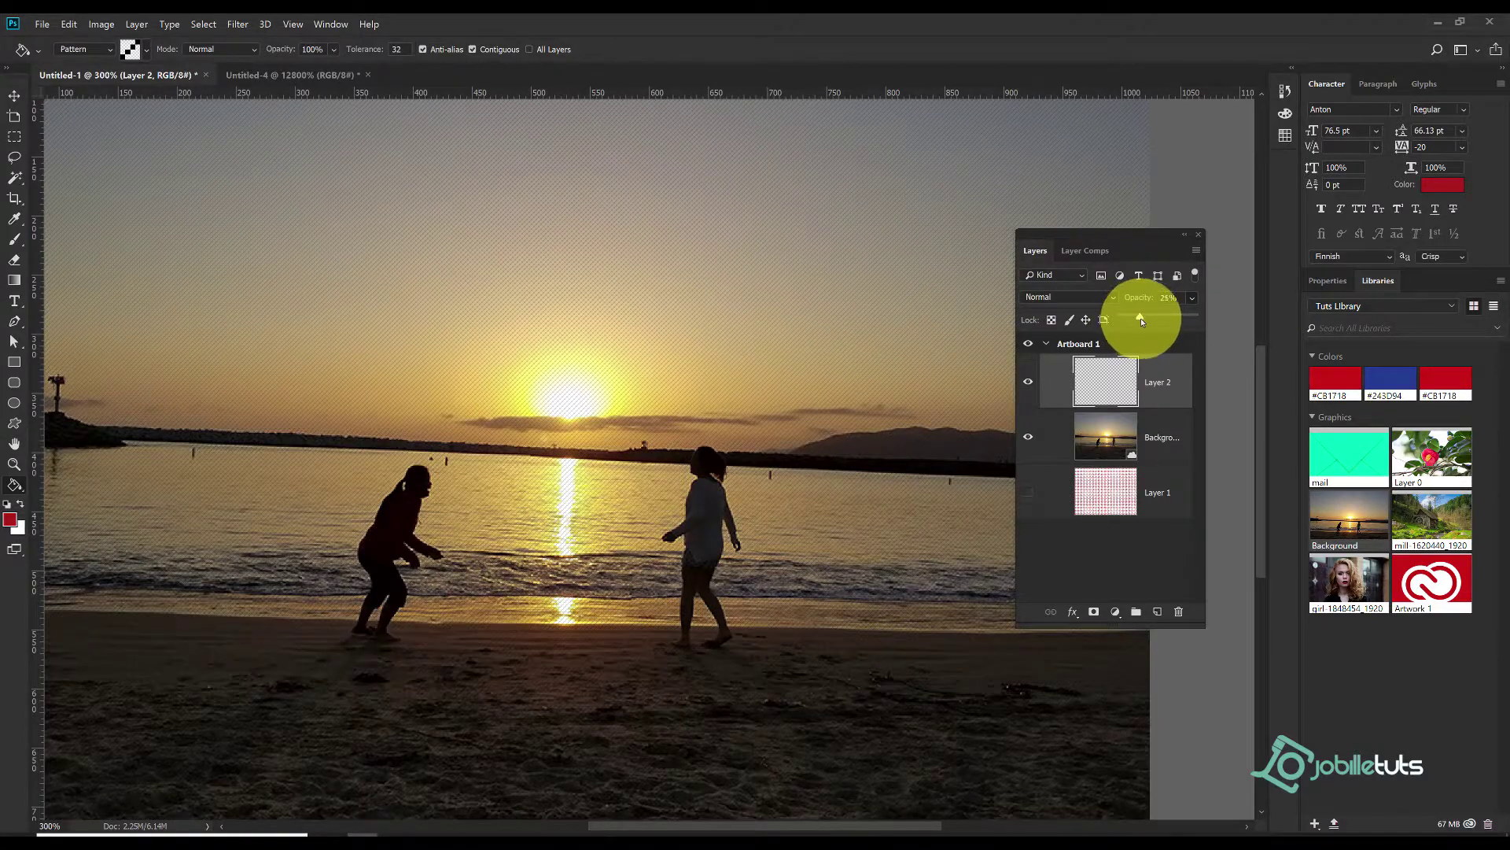
pyautogui.click(15, 96)
pyautogui.click(1062, 597)
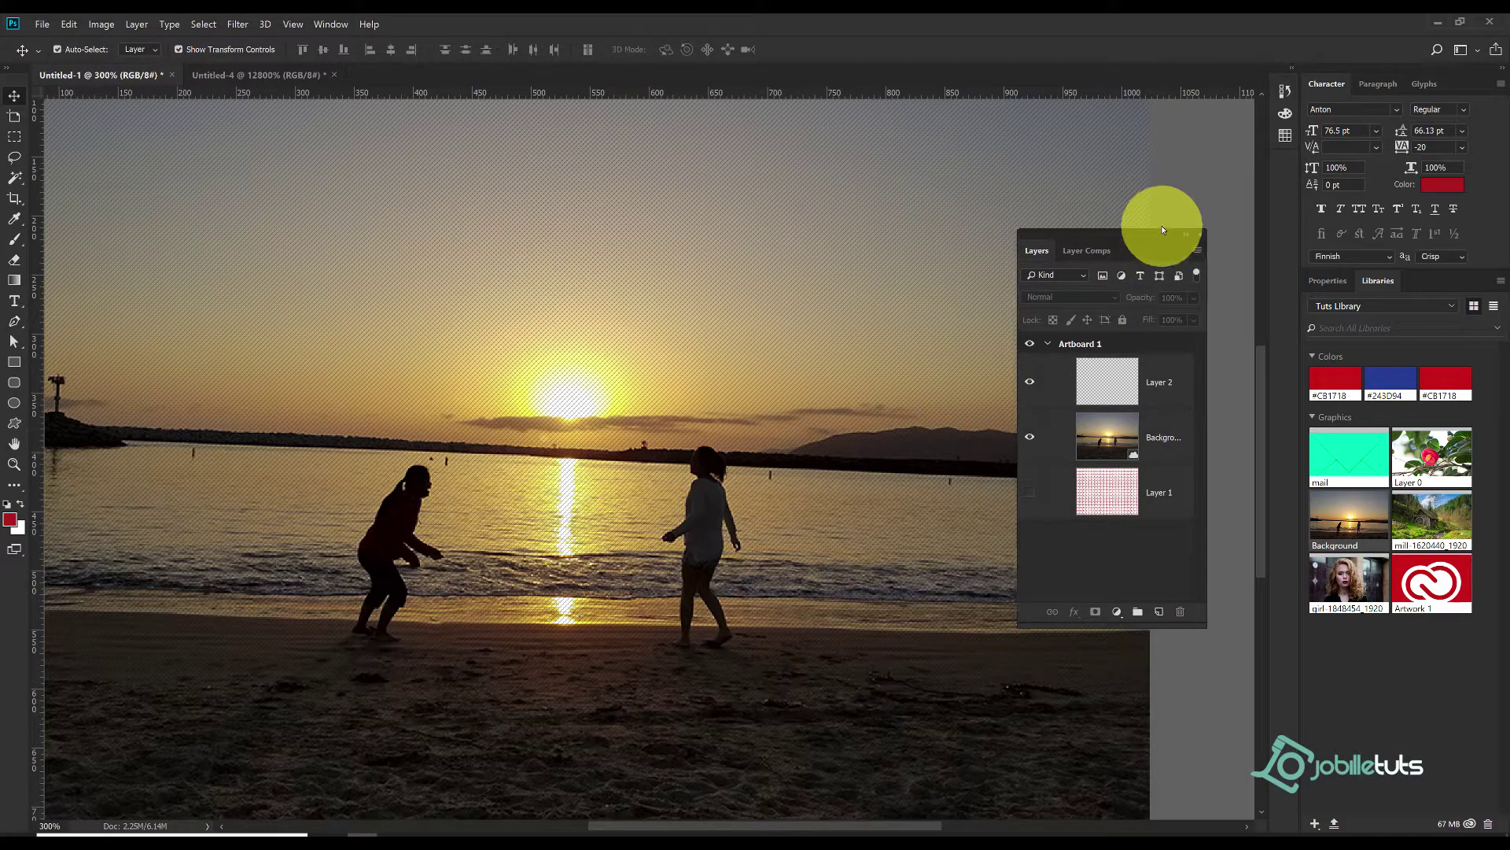
# - Move the beach photo layer directly below the red gear Layer 1
pyautogui.moveTo(1162, 229); pyautogui.dragTo(1207, 219)
pyautogui.hotkey('ctrl', '-')
pyautogui.hotkey('ctrl', '-')
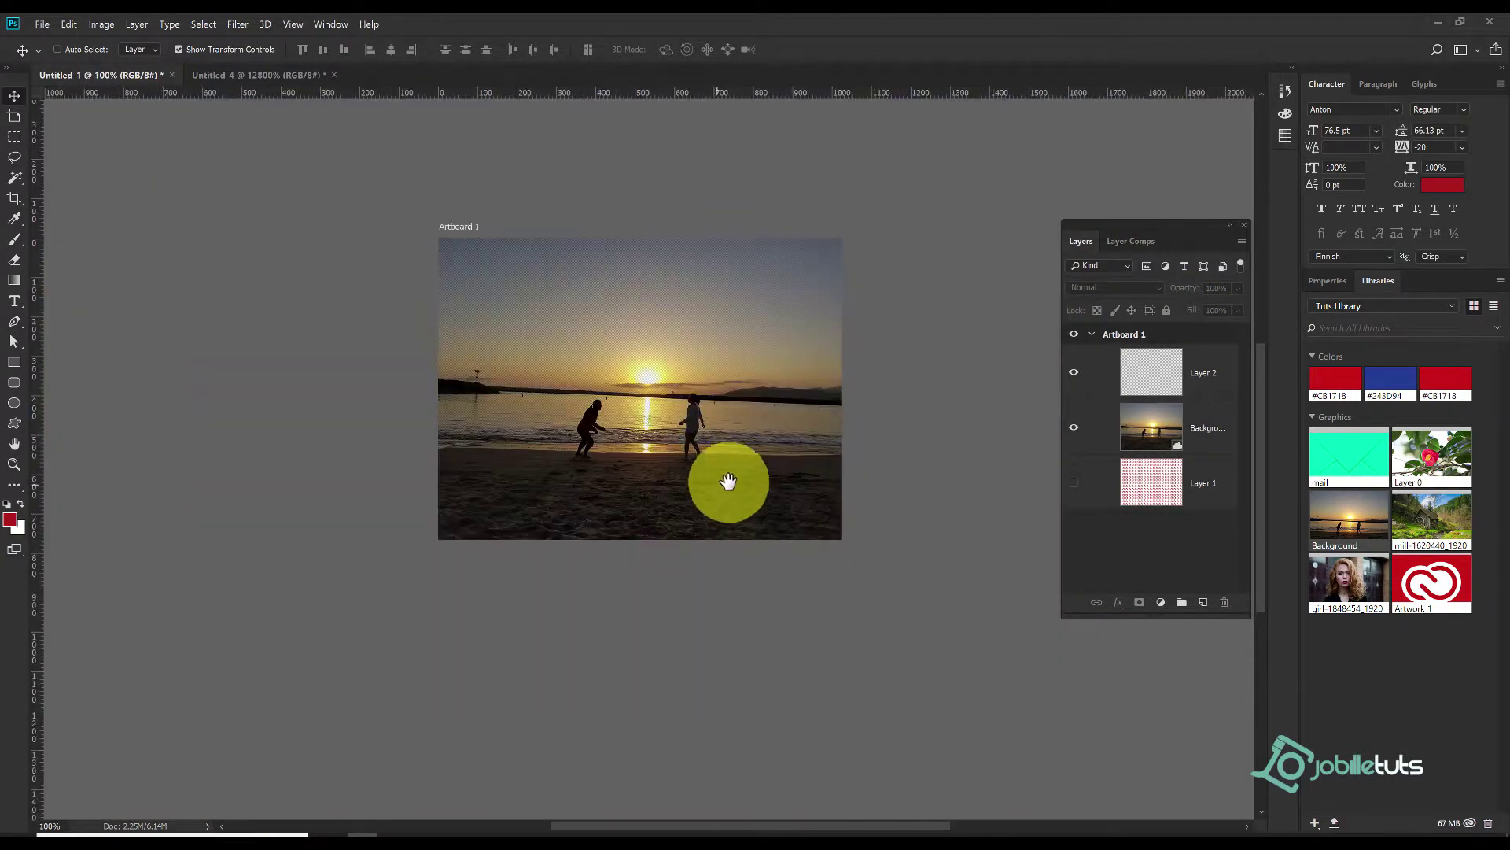
pyautogui.moveTo(729, 481); pyautogui.dragTo(725, 500)
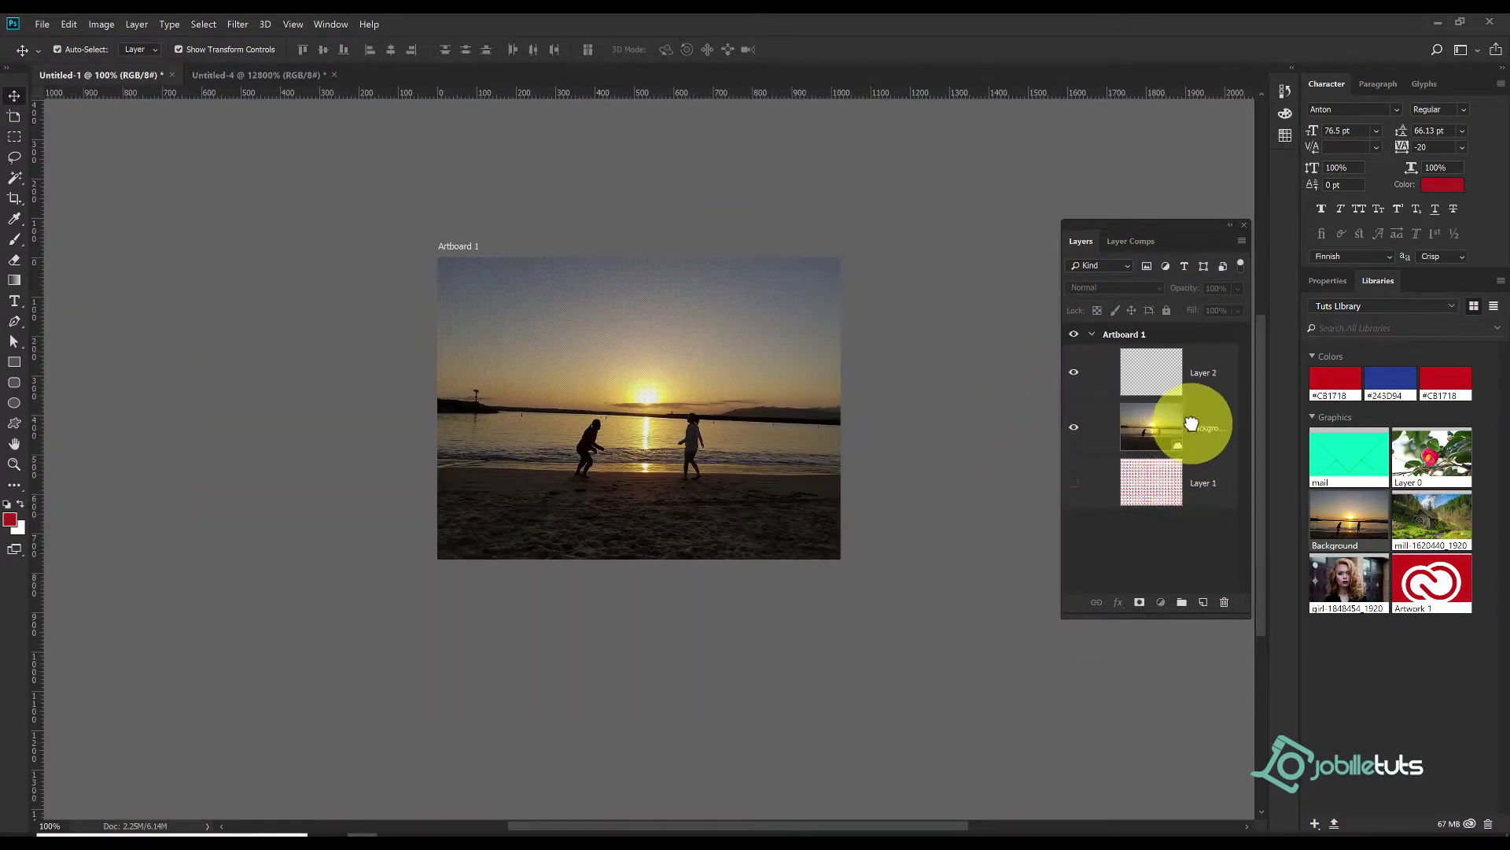
pyautogui.moveTo(1192, 425); pyautogui.dragTo(1156, 504)
pyautogui.click(1070, 441)
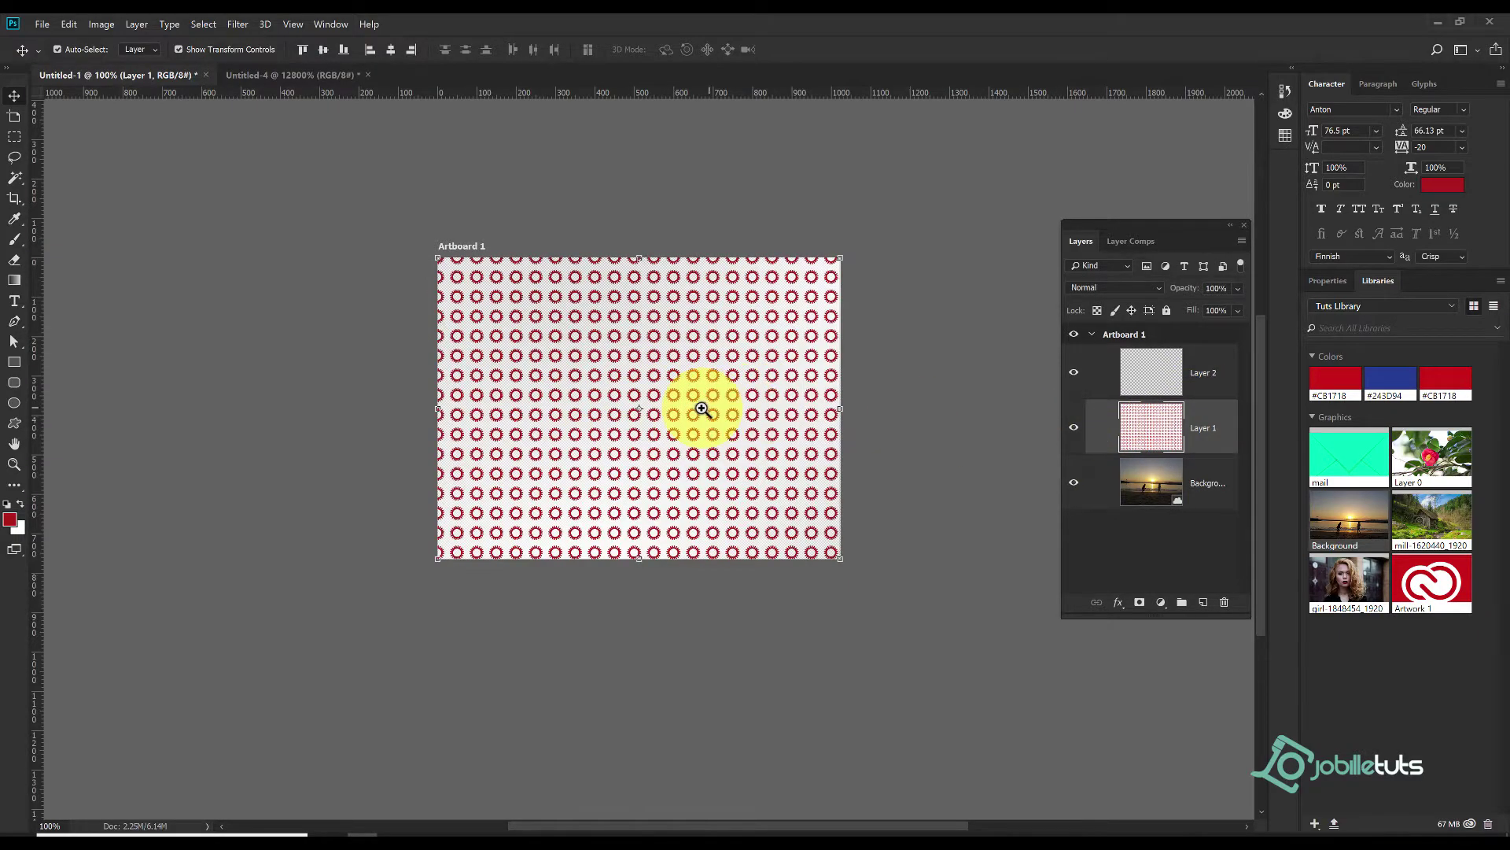
# - Set Layer 1 to Multiply blending and hide both pattern layers
pyautogui.hotkey('ctrl', '+')
pyautogui.hotkey('ctrl', '+')
pyautogui.click(1116, 287)
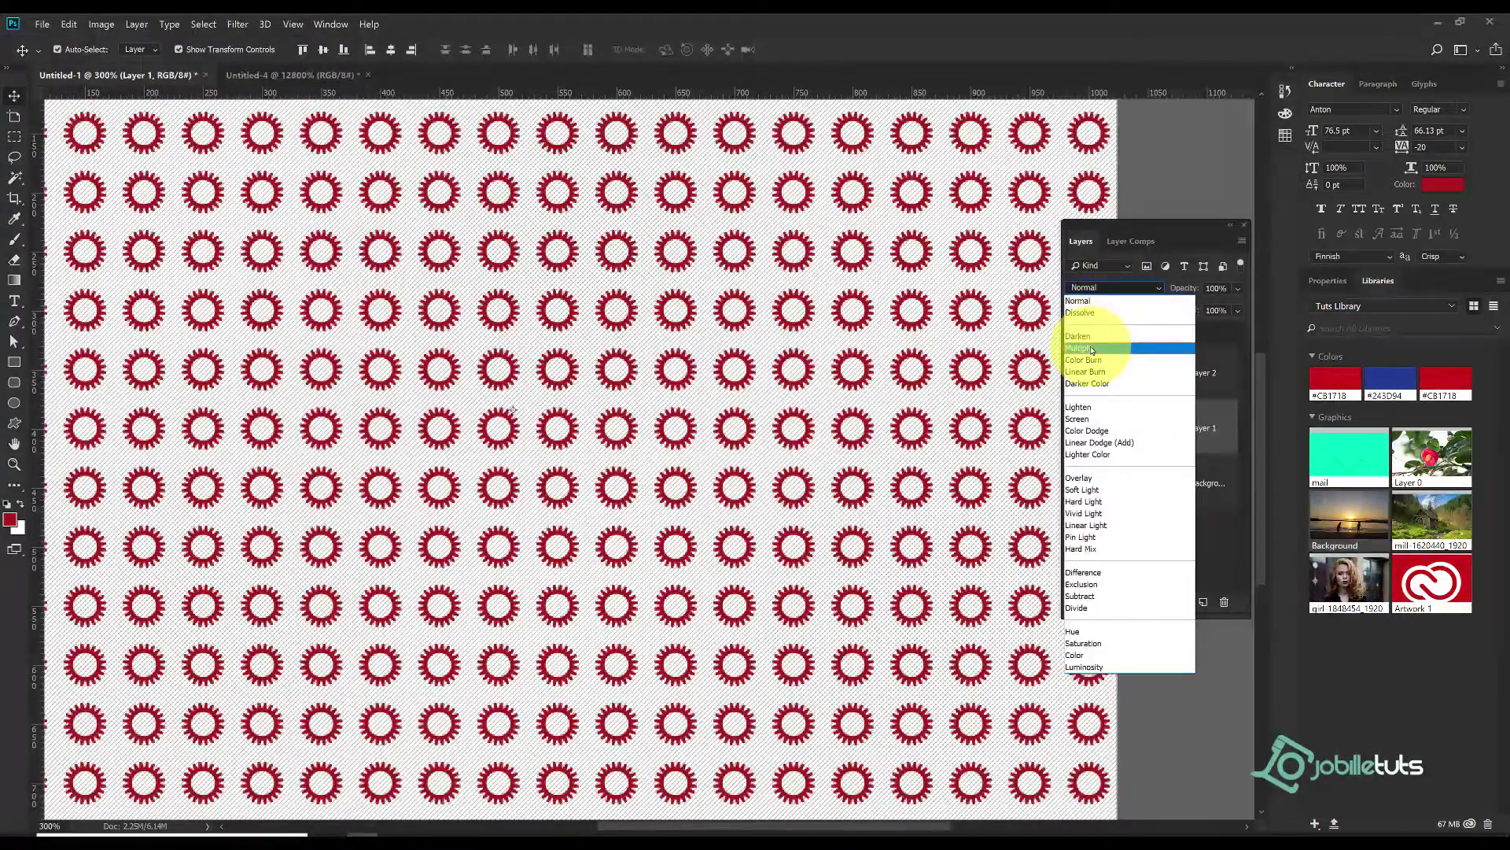
pyautogui.click(1091, 350)
pyautogui.click(1074, 372)
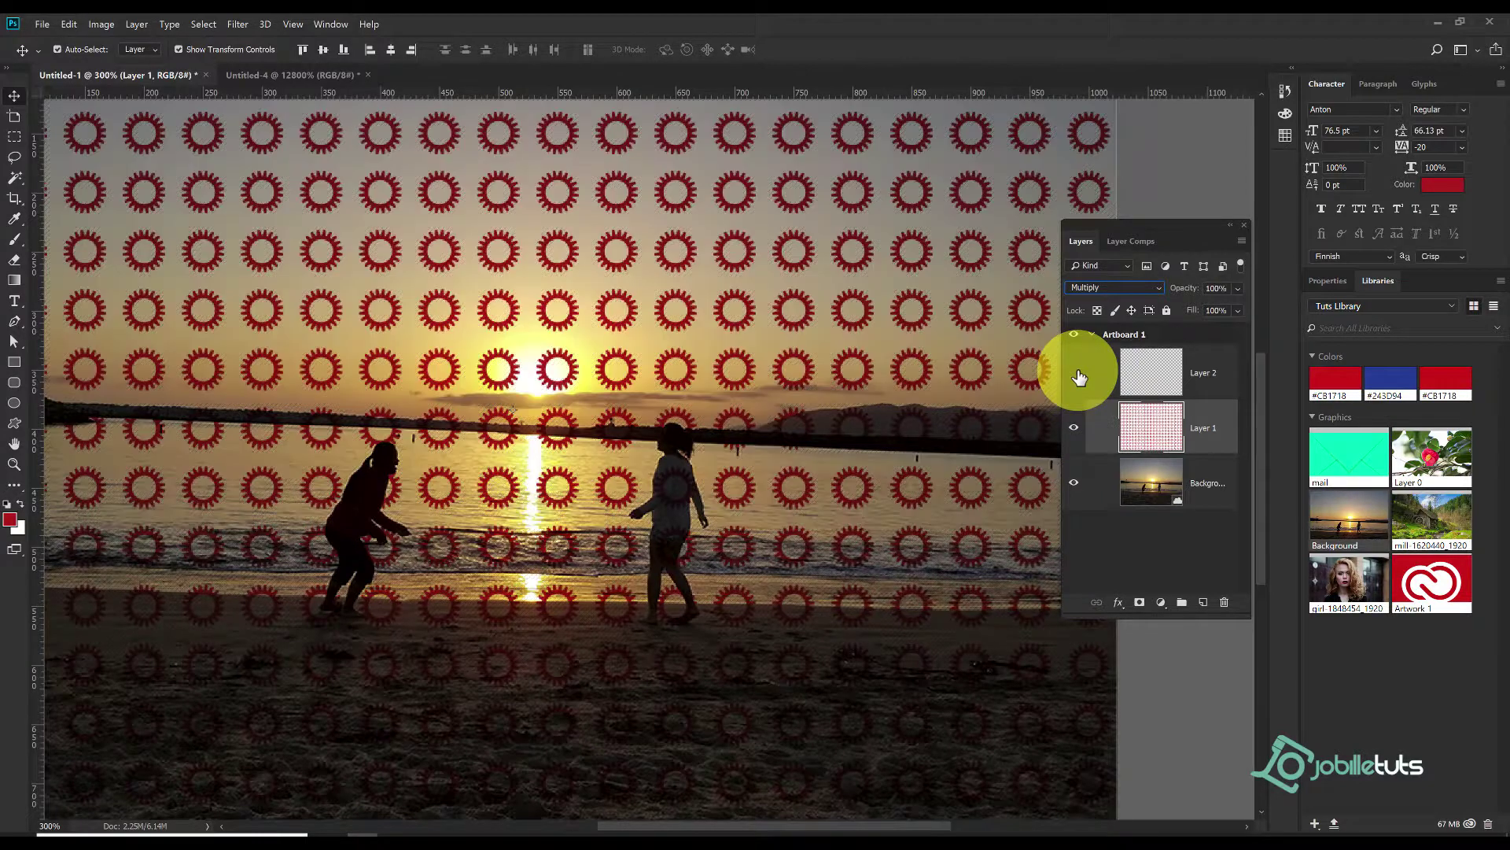
pyautogui.click(1074, 428)
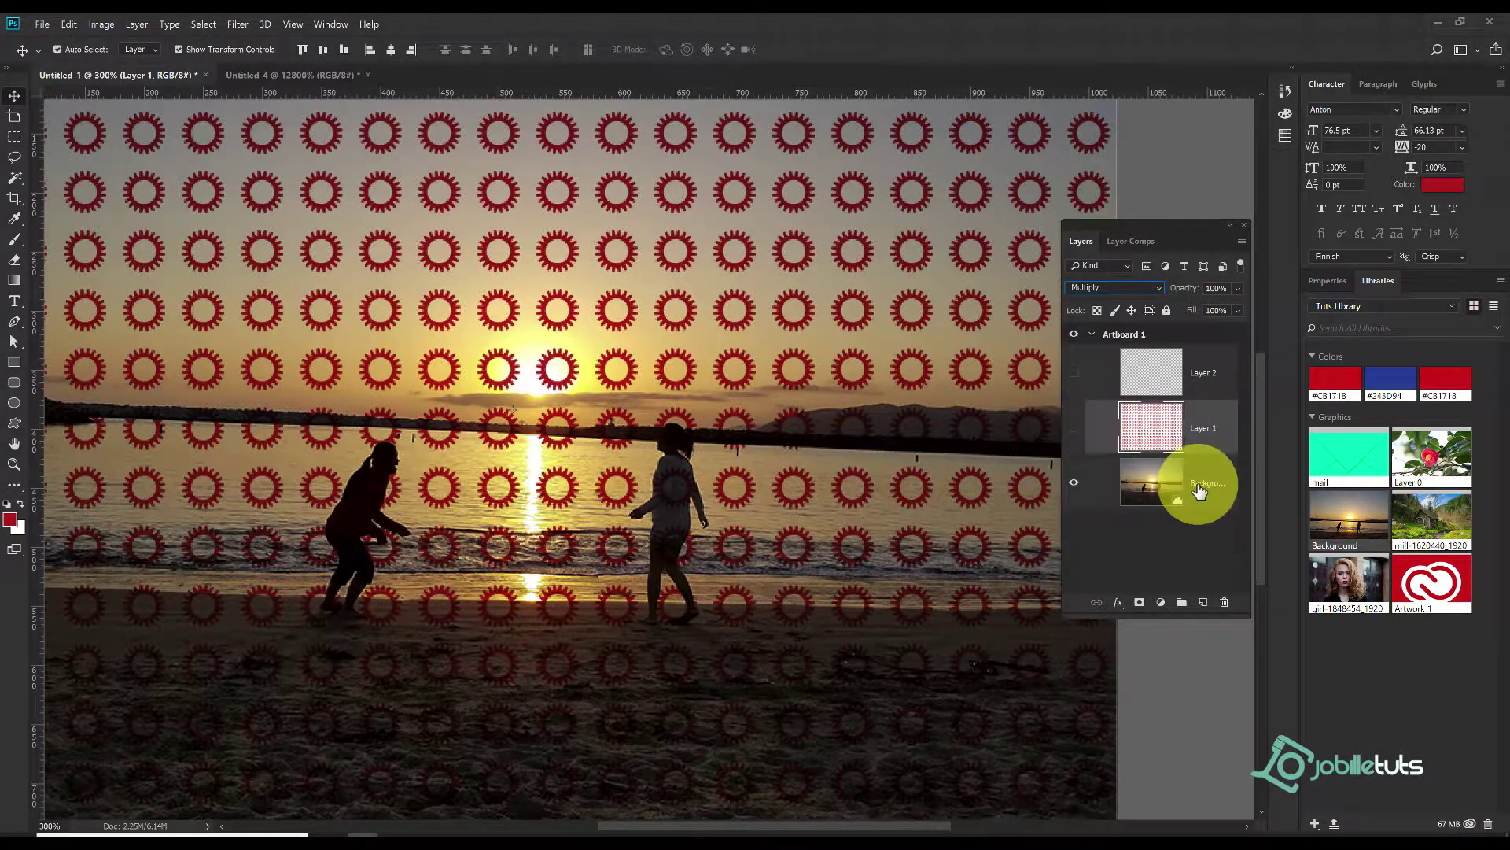
pyautogui.click(1208, 492)
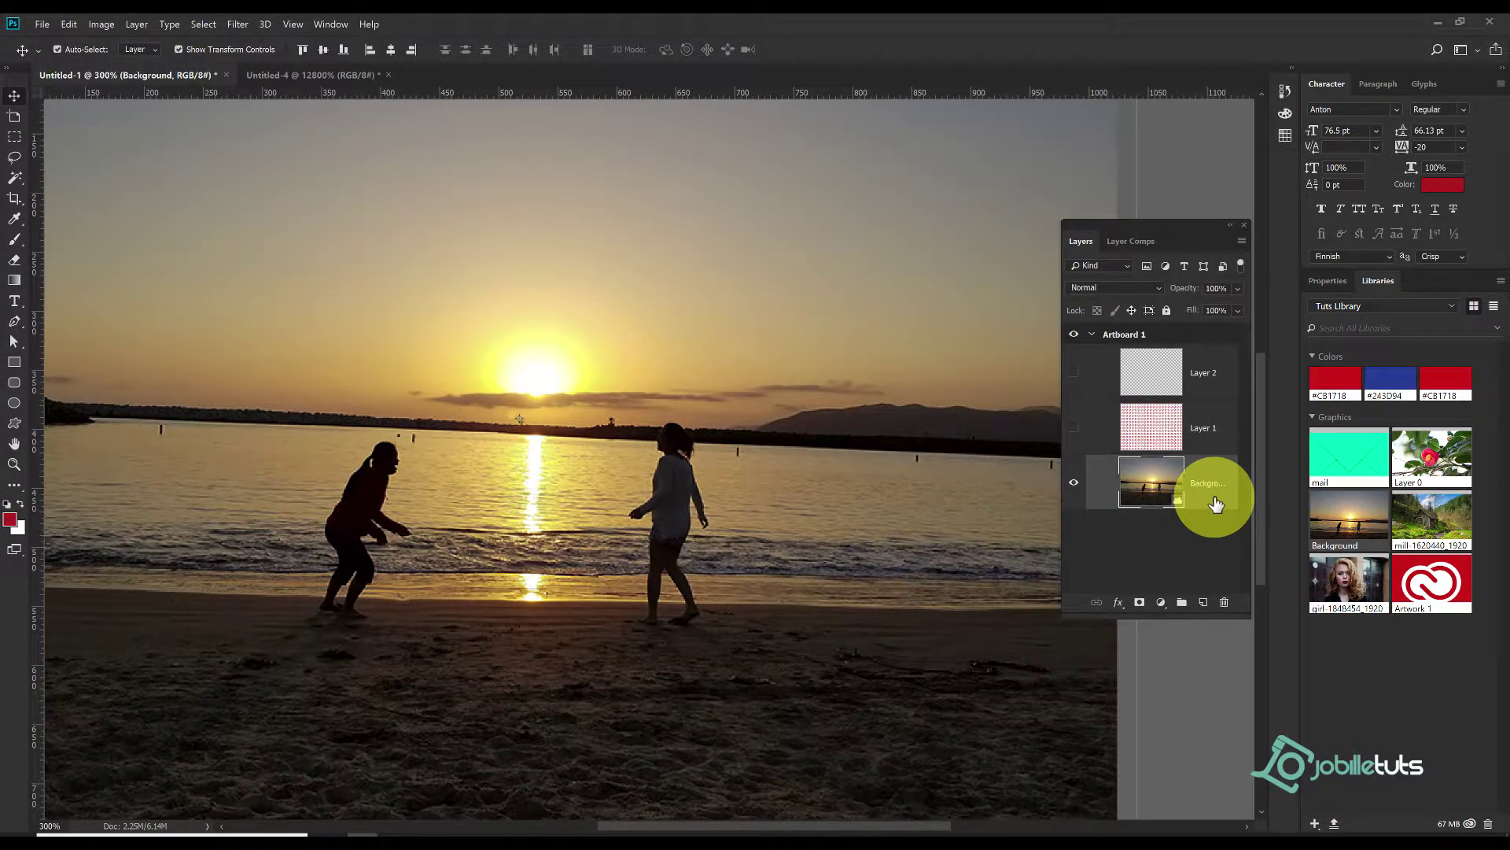
# - Give the beach photo a red gear Pattern Overlay in Multiply mode, then toggle it off
pyautogui.doubleClick(1215, 503)
pyautogui.moveTo(1095, 393); pyautogui.dragTo(465, 176)
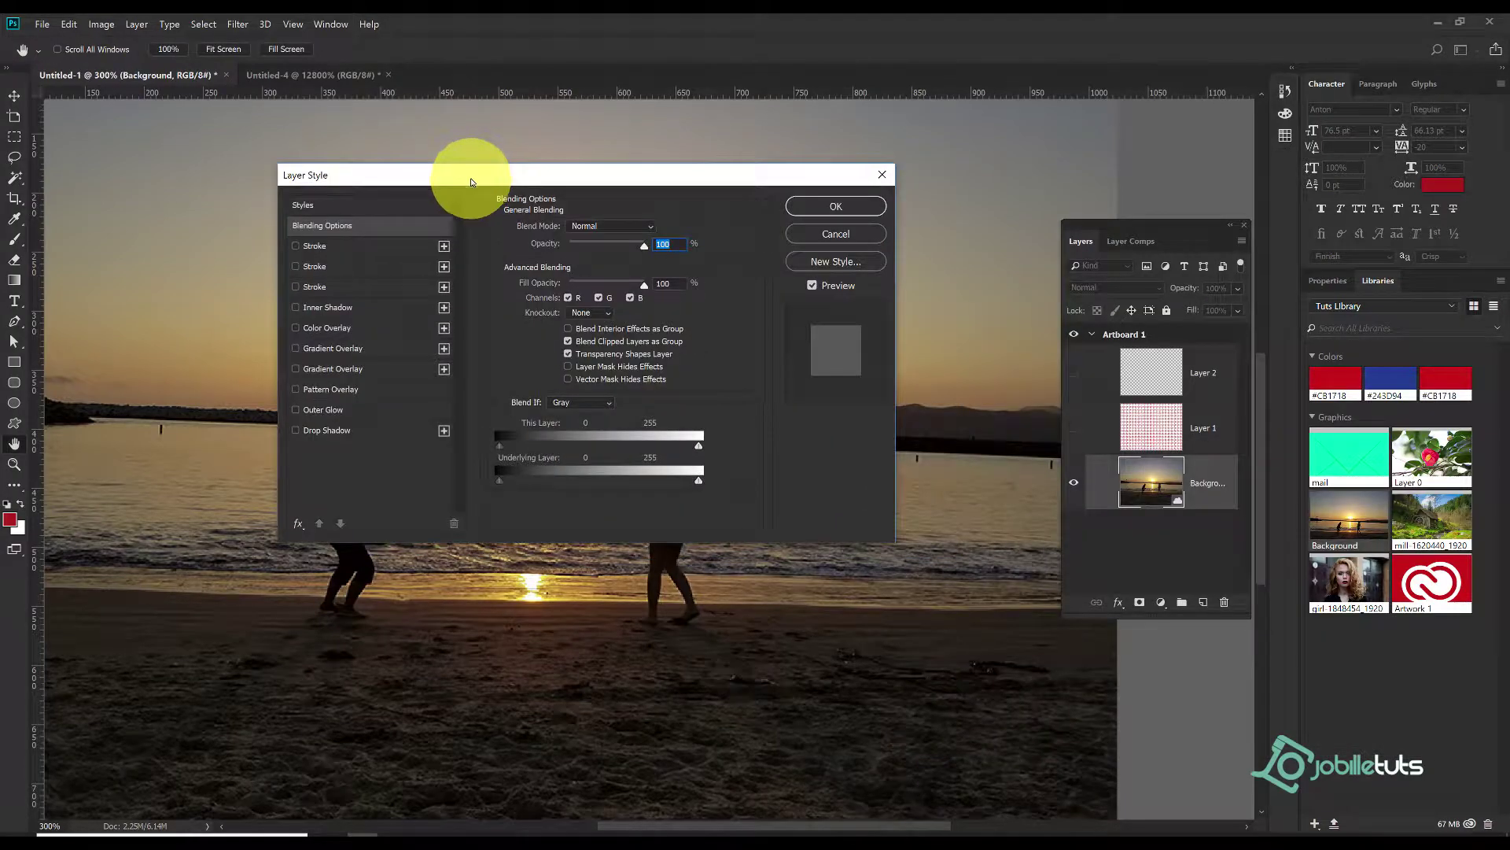
pyautogui.click(296, 389)
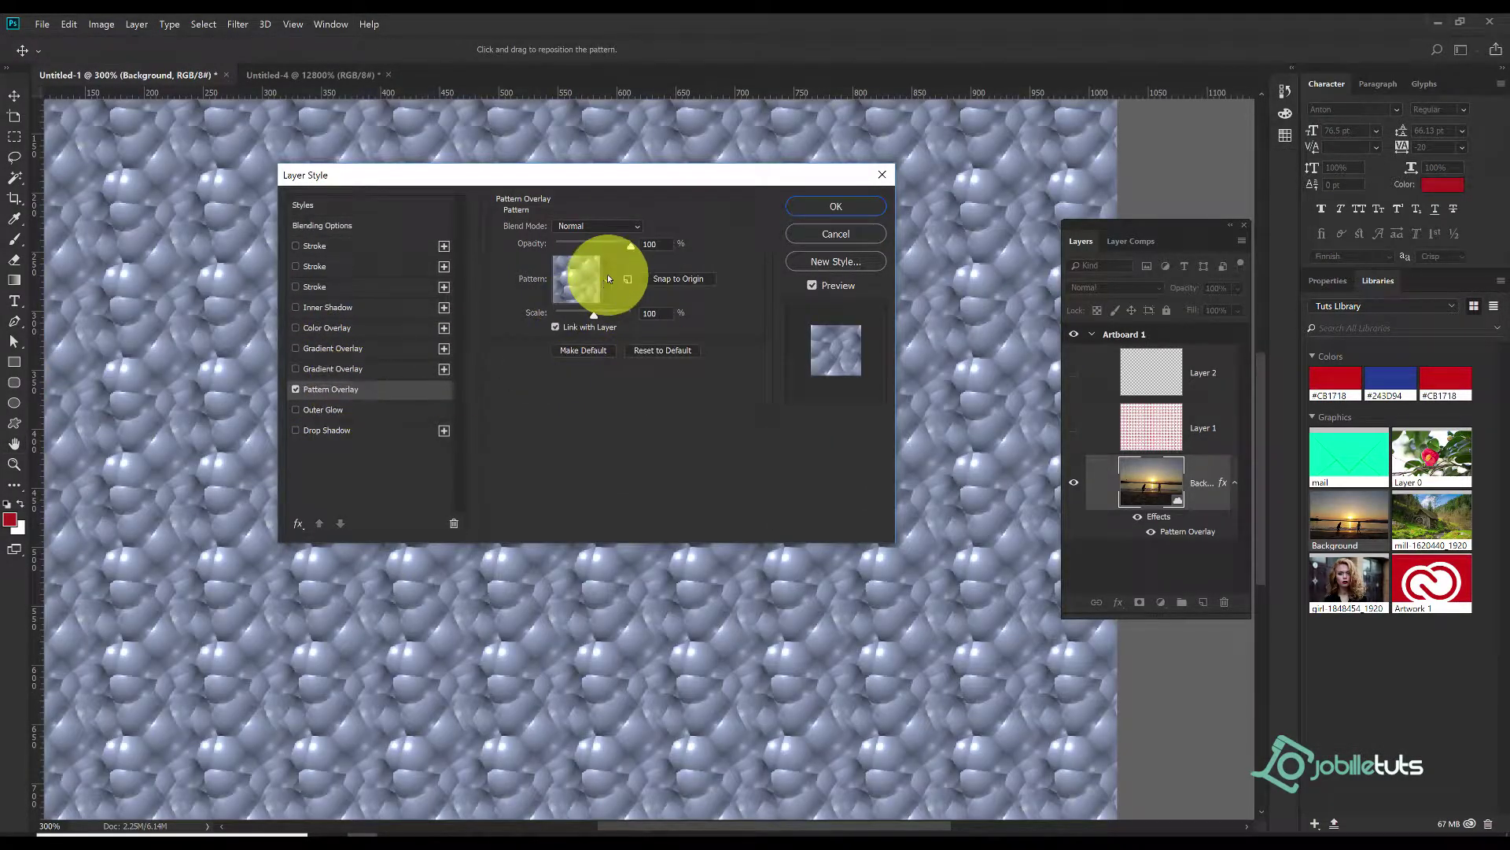
pyautogui.click(601, 279)
pyautogui.click(602, 722)
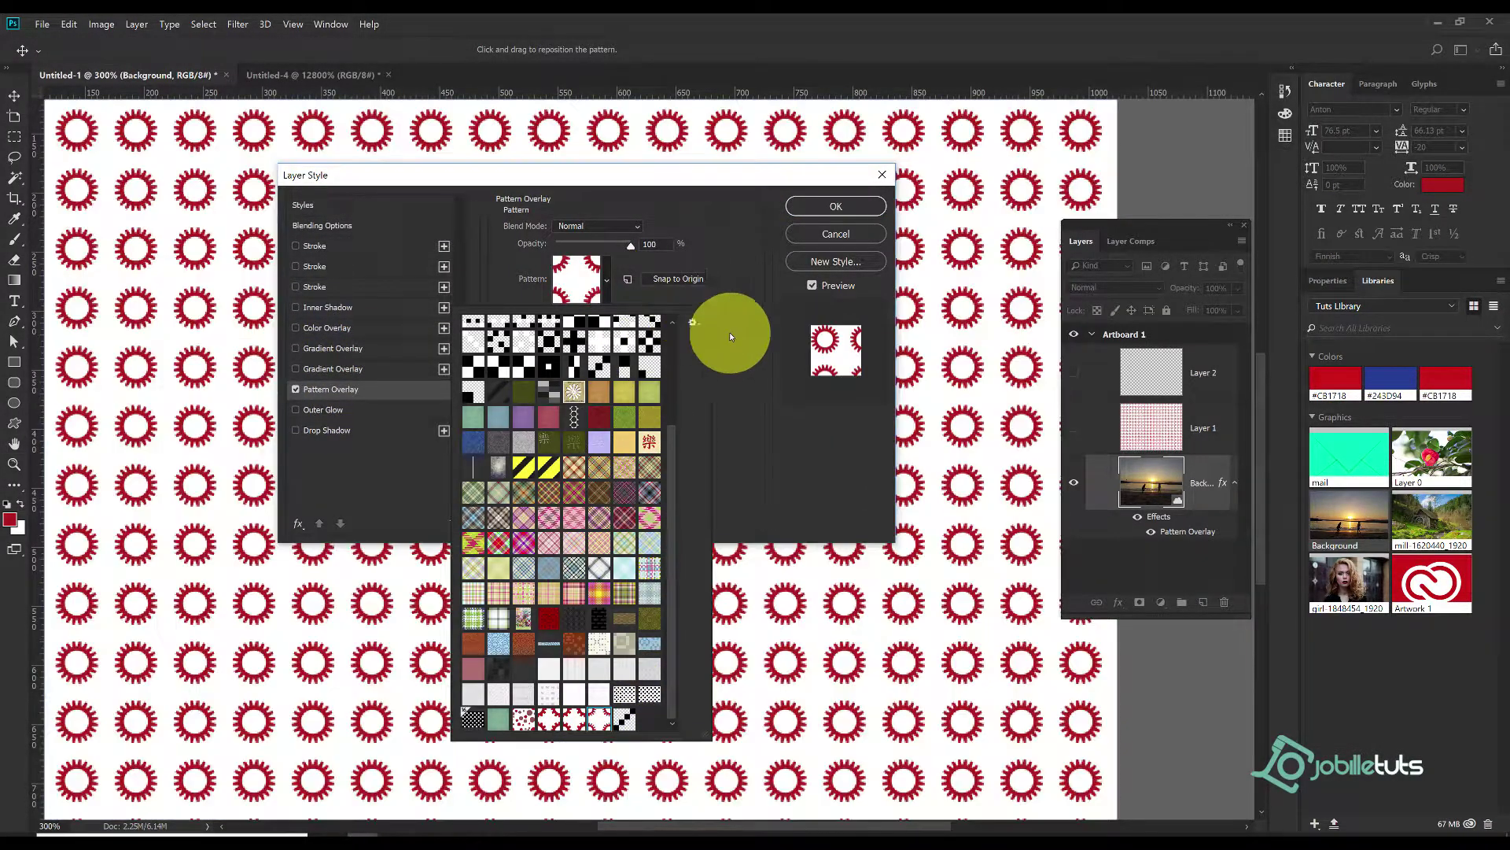
pyautogui.click(728, 333)
pyautogui.click(576, 227)
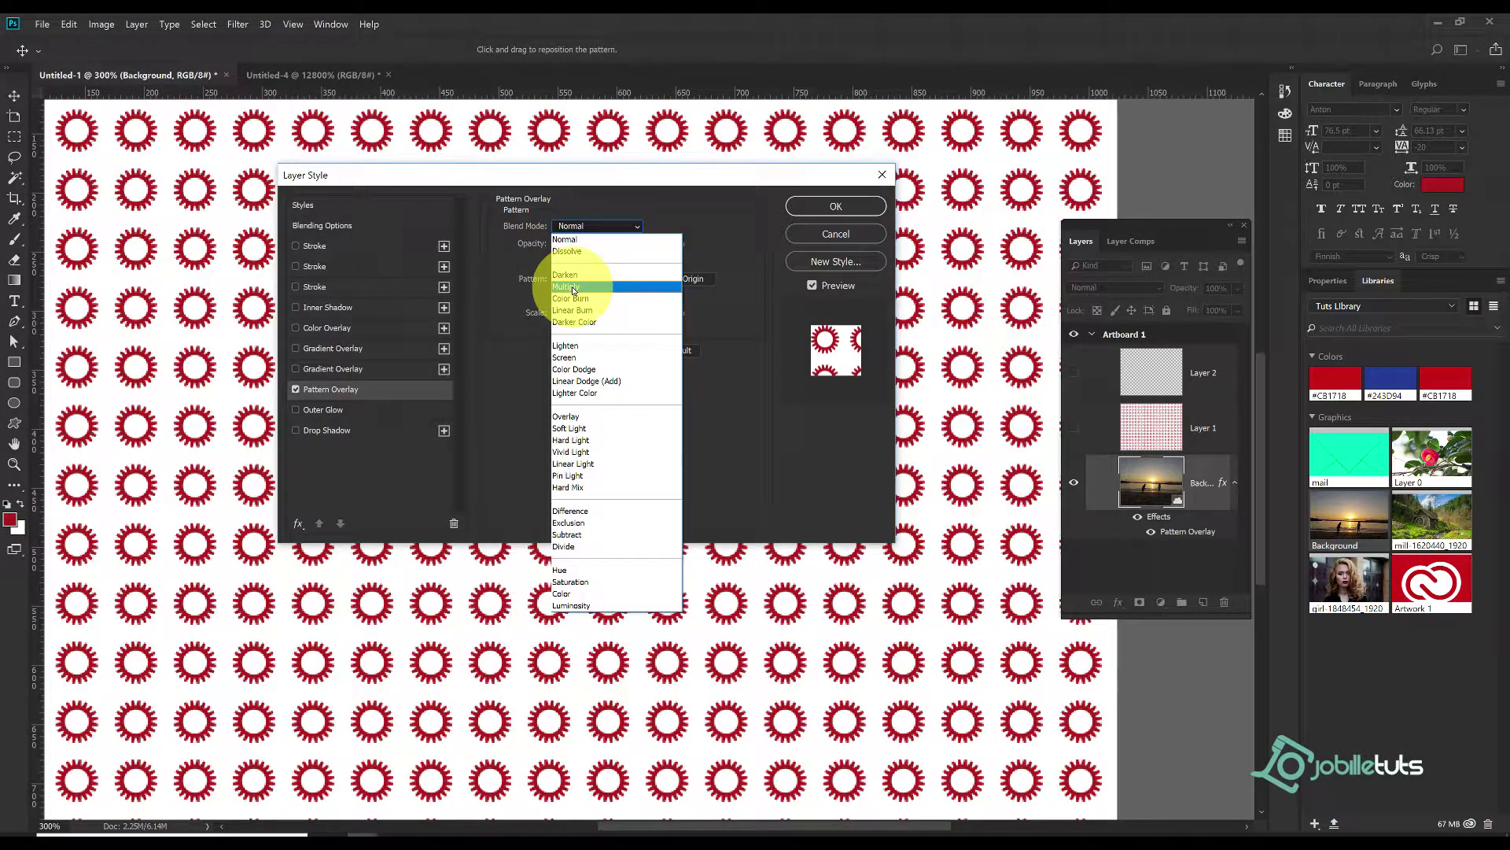
pyautogui.click(573, 290)
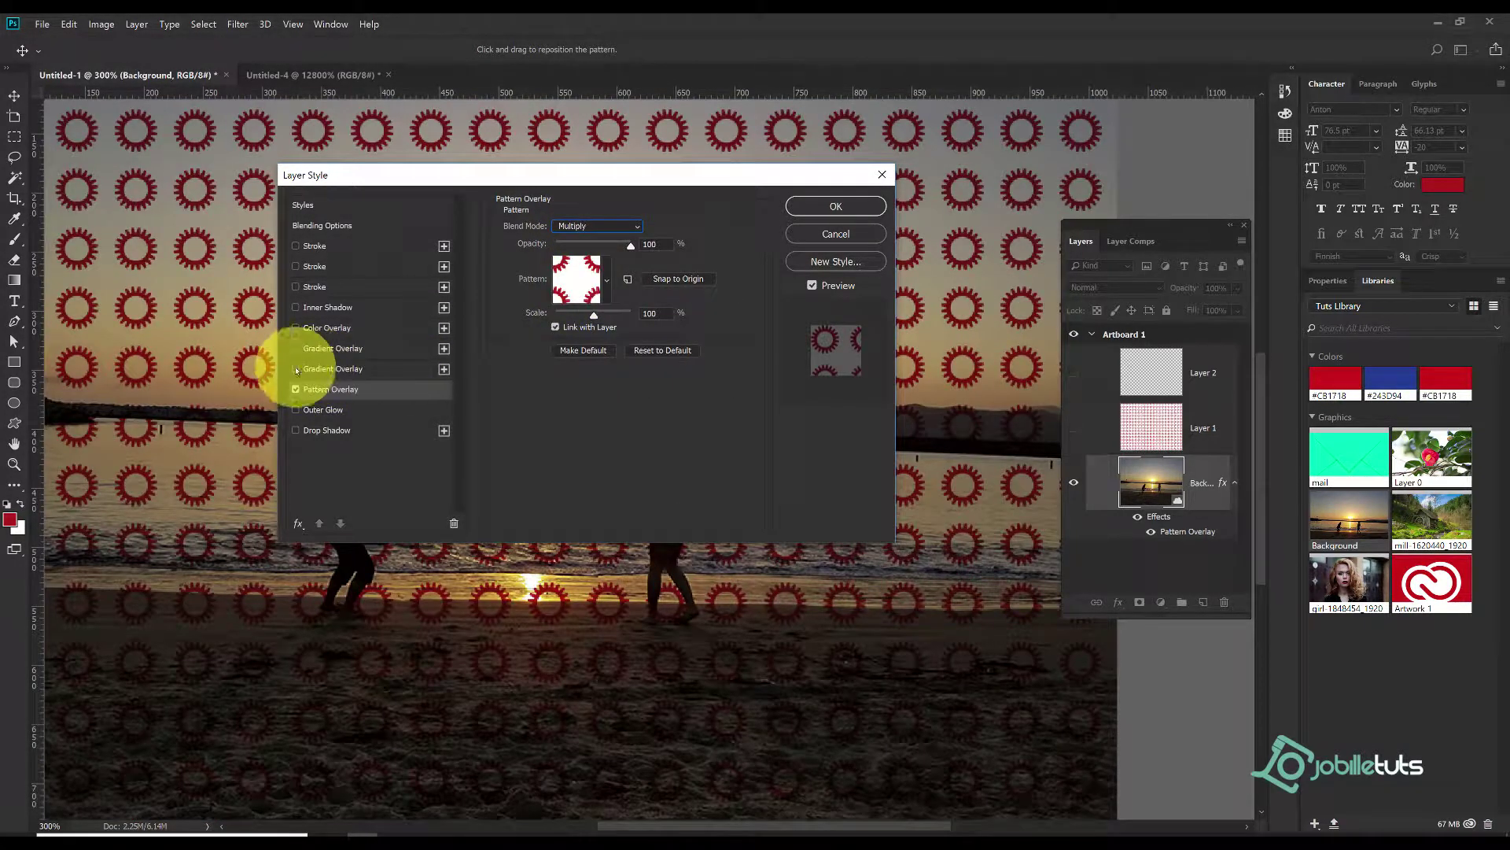
pyautogui.click(839, 212)
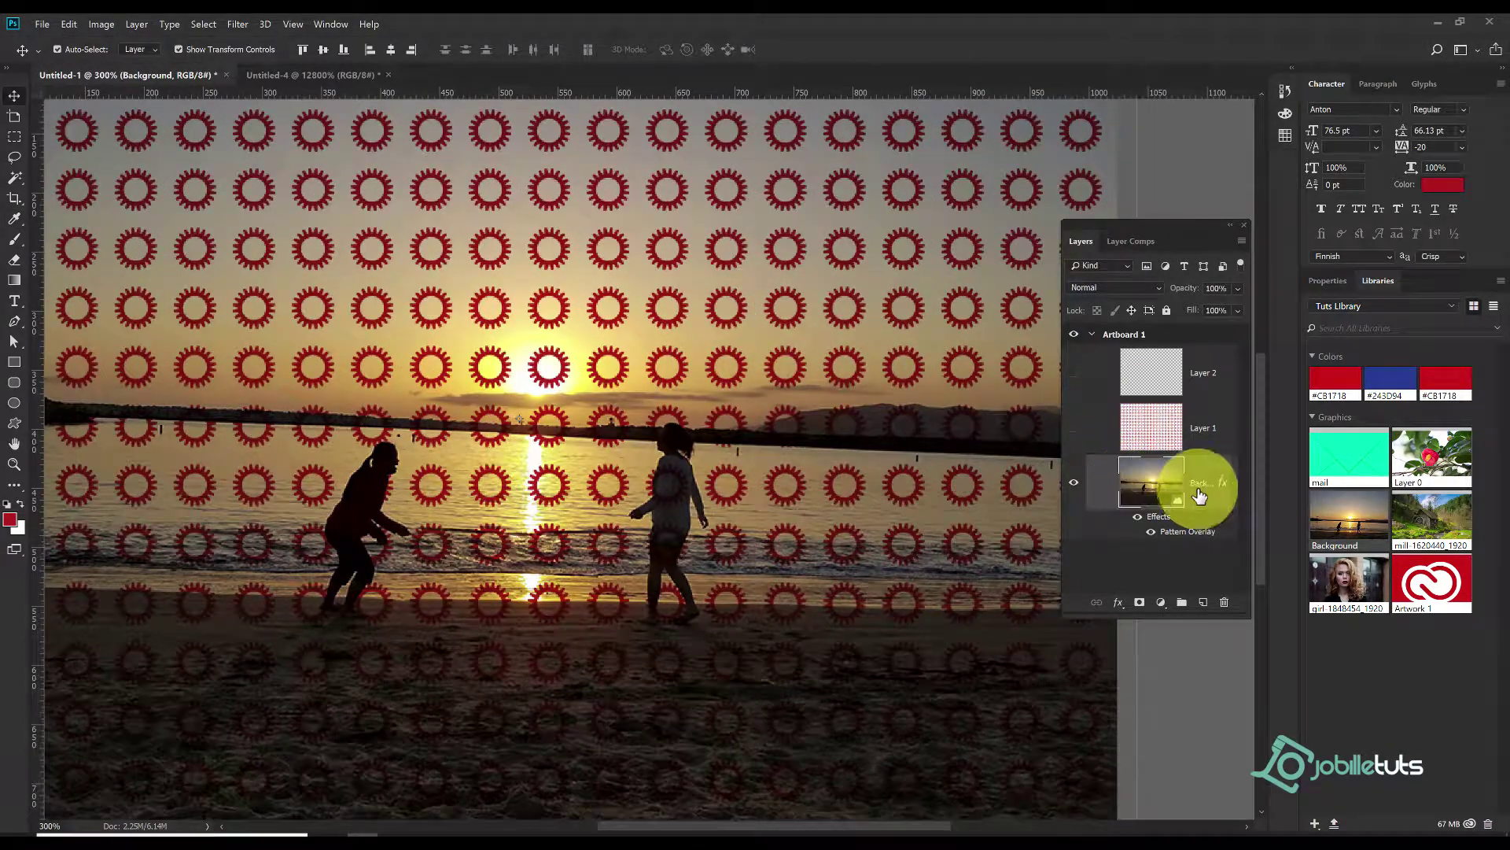
pyautogui.click(1140, 532)
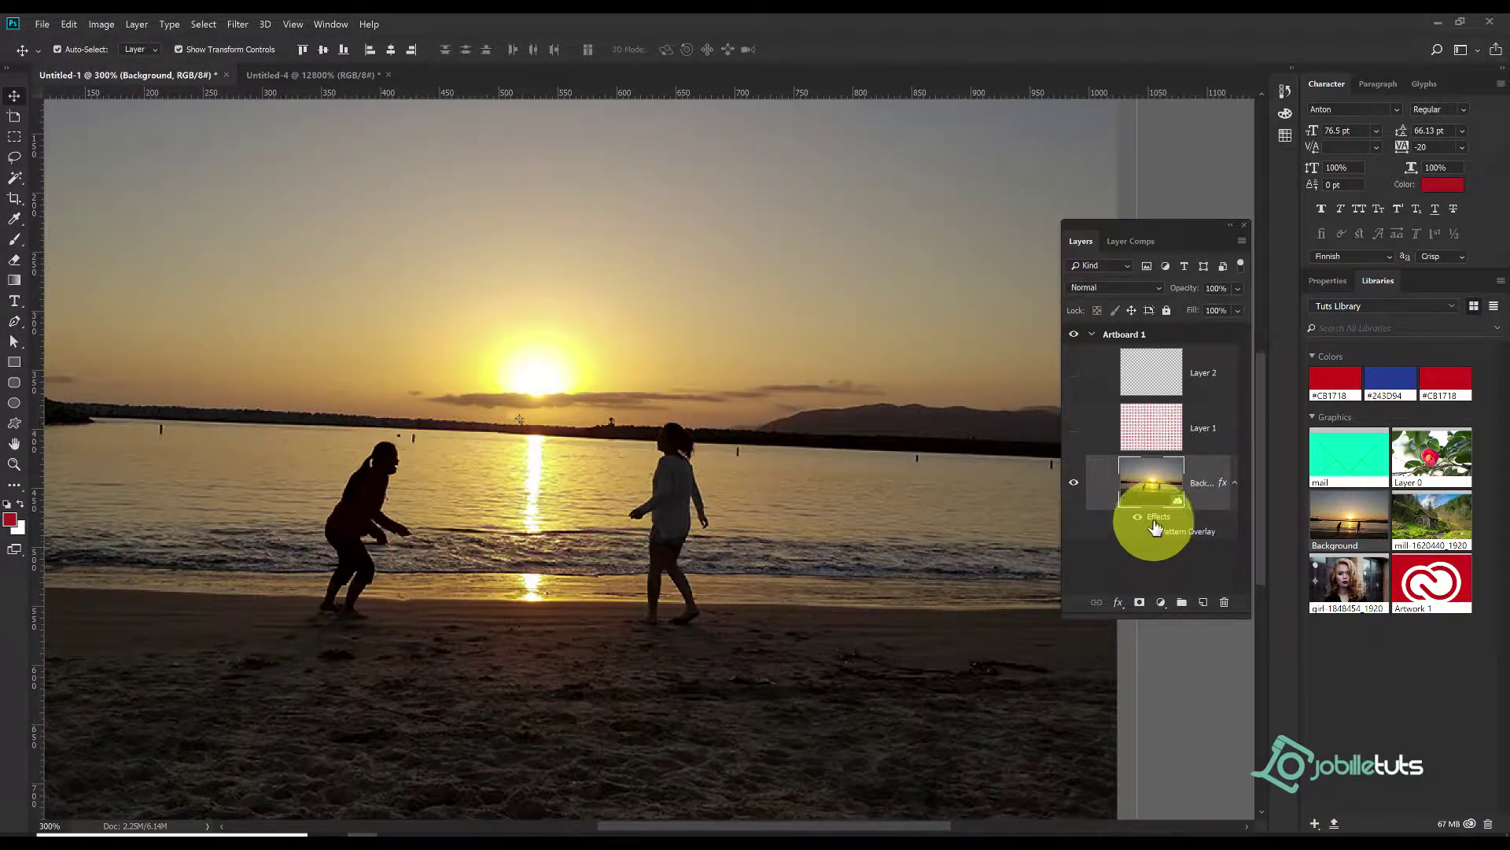